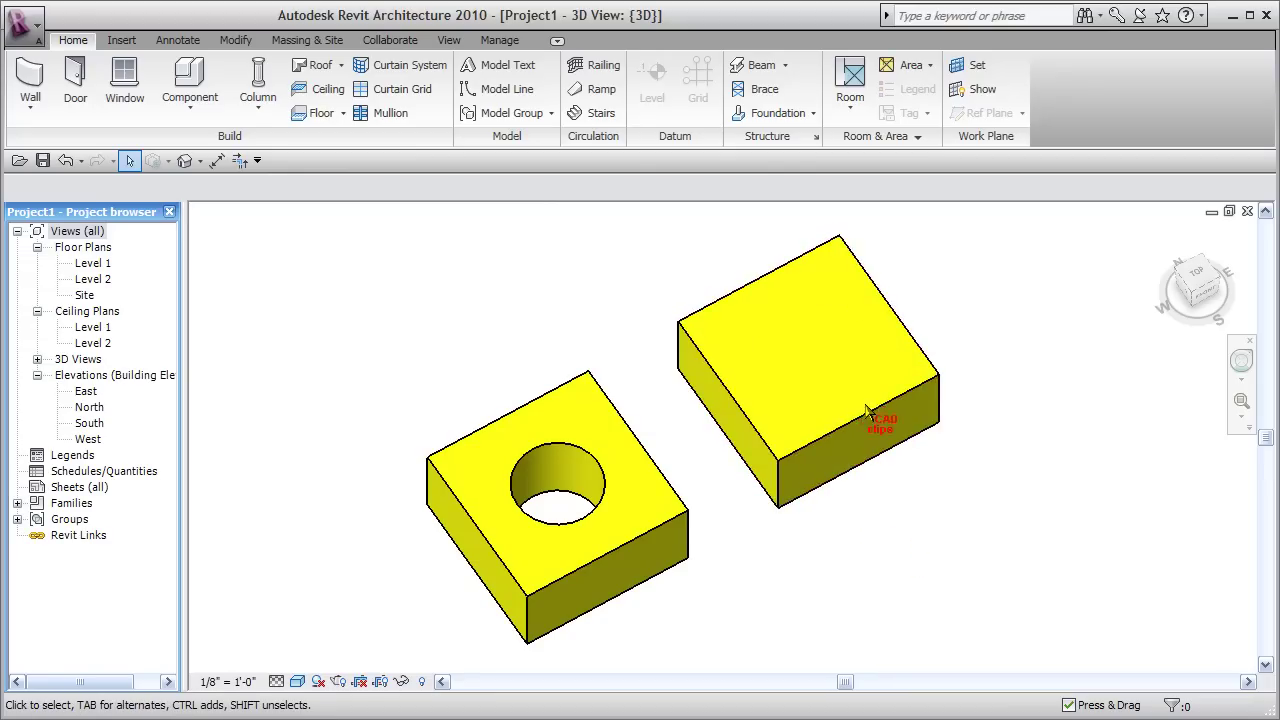
# Set the Void Location of the solid block without a hole to 1 in its instance properties
pyautogui.moveTo(917, 530); pyautogui.dragTo(860, 543, button='middle')
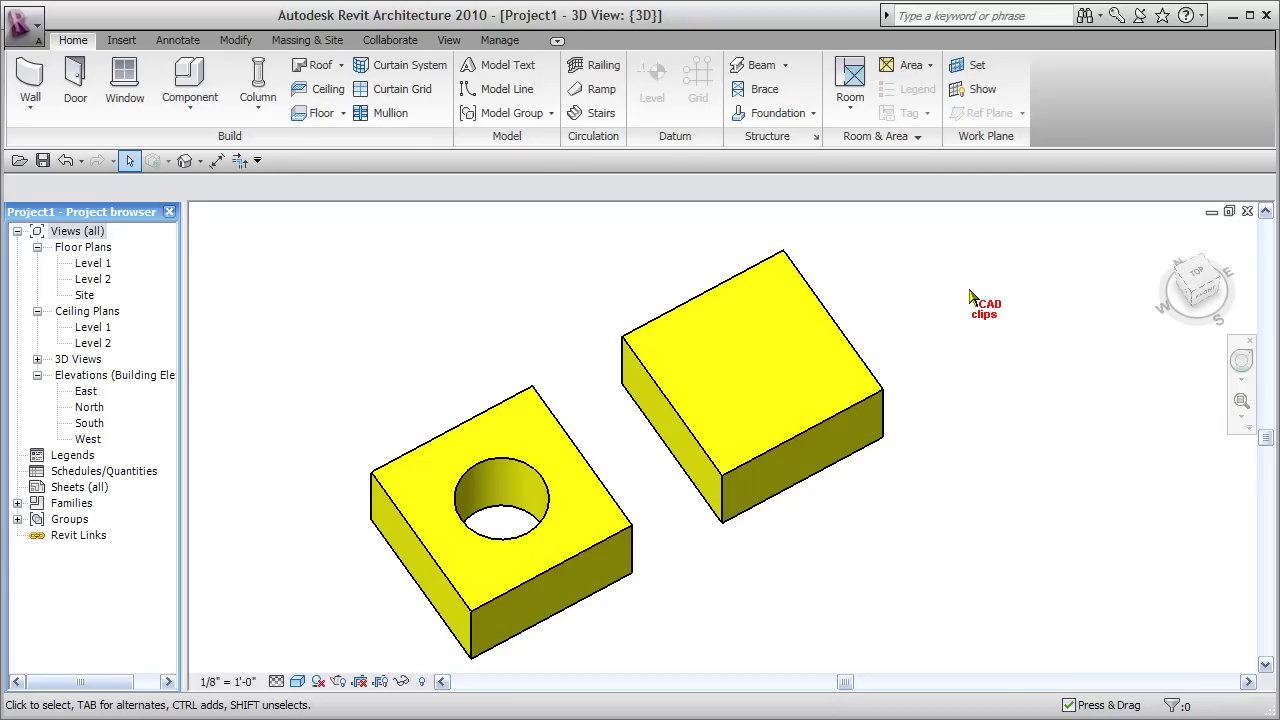
pyautogui.click(648, 346)
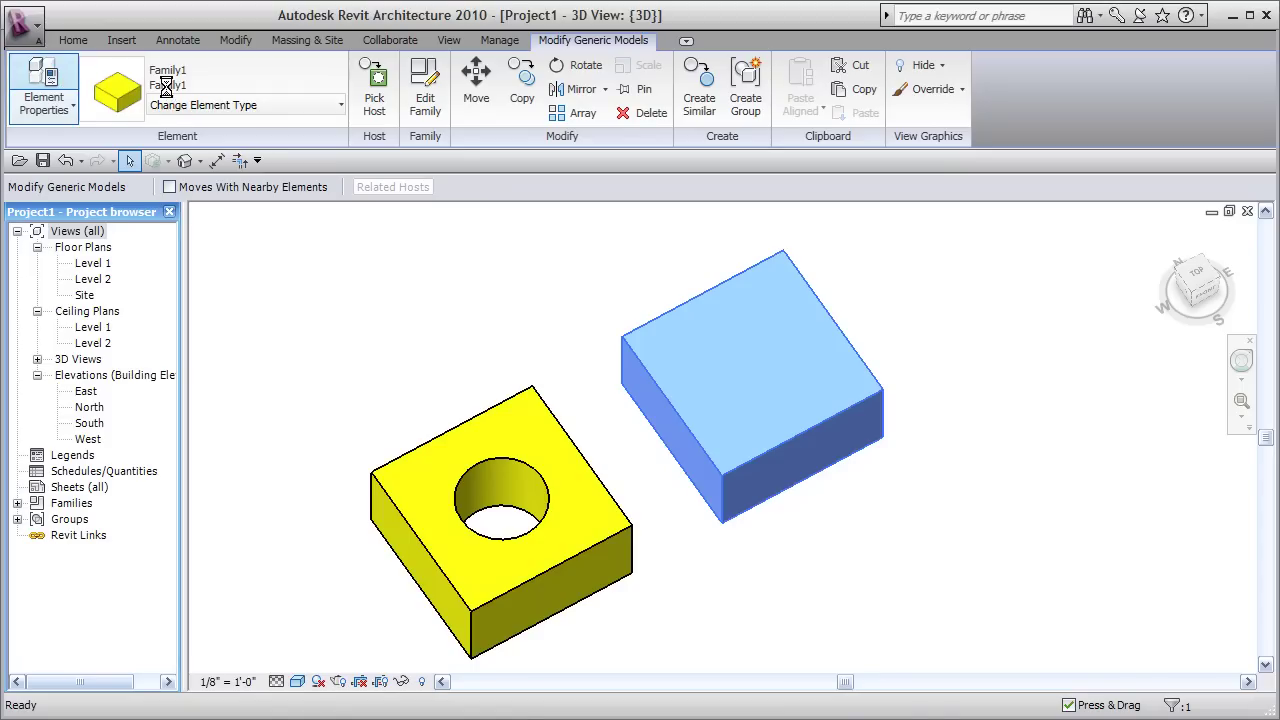
pyautogui.click(44, 78)
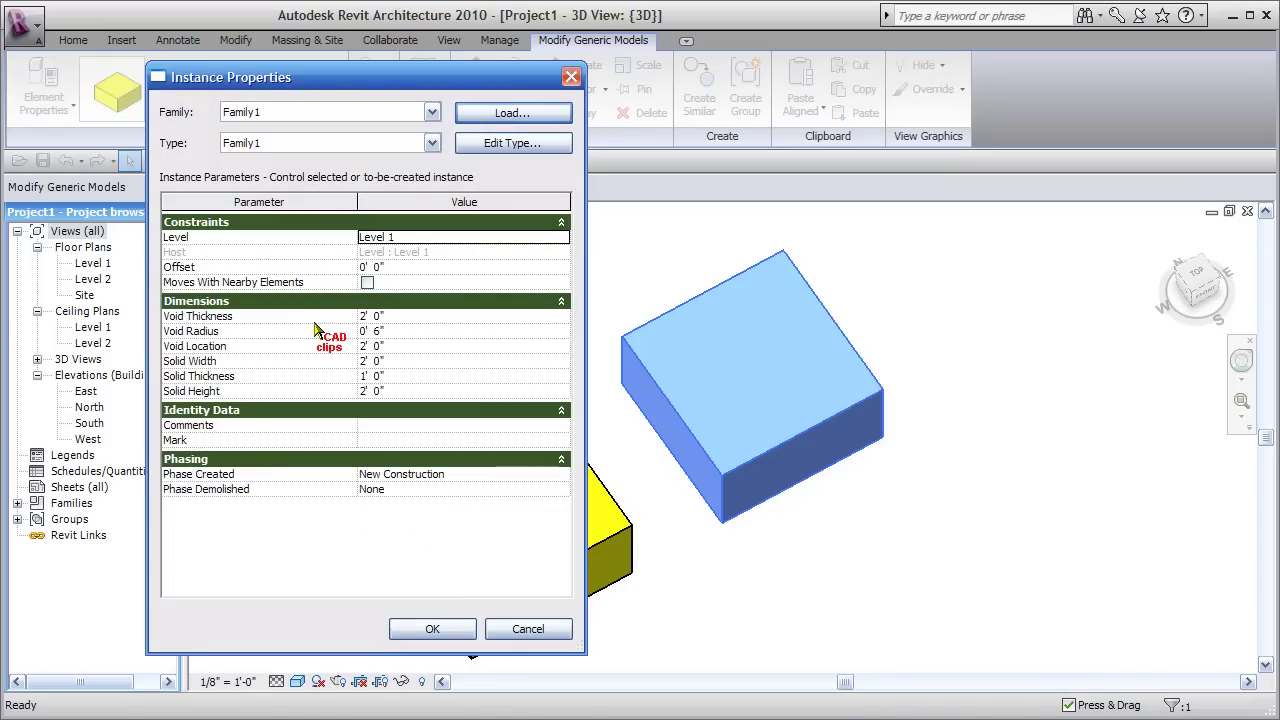
pyautogui.click(450, 346)
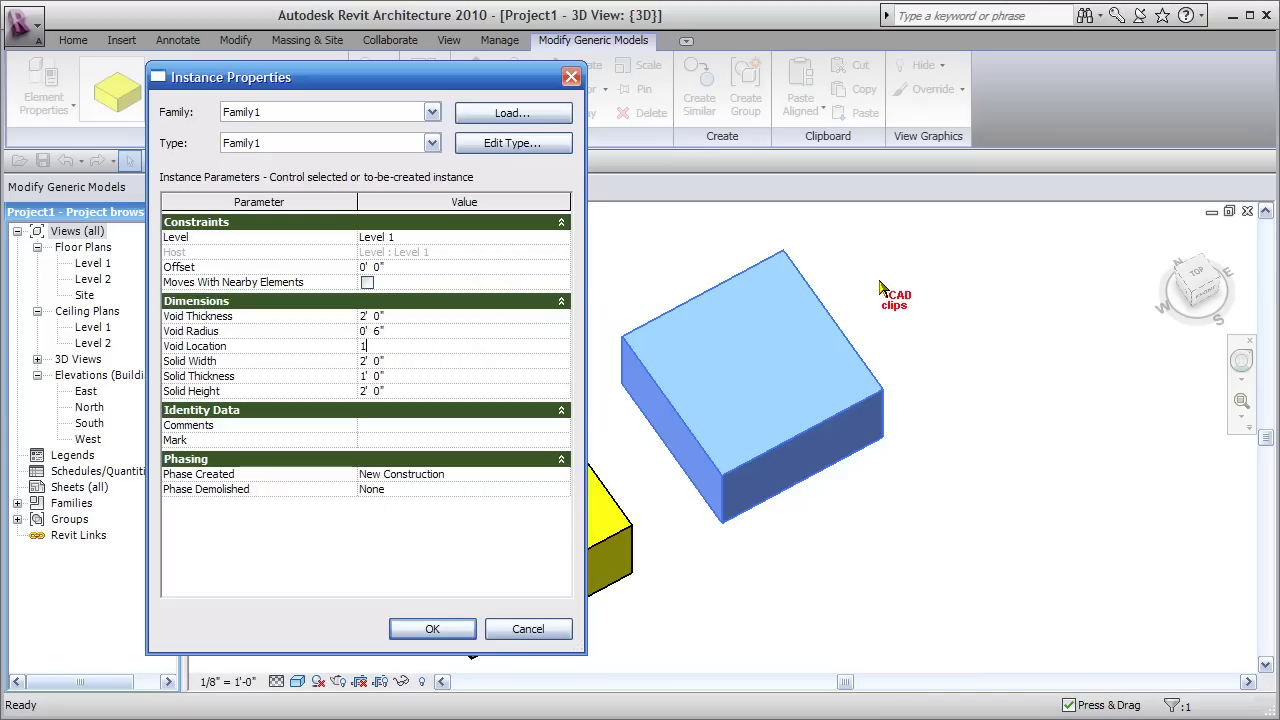
pyautogui.click(432, 629)
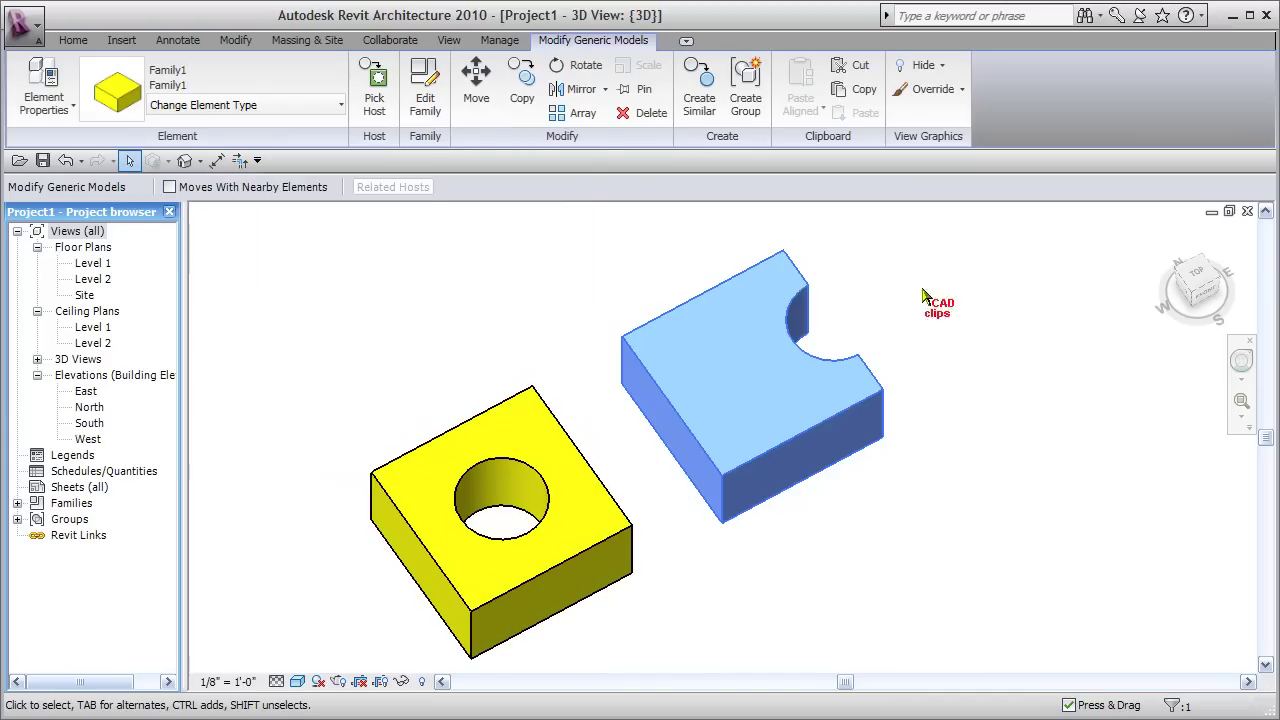
pyautogui.click(890, 330)
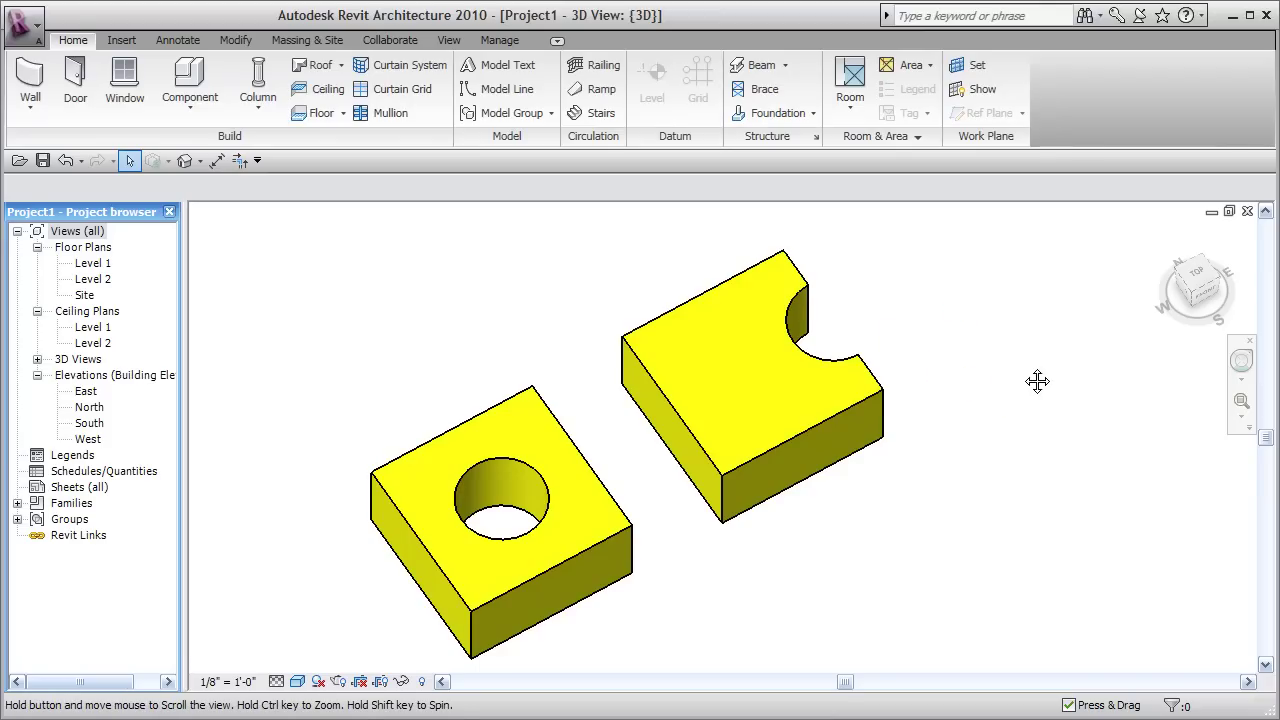
pyautogui.moveTo(1004, 383); pyautogui.dragTo(1052, 370, button='middle')
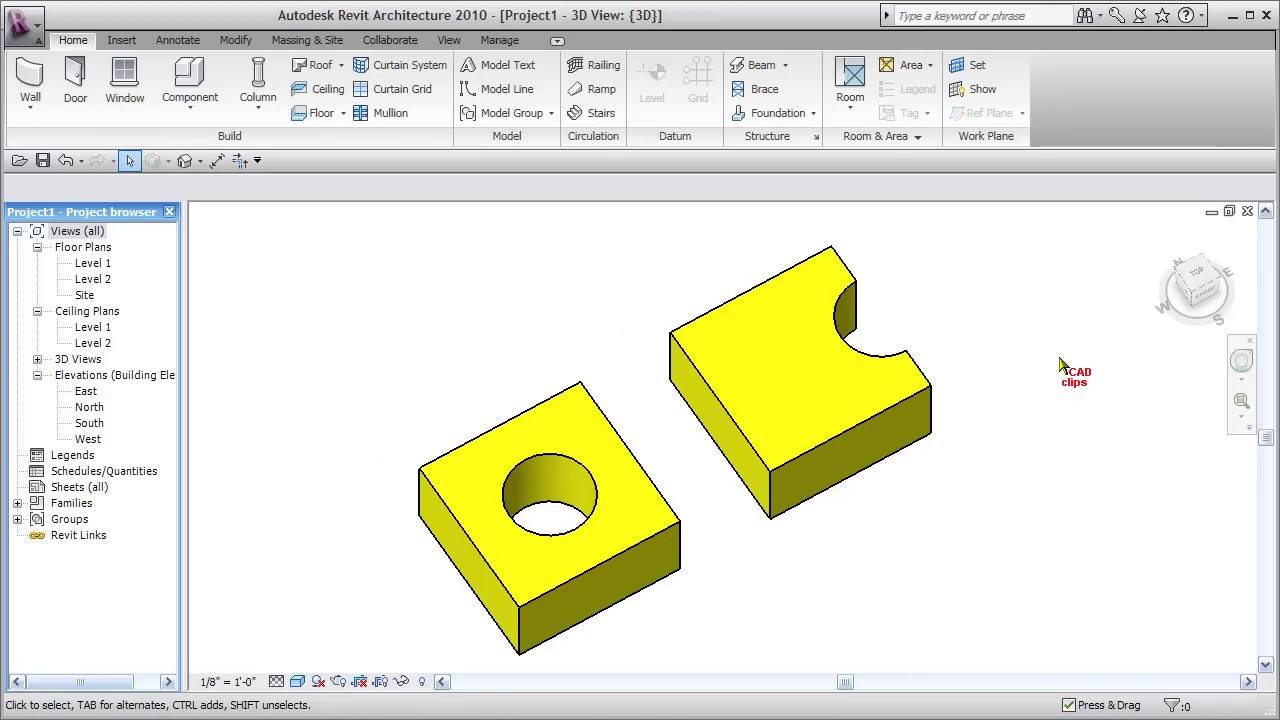
pyautogui.moveTo(1012, 370); pyautogui.dragTo(1040, 360, button='middle')
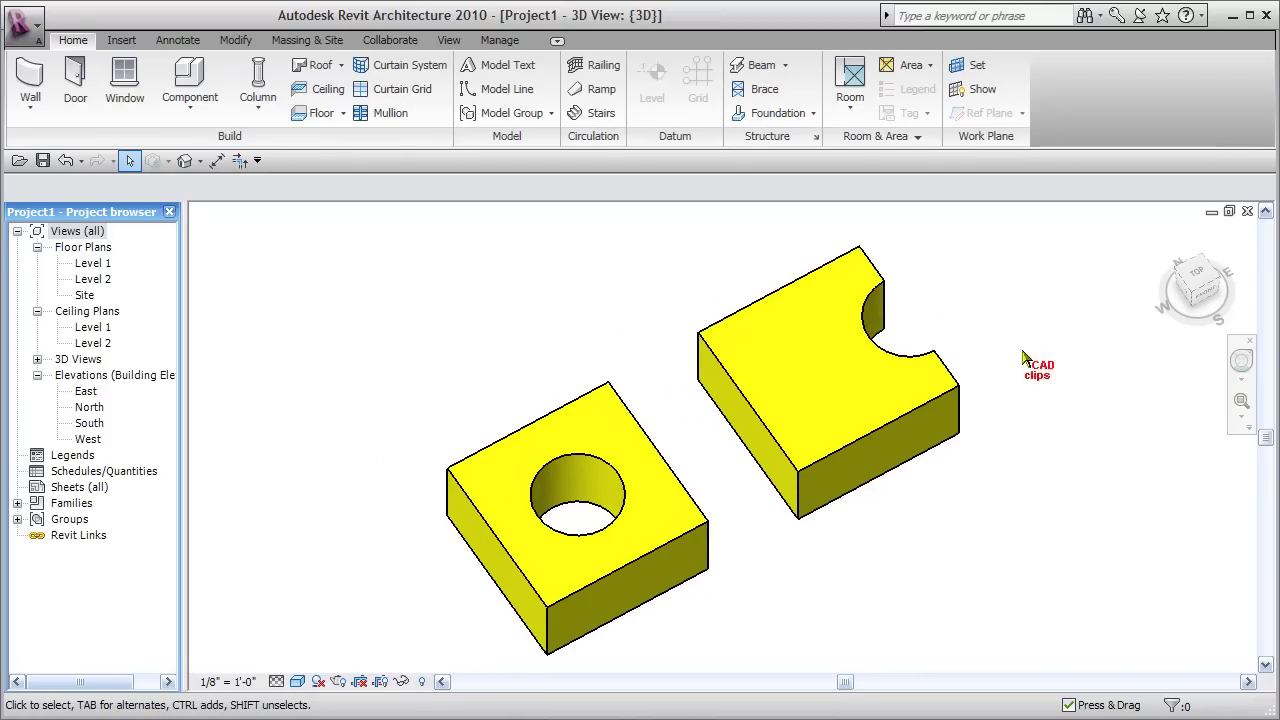
# Create a new family from a generic model template
pyautogui.click(33, 25)
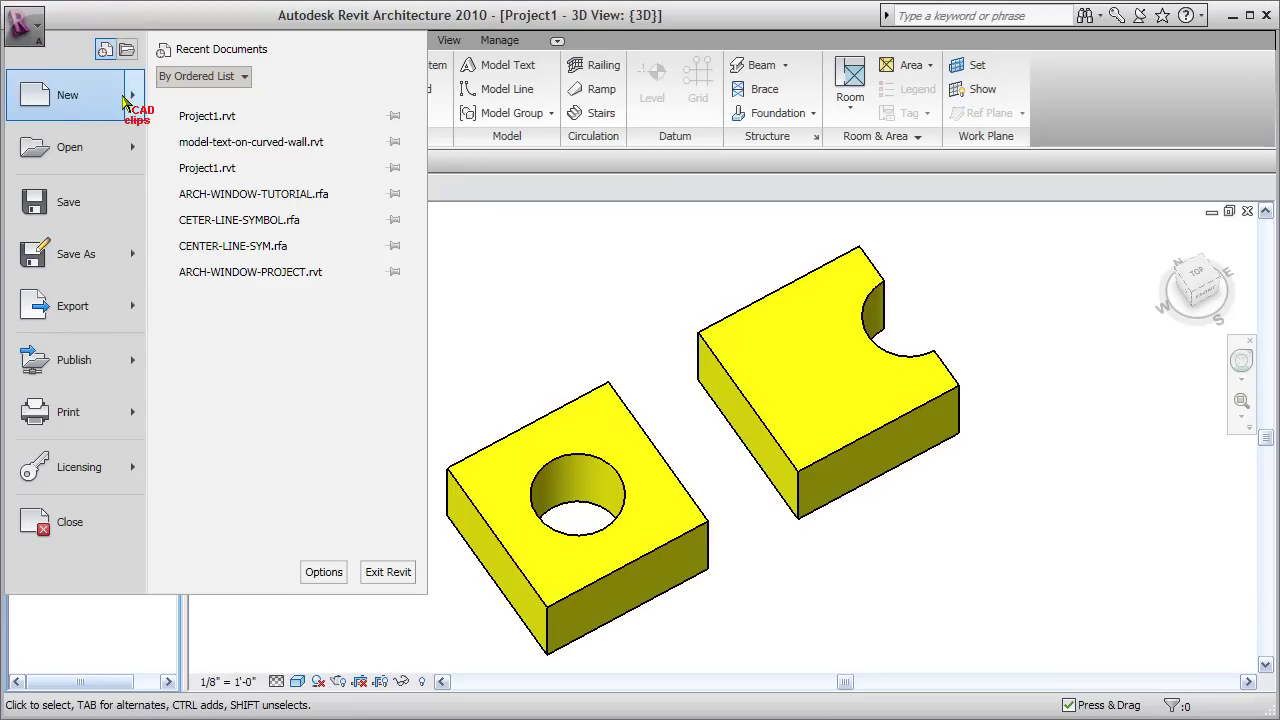
pyautogui.moveTo(130, 95)
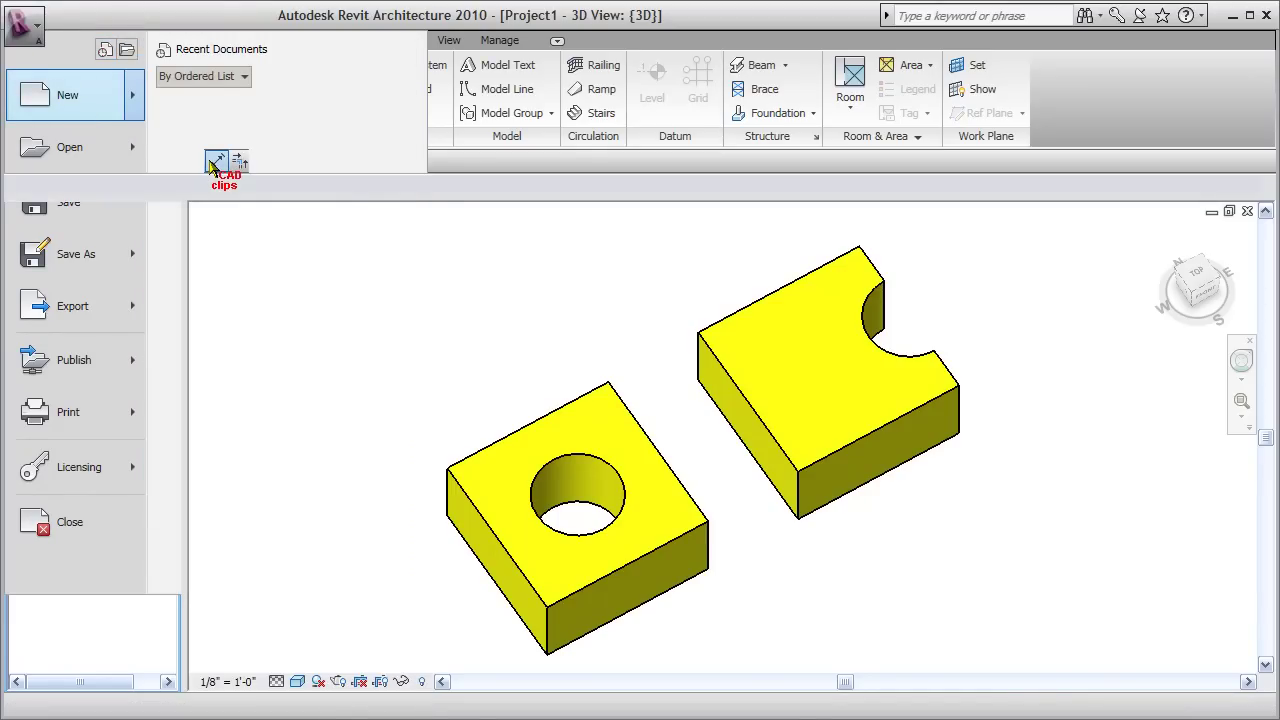
pyautogui.scroll(-4, 480, 360)
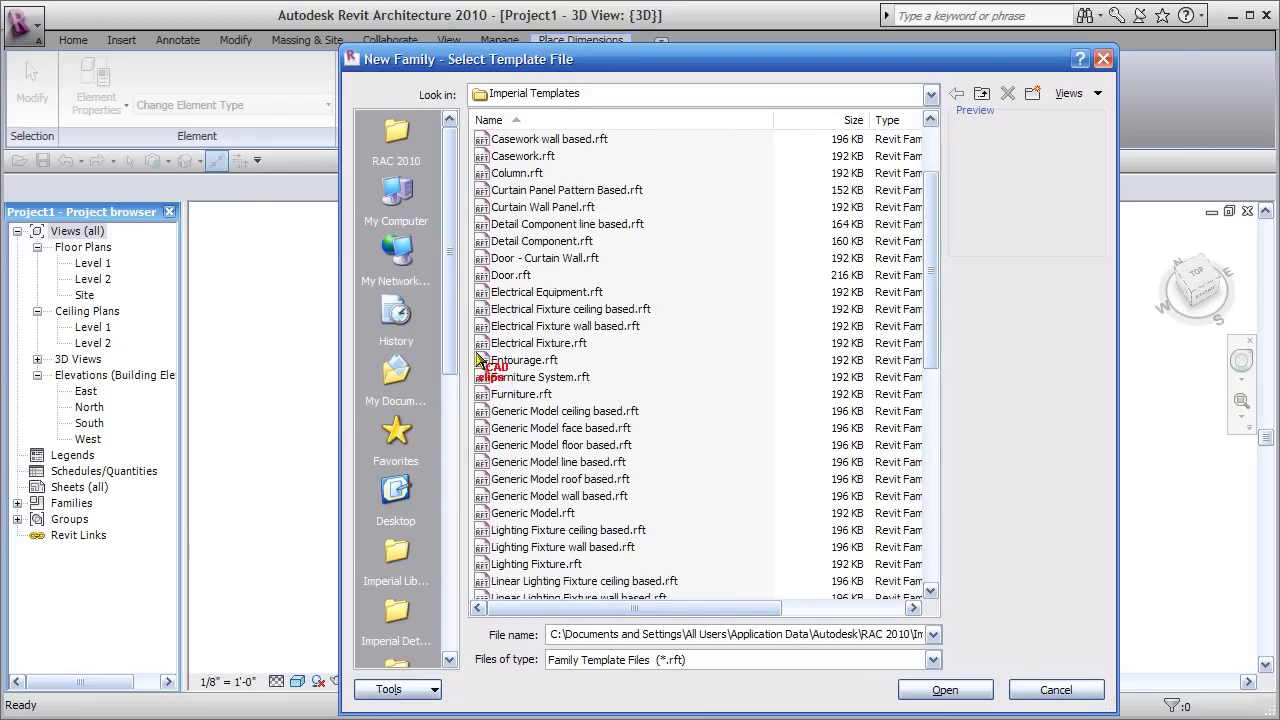
pyautogui.click(540, 411)
pyautogui.click(960, 690)
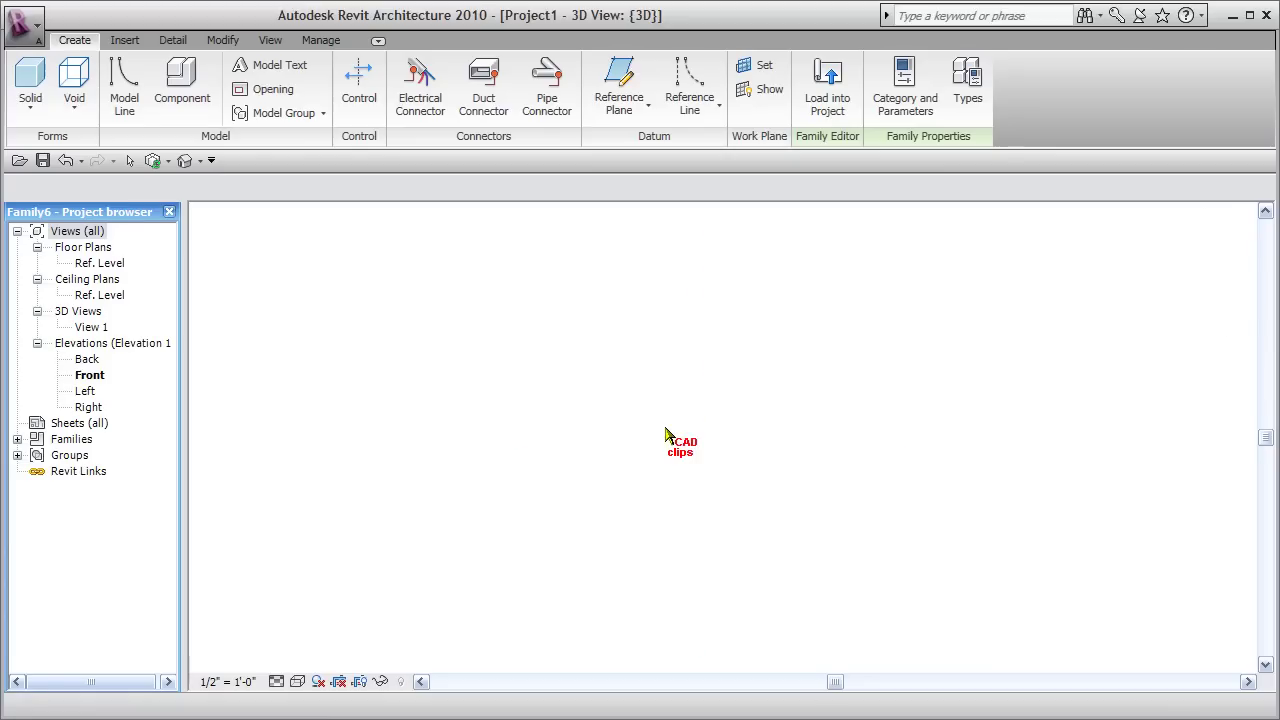
# Draw two short vertical reference planes, one on each side of the vertical center plane
pyautogui.click(619, 85)
pyautogui.click(636, 378)
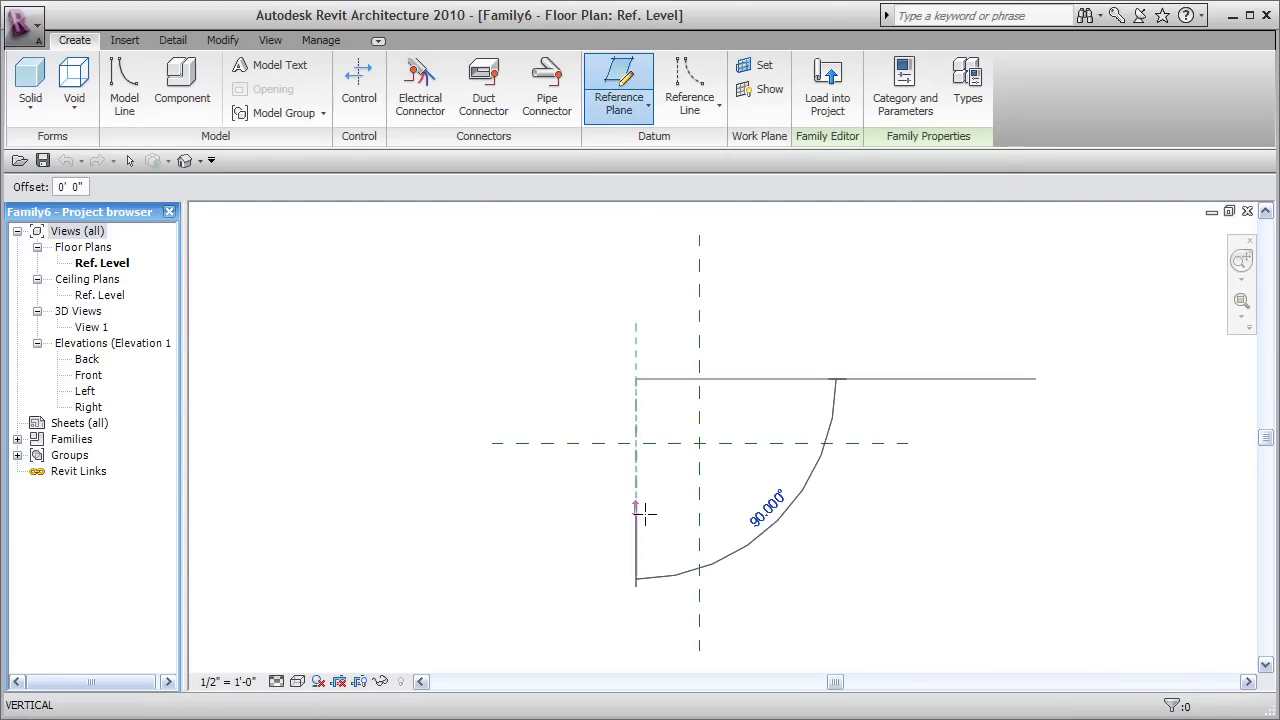
pyautogui.click(638, 515)
pyautogui.click(769, 370)
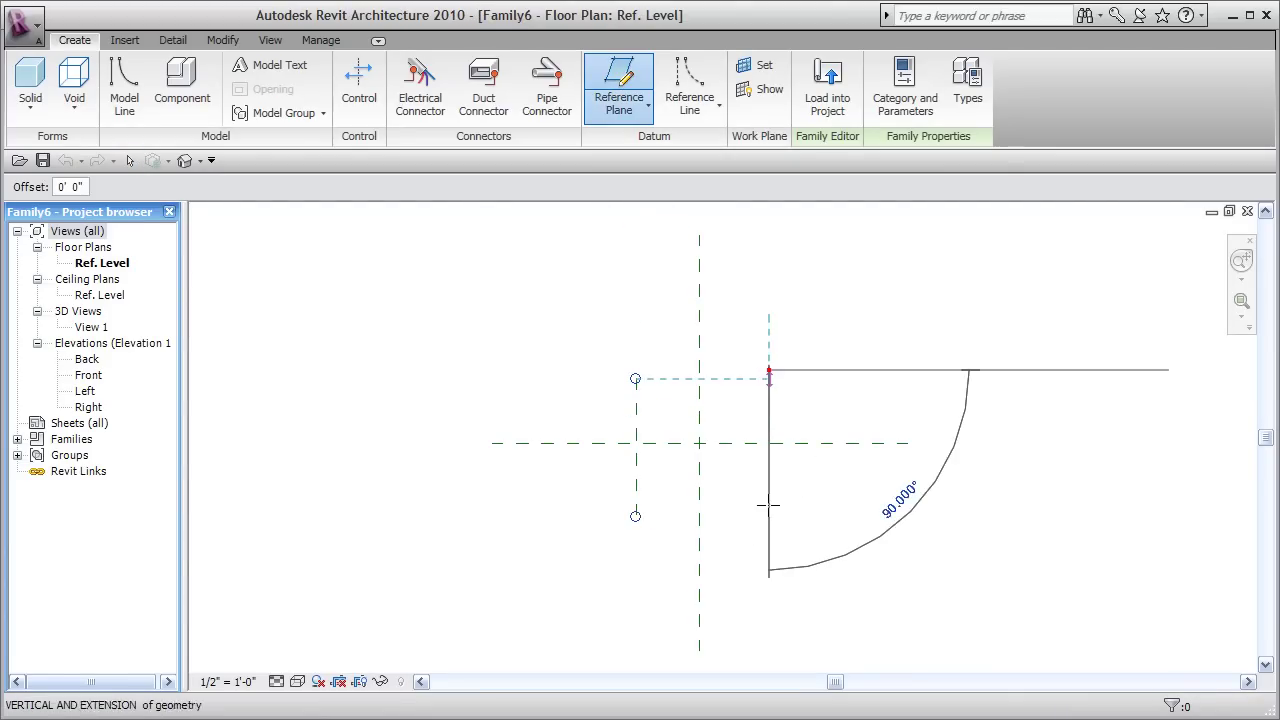
pyautogui.click(768, 515)
# Draw two horizontal reference planes crossing the short vertical ones, about 1' 7" above and 1' 5" below the horizontal center plane
pyautogui.click(601, 379)
pyautogui.click(808, 379)
pyautogui.click(610, 503)
pyautogui.click(808, 503)
# Draw another vertical reference plane about 2' 9" to the right of the rectangle of planes
pyautogui.click(882, 350)
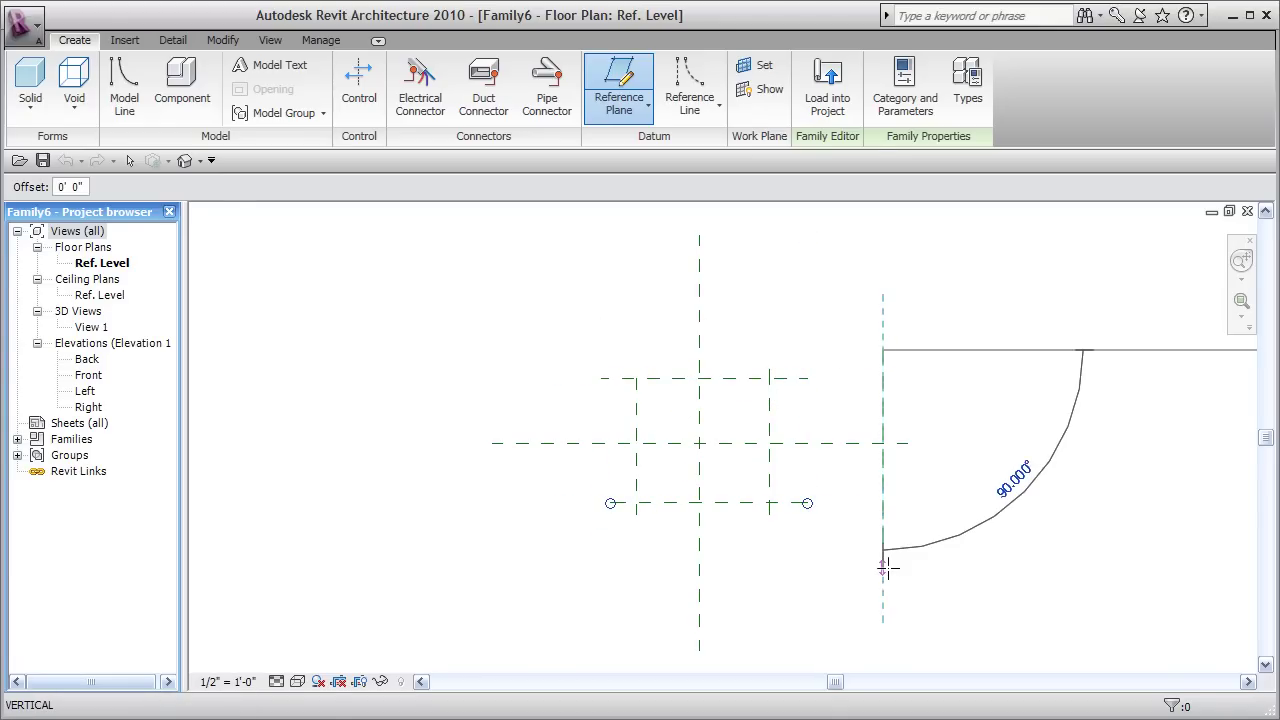
pyautogui.click(882, 568)
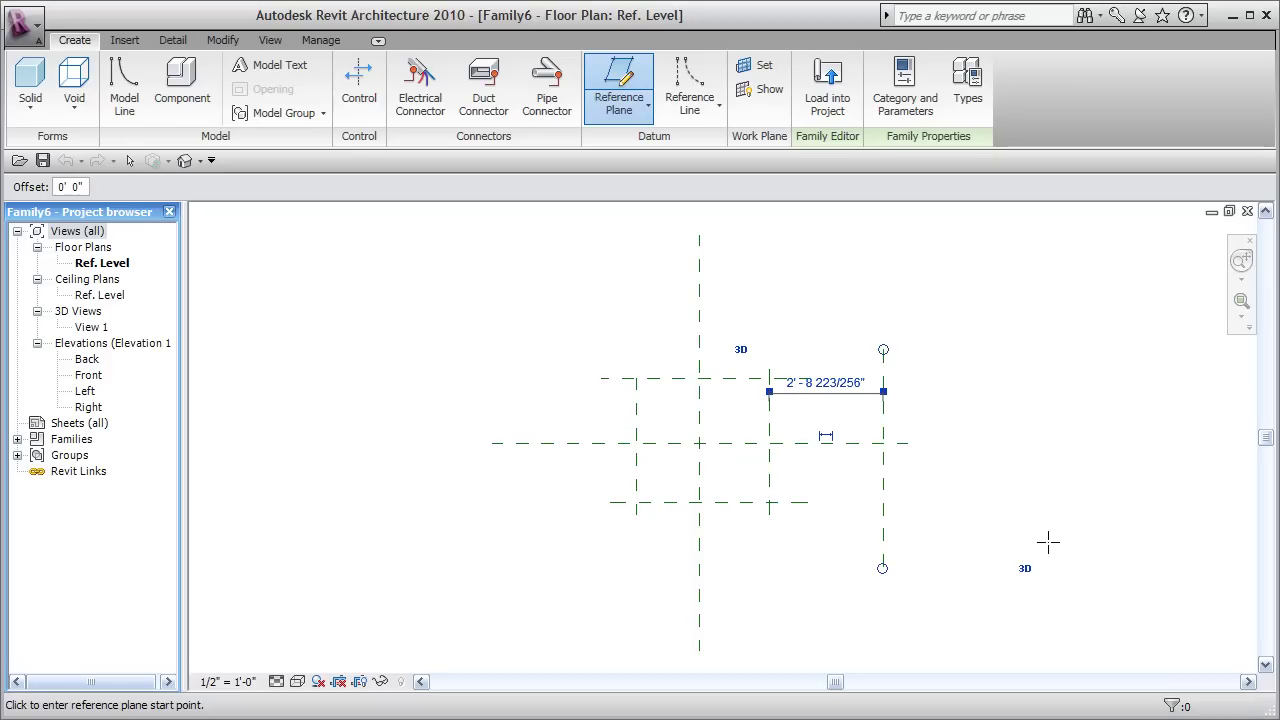
pyautogui.press('Escape')
pyautogui.press('Escape')
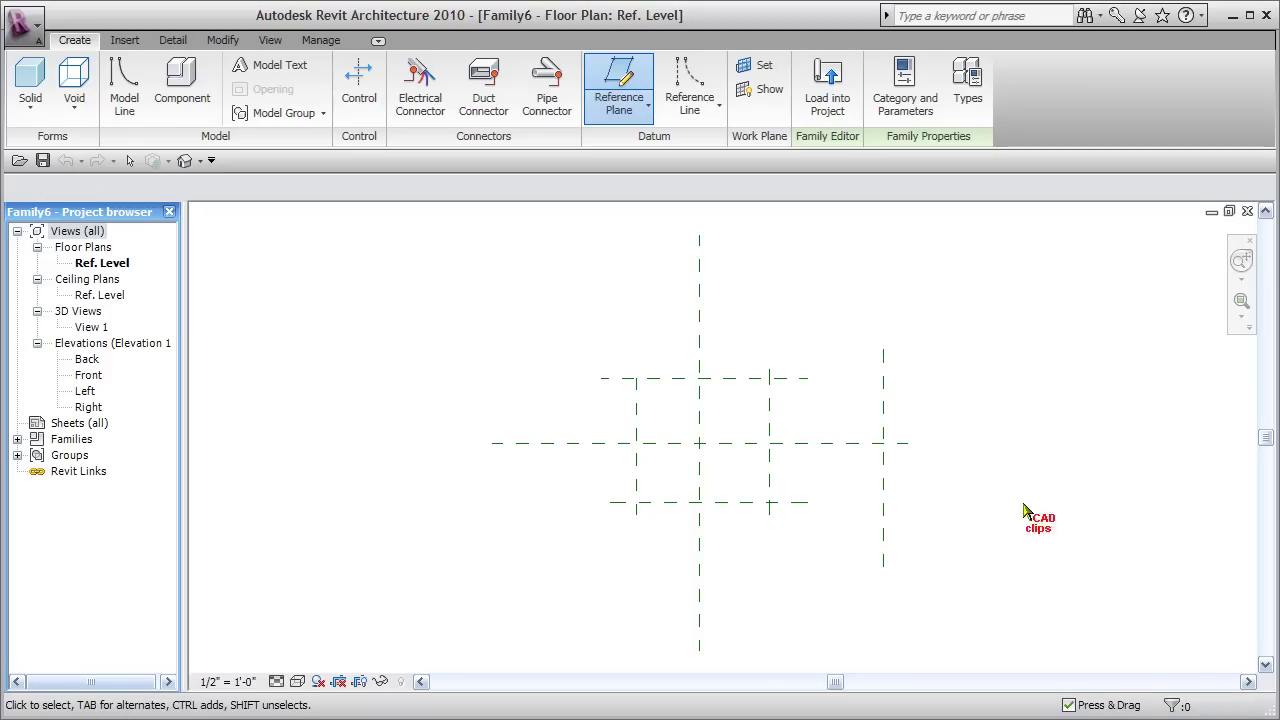
# Dimension the two inner vertical planes together with the center plane and make the spacing equal
pyautogui.click(172, 40)
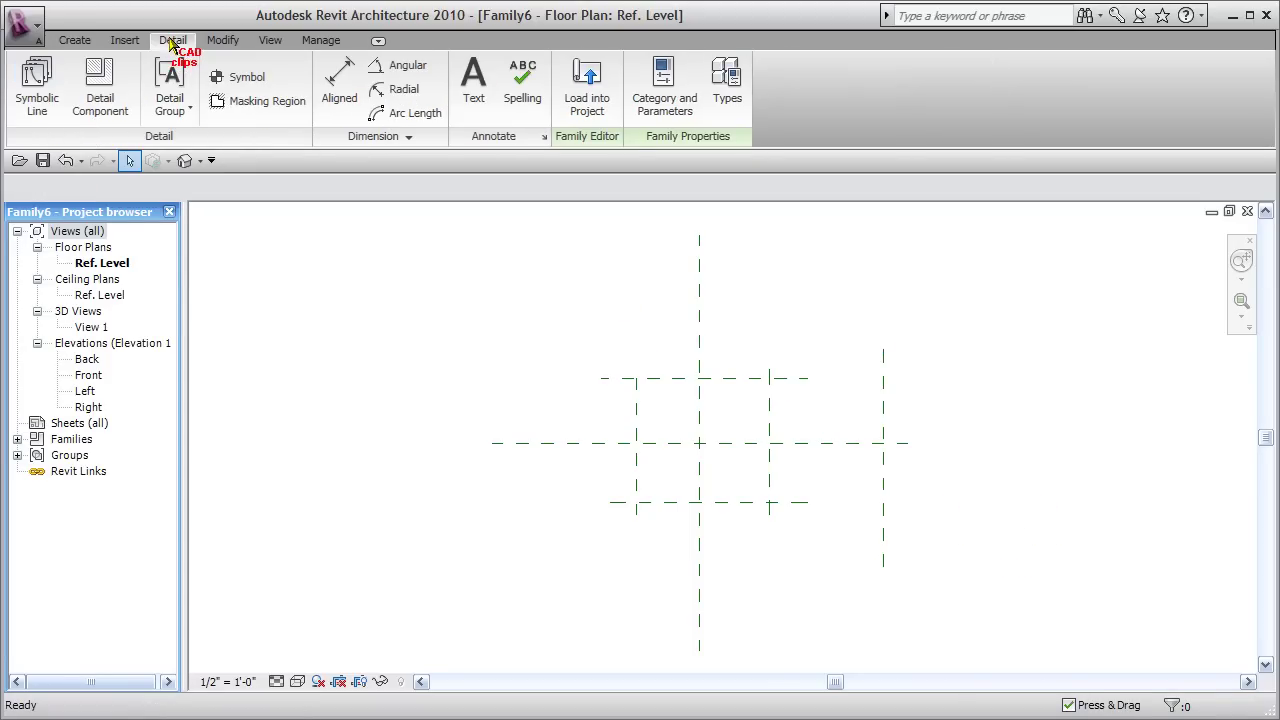
pyautogui.click(339, 80)
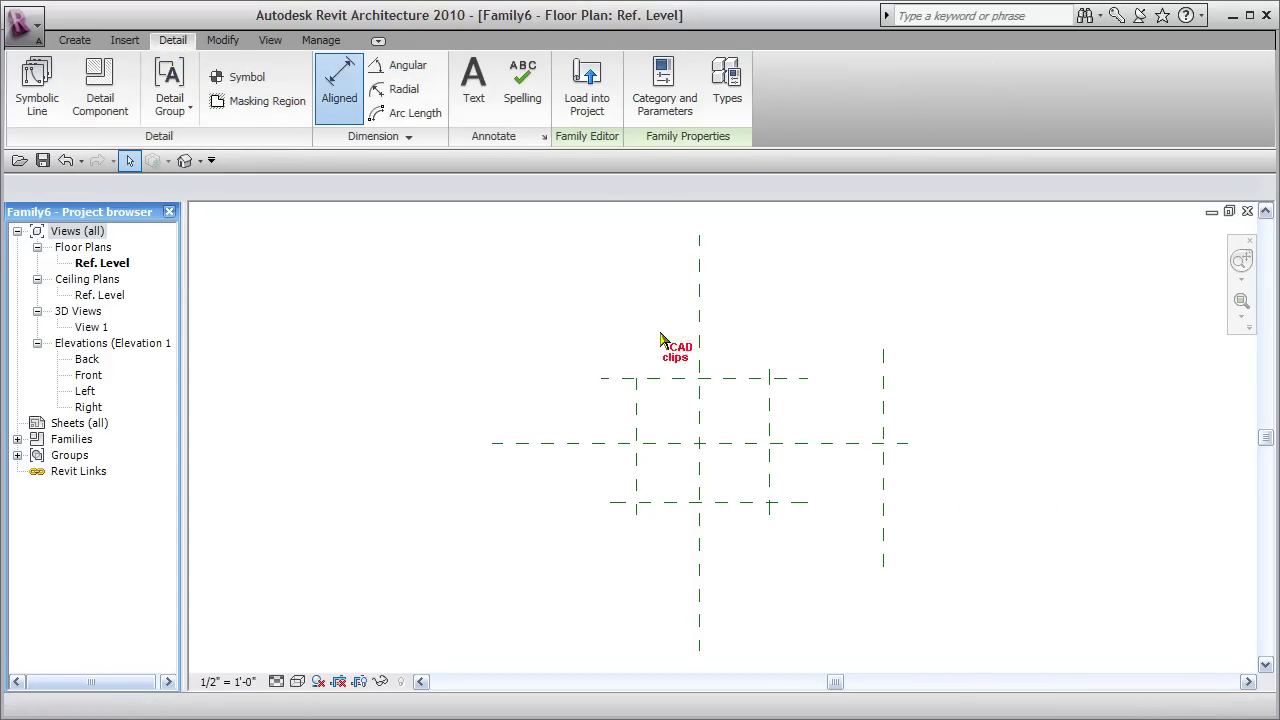
pyautogui.click(636, 398)
pyautogui.click(769, 405)
pyautogui.click(700, 400)
pyautogui.click(718, 316)
pyautogui.click(699, 274)
# Dimension the two outer horizontal planes together with the center plane and make the spacing equal
pyautogui.click(665, 380)
pyautogui.click(655, 443)
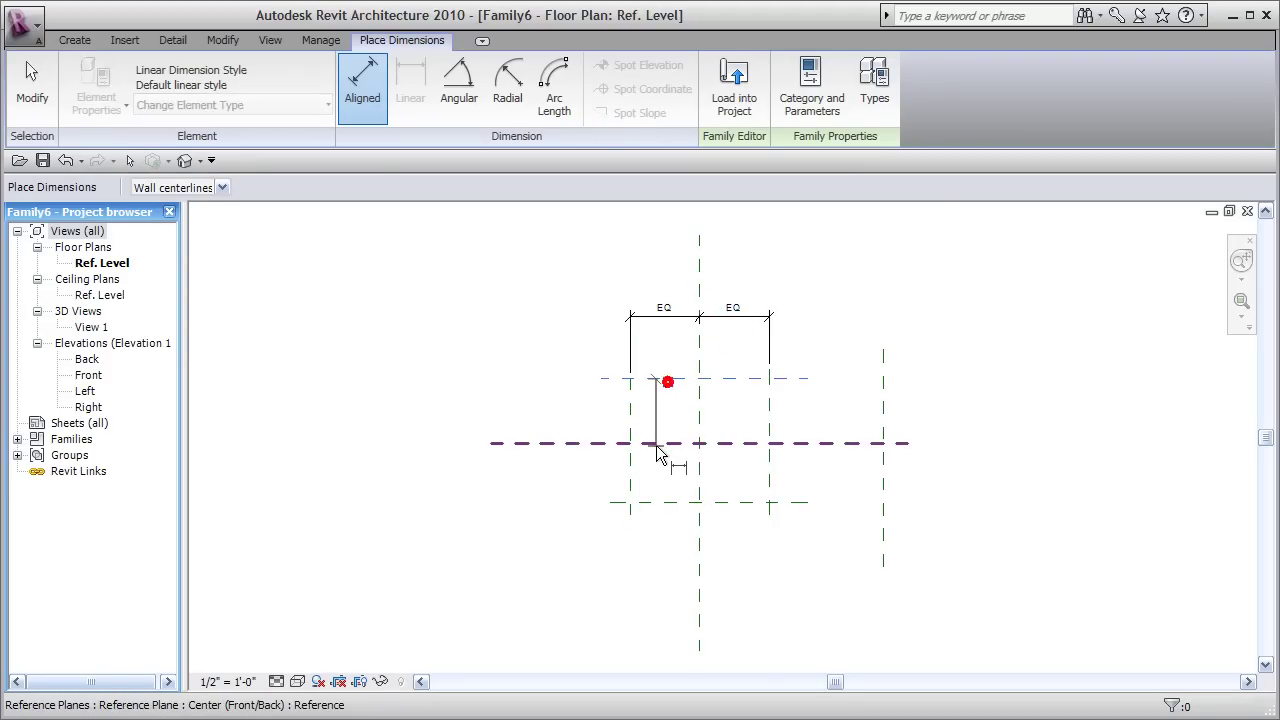
pyautogui.click(659, 500)
pyautogui.click(568, 462)
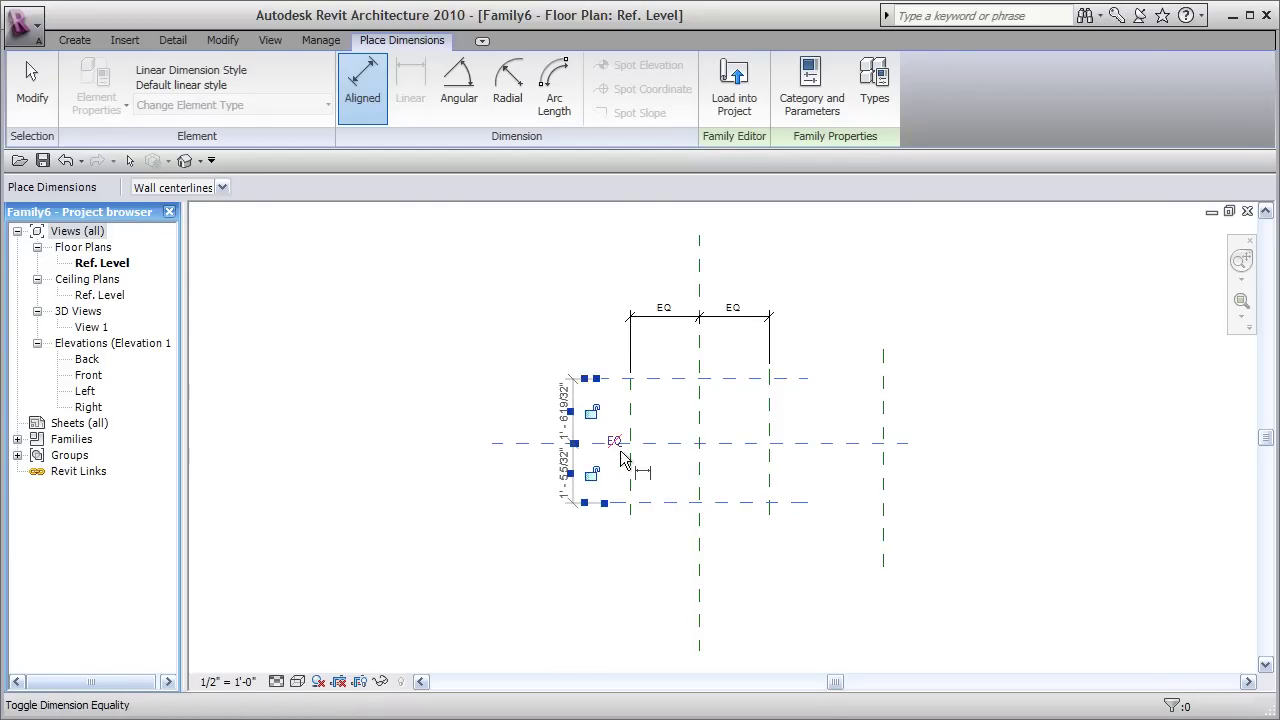
pyautogui.click(614, 443)
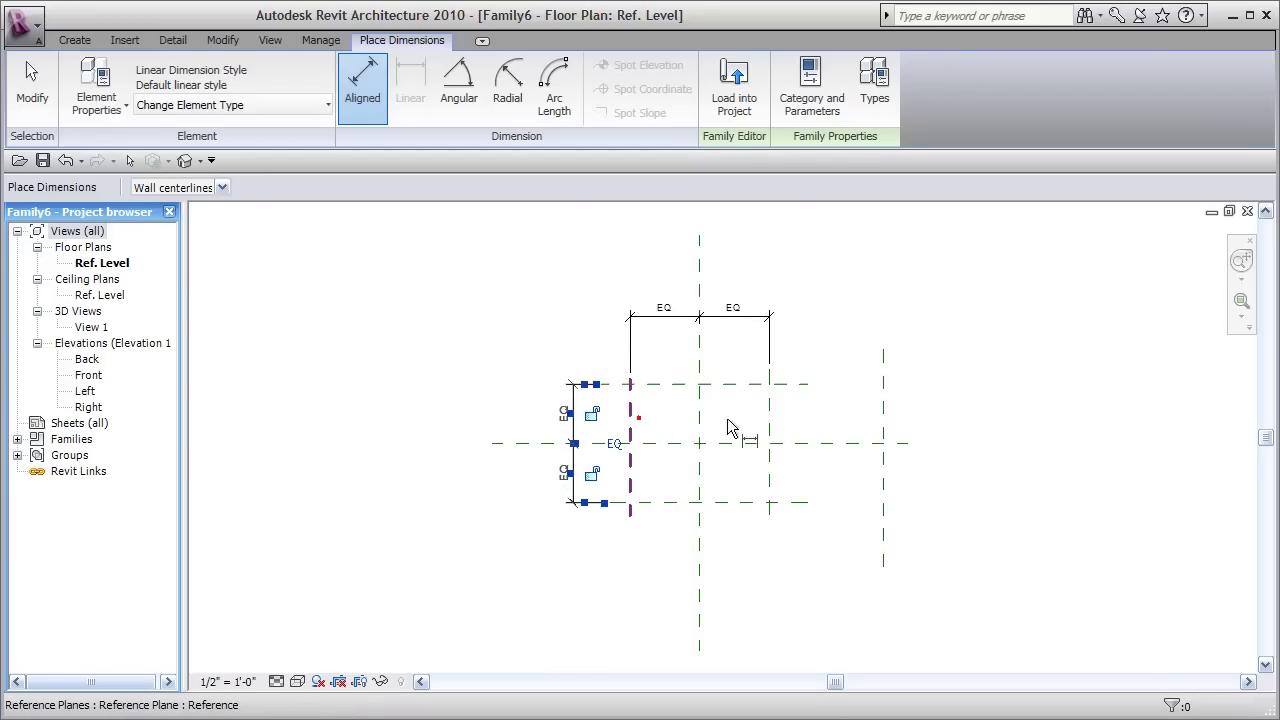
# Add overall aligned dimensions for the width and the height of the reference plane rectangle
pyautogui.click(631, 428)
pyautogui.click(769, 428)
pyautogui.click(807, 270)
pyautogui.click(671, 383)
pyautogui.click(668, 502)
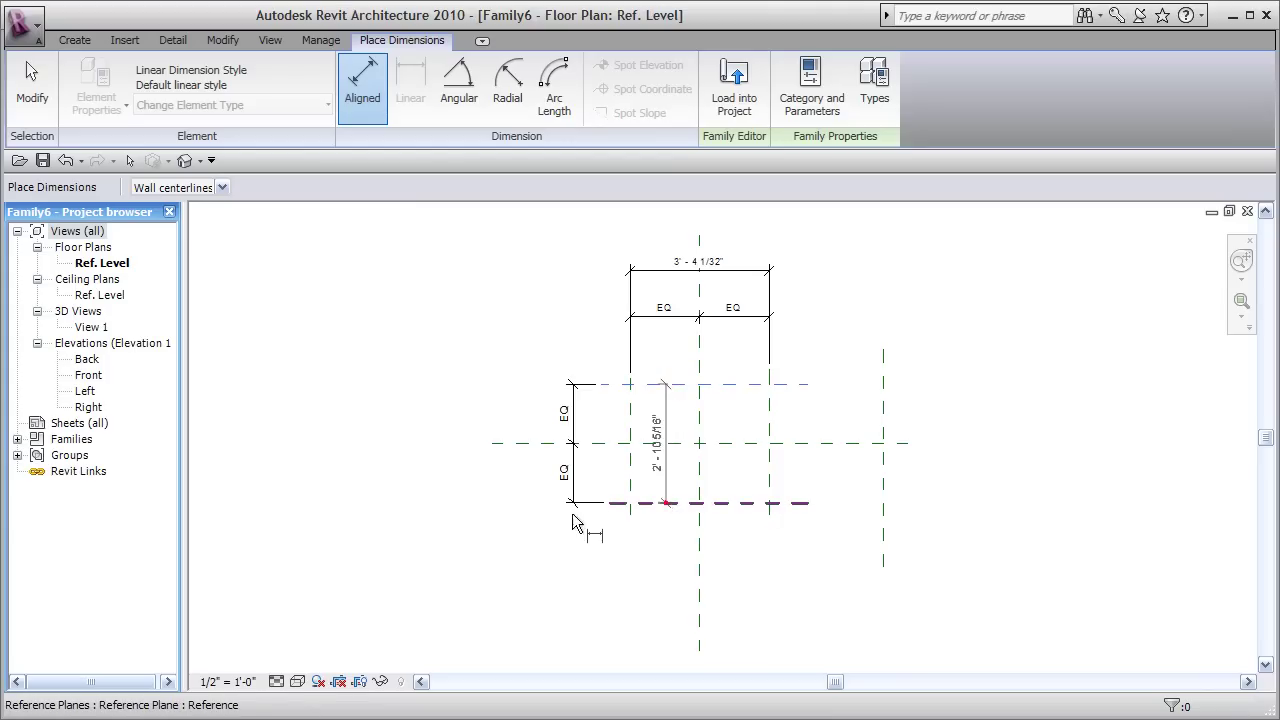
pyautogui.click(517, 520)
# Dimension the distance from the vertical center plane to the far right reference plane
pyautogui.click(700, 563)
pyautogui.click(855, 588)
pyautogui.click(950, 560)
pyautogui.press('Escape')
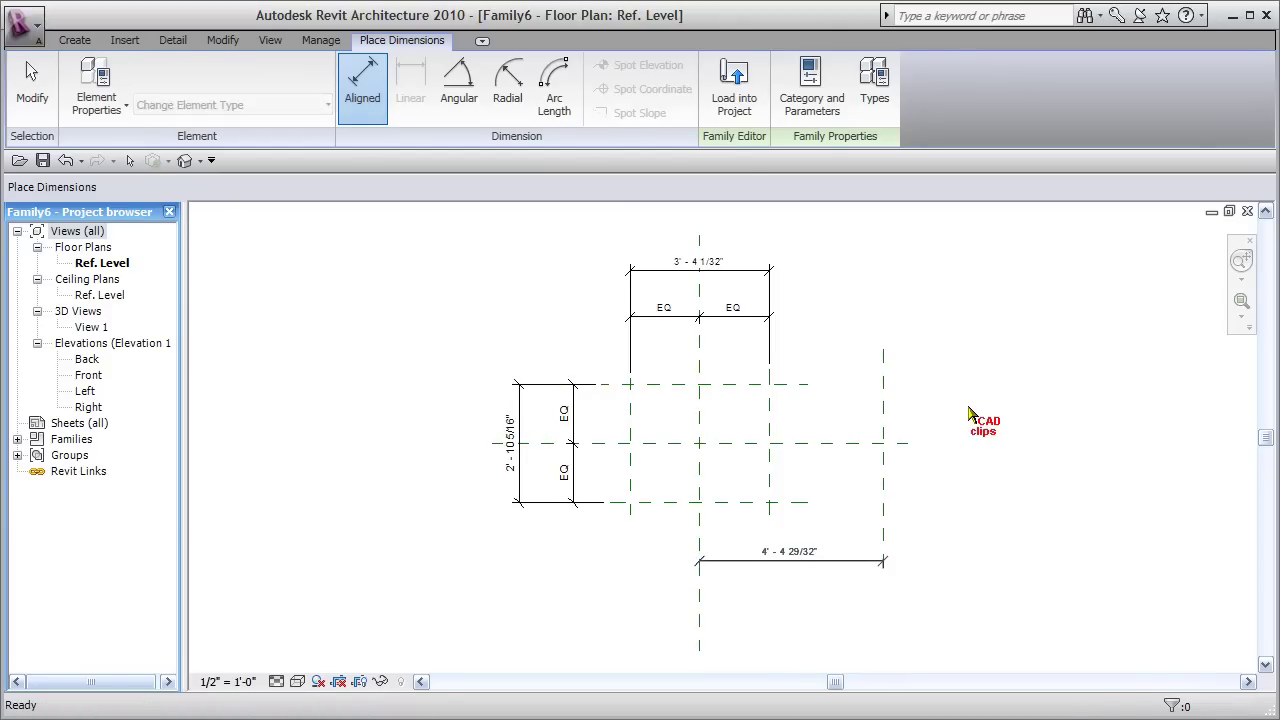
pyautogui.moveTo(862, 384); pyautogui.dragTo(917, 389, button='middle')
pyautogui.click(800, 278)
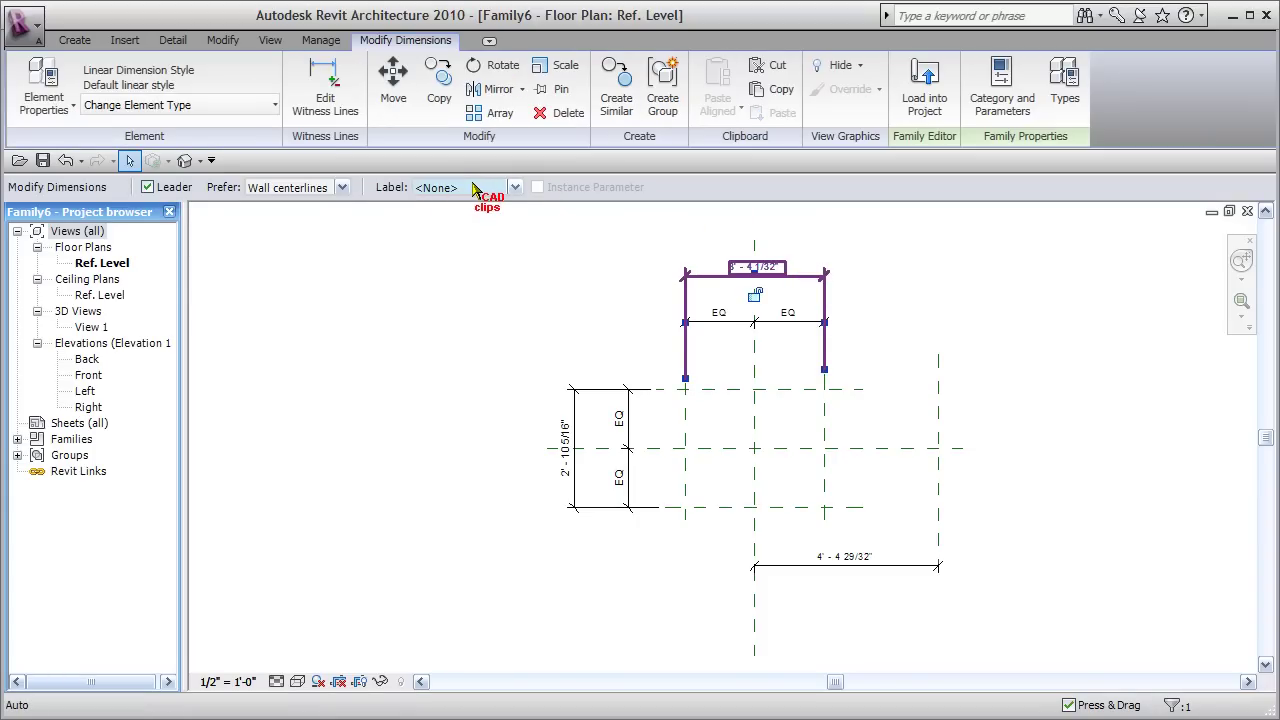
pyautogui.click(474, 186)
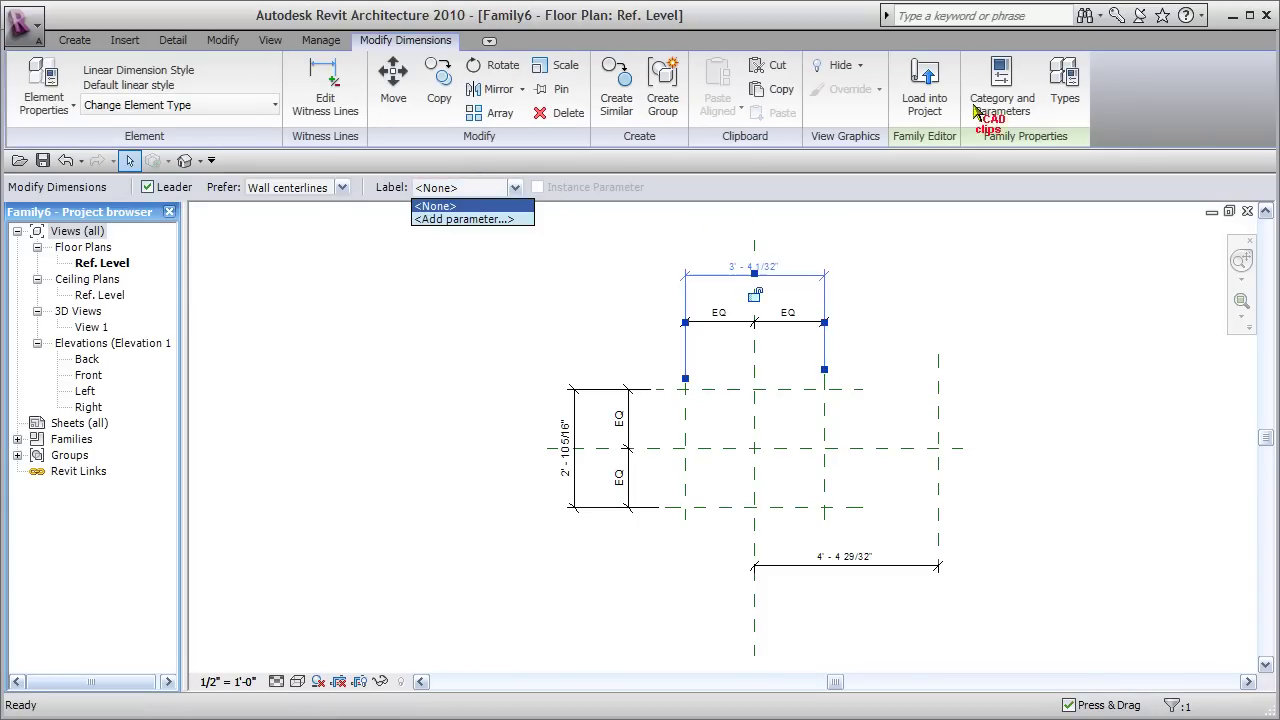
pyautogui.click(1065, 92)
# Add a family parameter named Solid Width as an instance parameter of type Length, grouped under Dimensions
pyautogui.click(1065, 92)
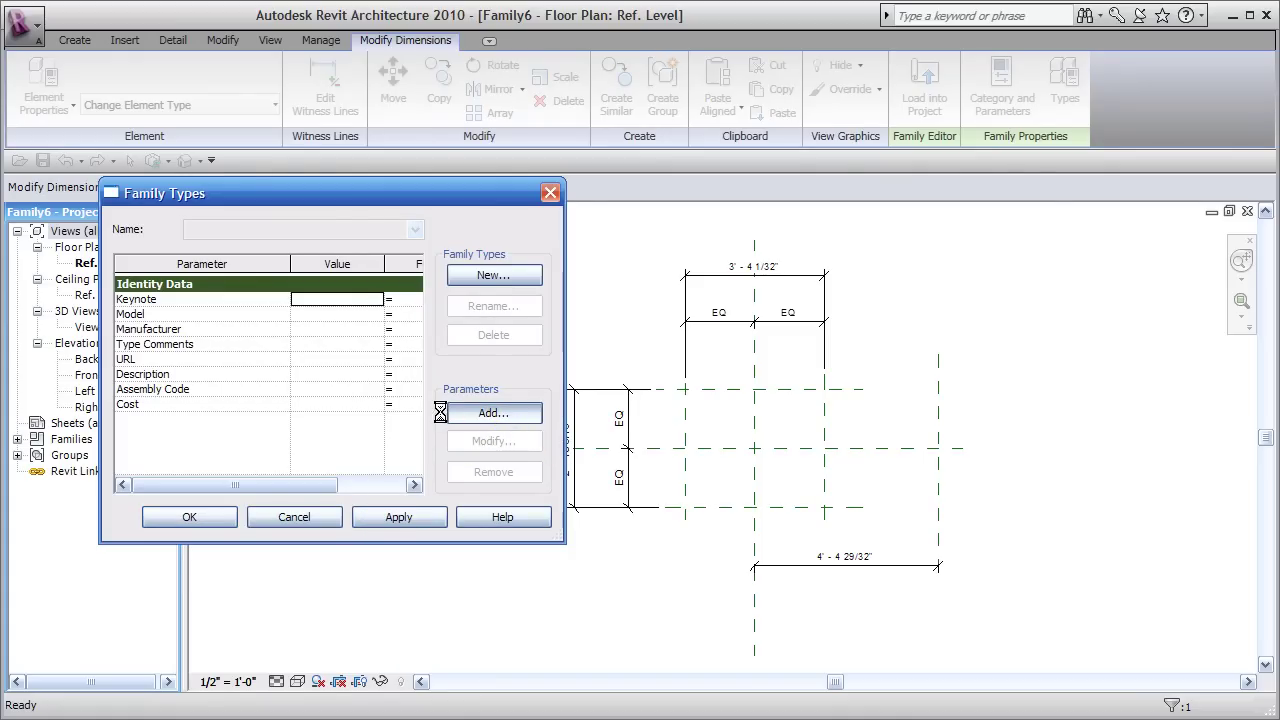
pyautogui.click(457, 418)
pyautogui.write('Solid Width')
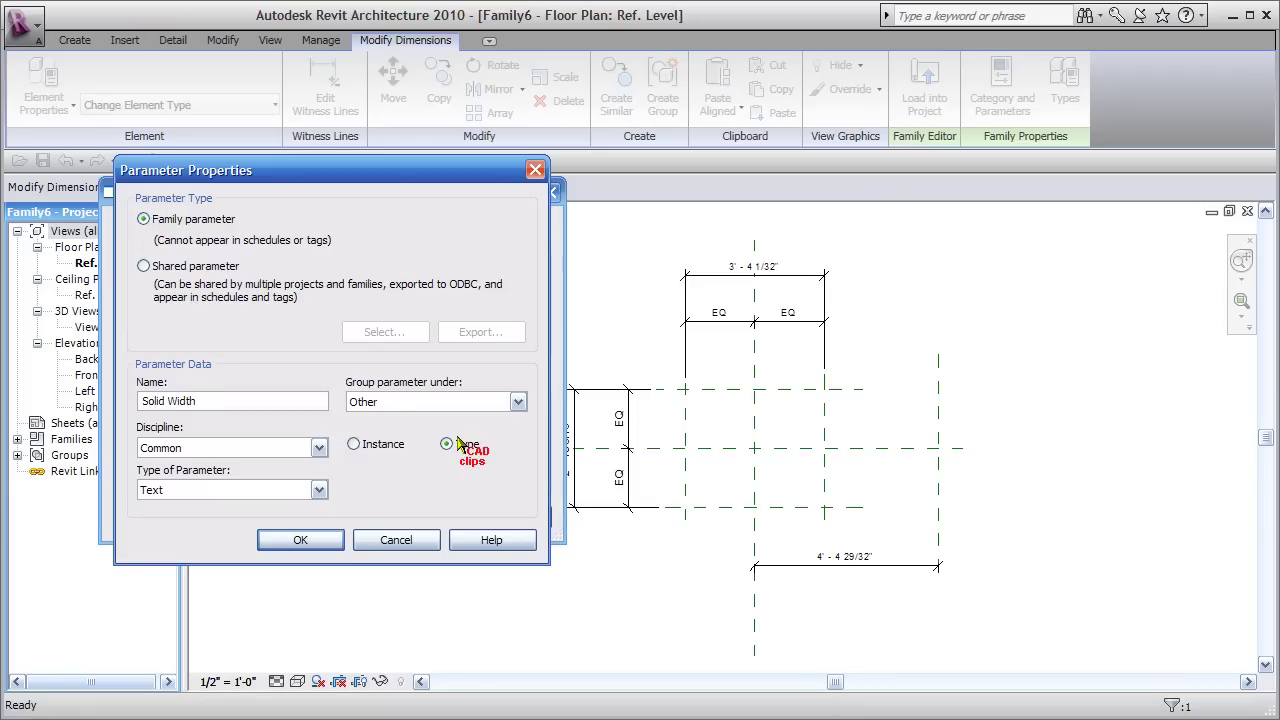
pyautogui.click(350, 401)
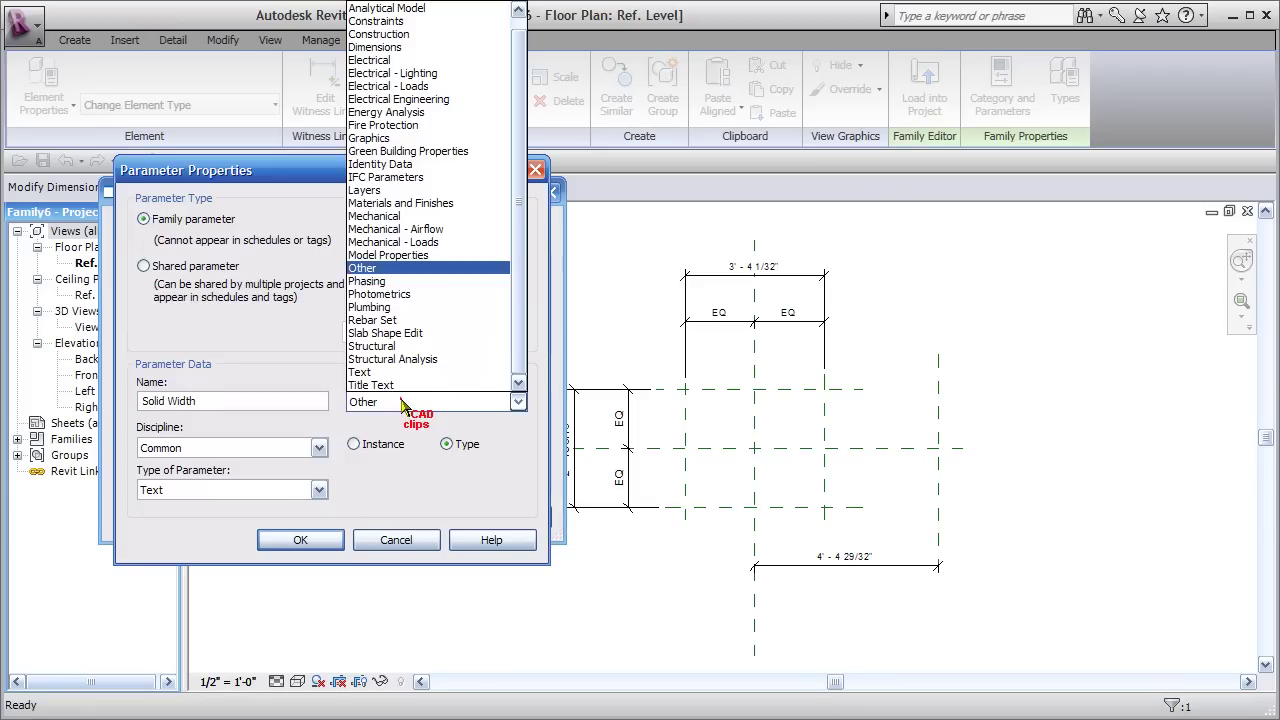
pyautogui.click(390, 45)
pyautogui.click(353, 443)
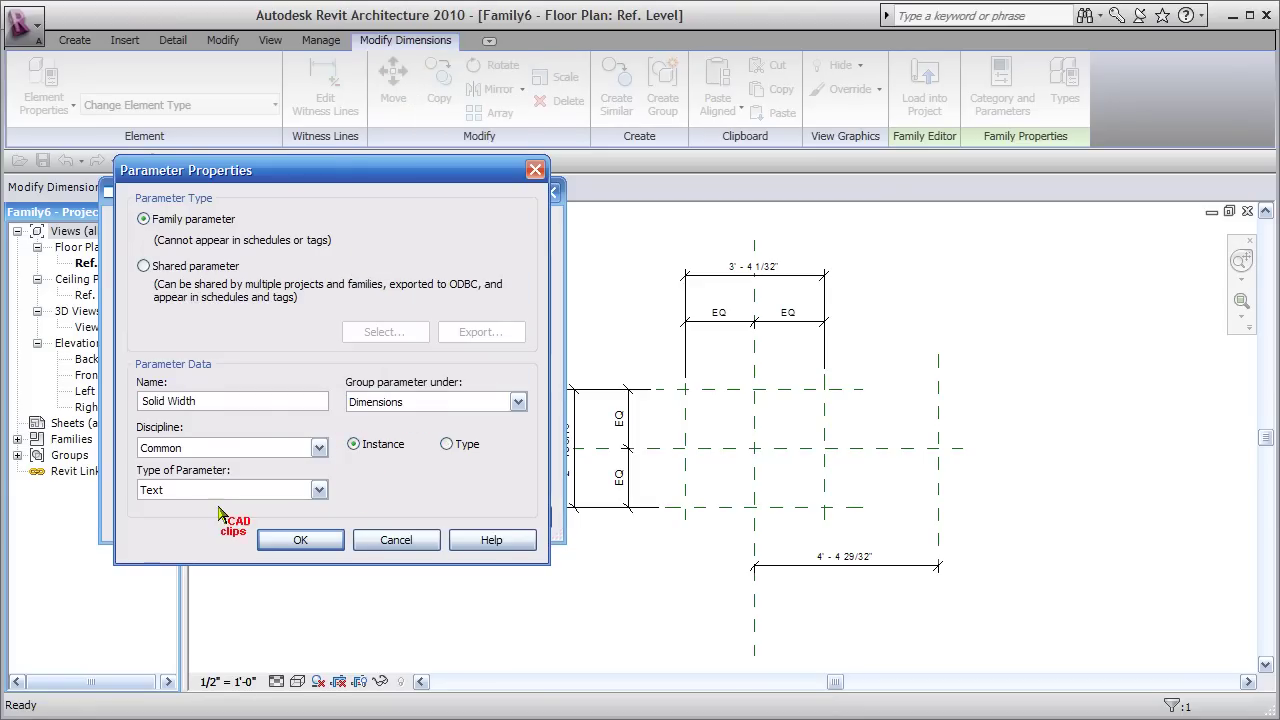
pyautogui.click(318, 489)
pyautogui.click(155, 547)
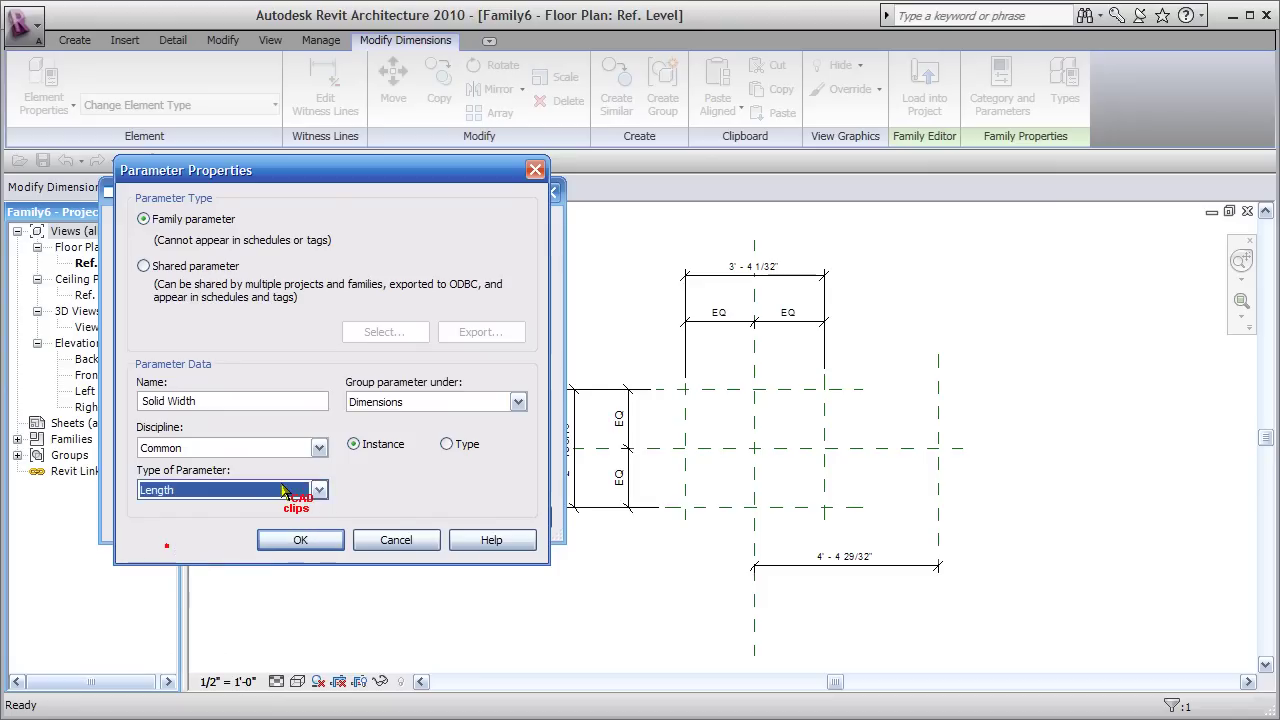
pyautogui.click(303, 539)
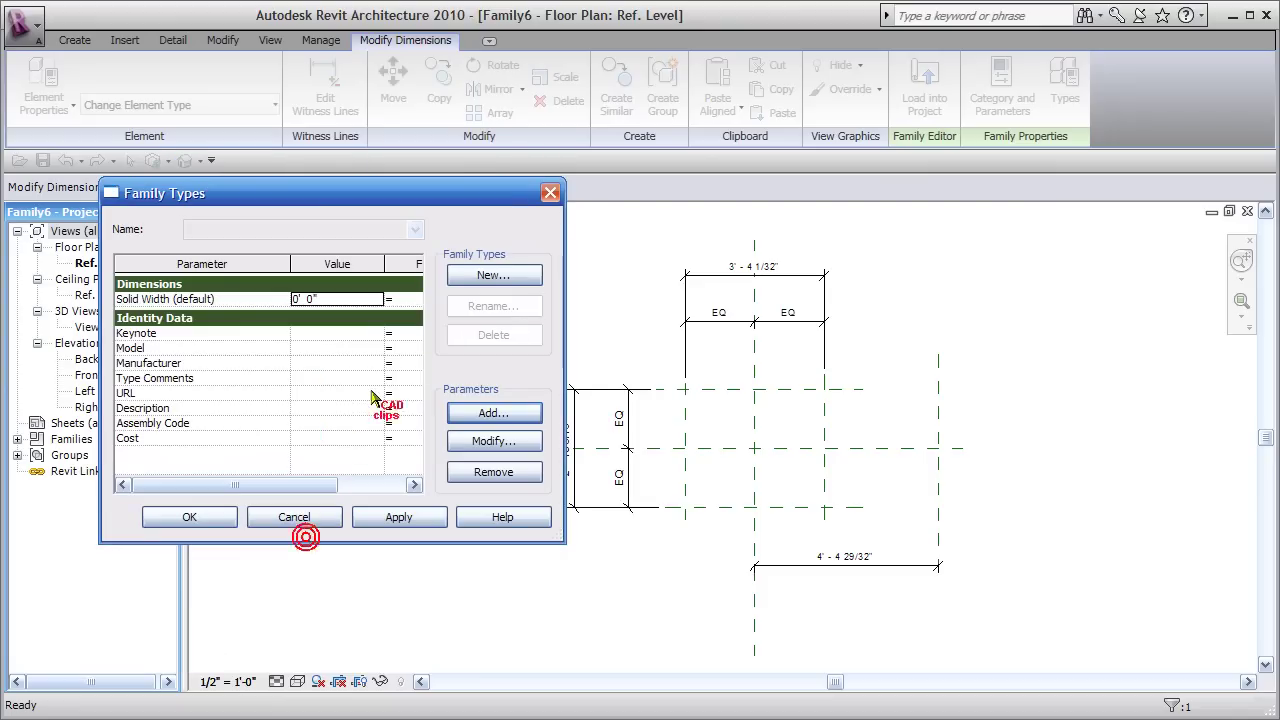
# Add a family parameter named Solid Height as an instance parameter of type Length, grouped under Dimensions
pyautogui.click(490, 402)
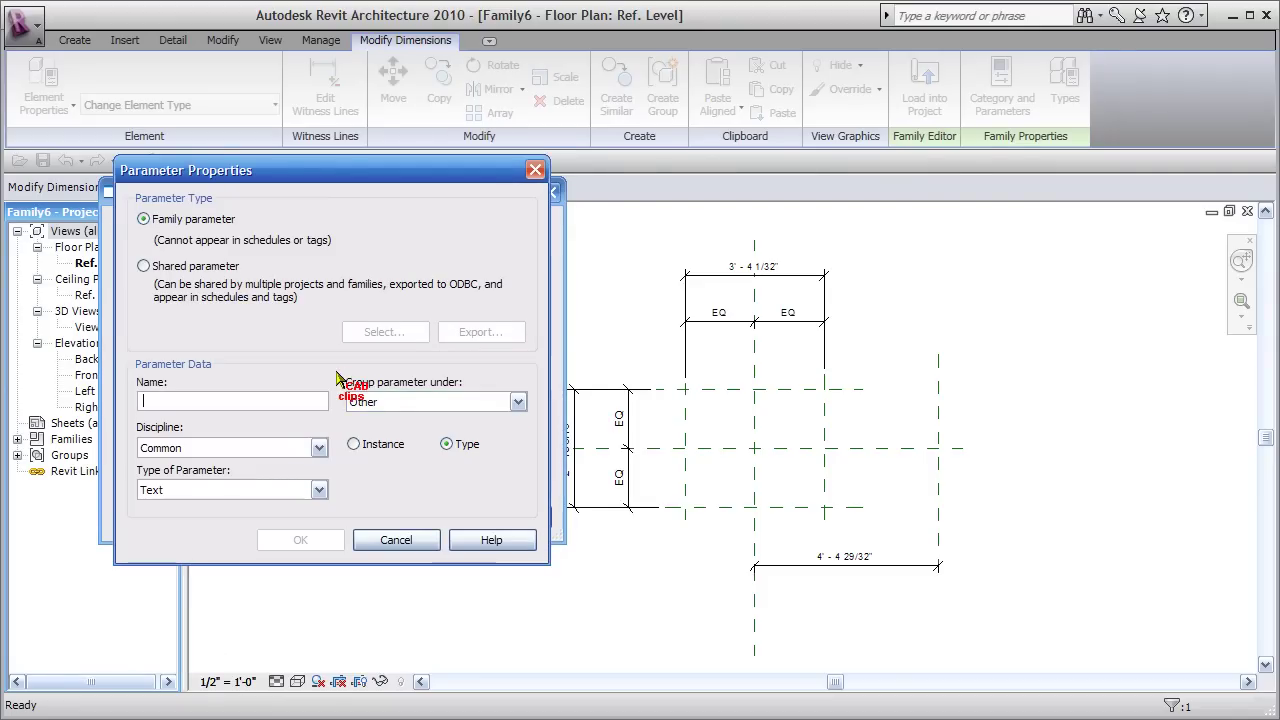
pyautogui.write('Solid Height')
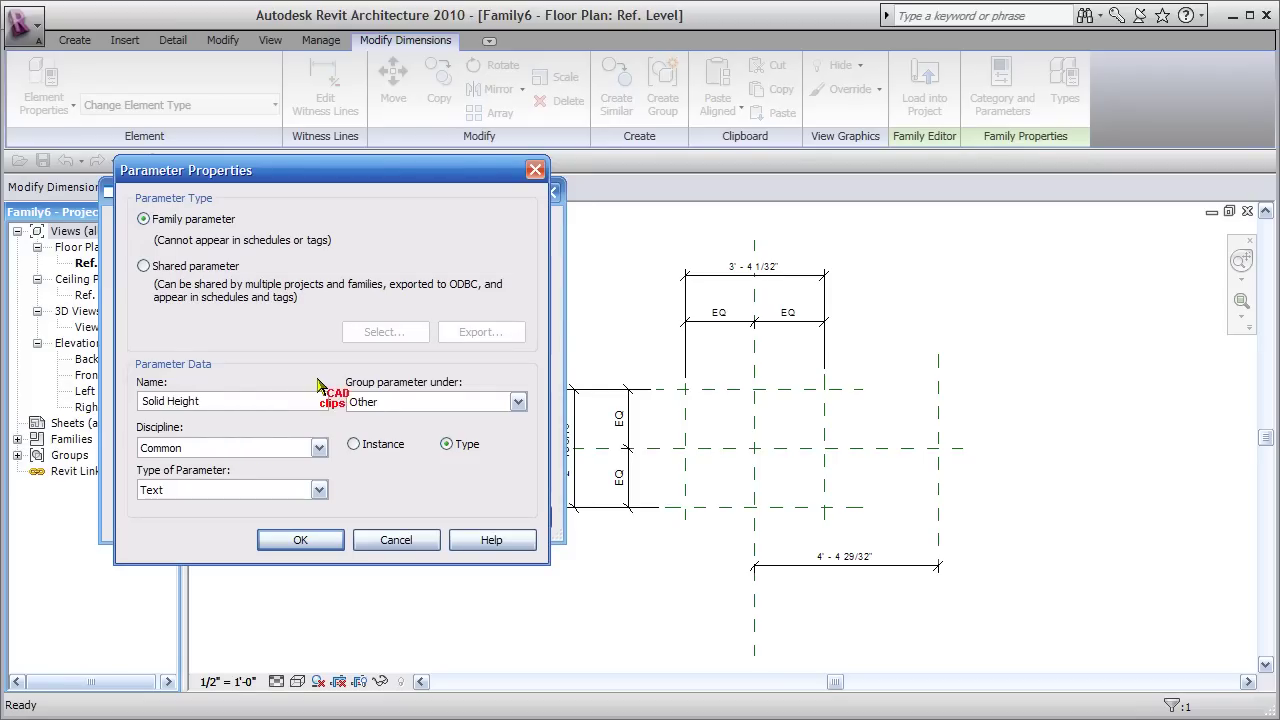
pyautogui.click(395, 402)
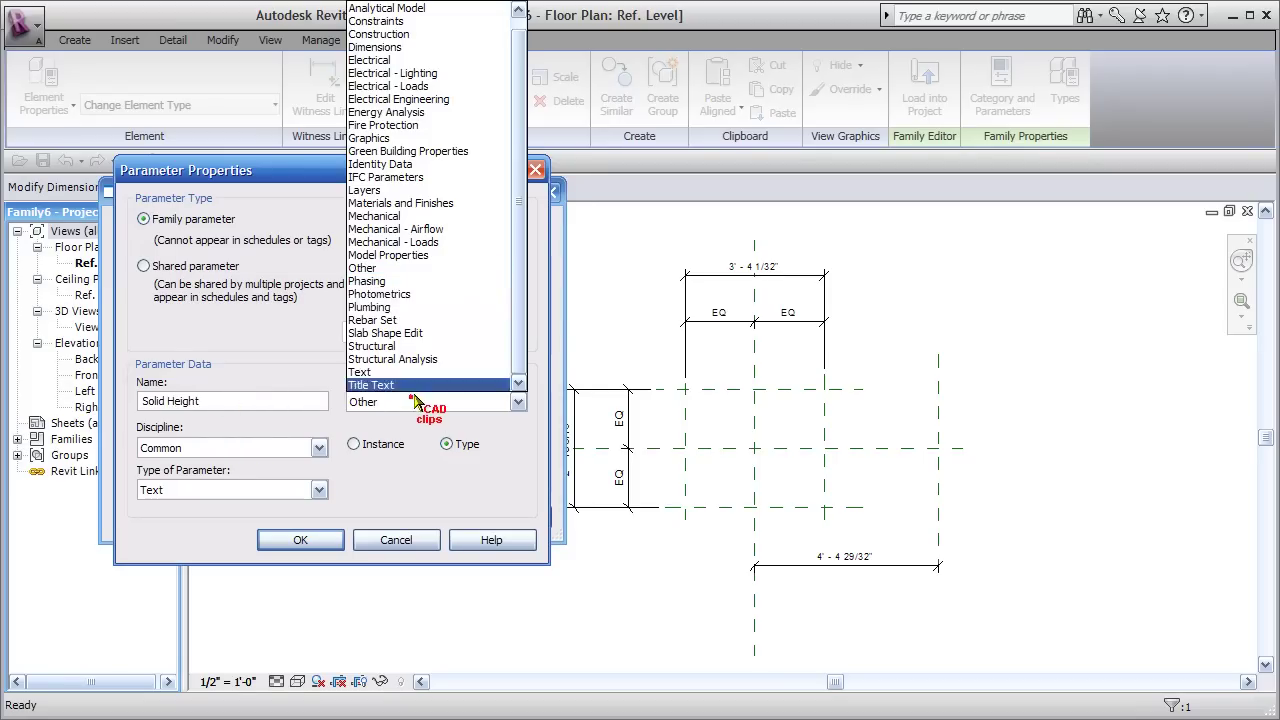
pyautogui.click(385, 47)
pyautogui.click(356, 446)
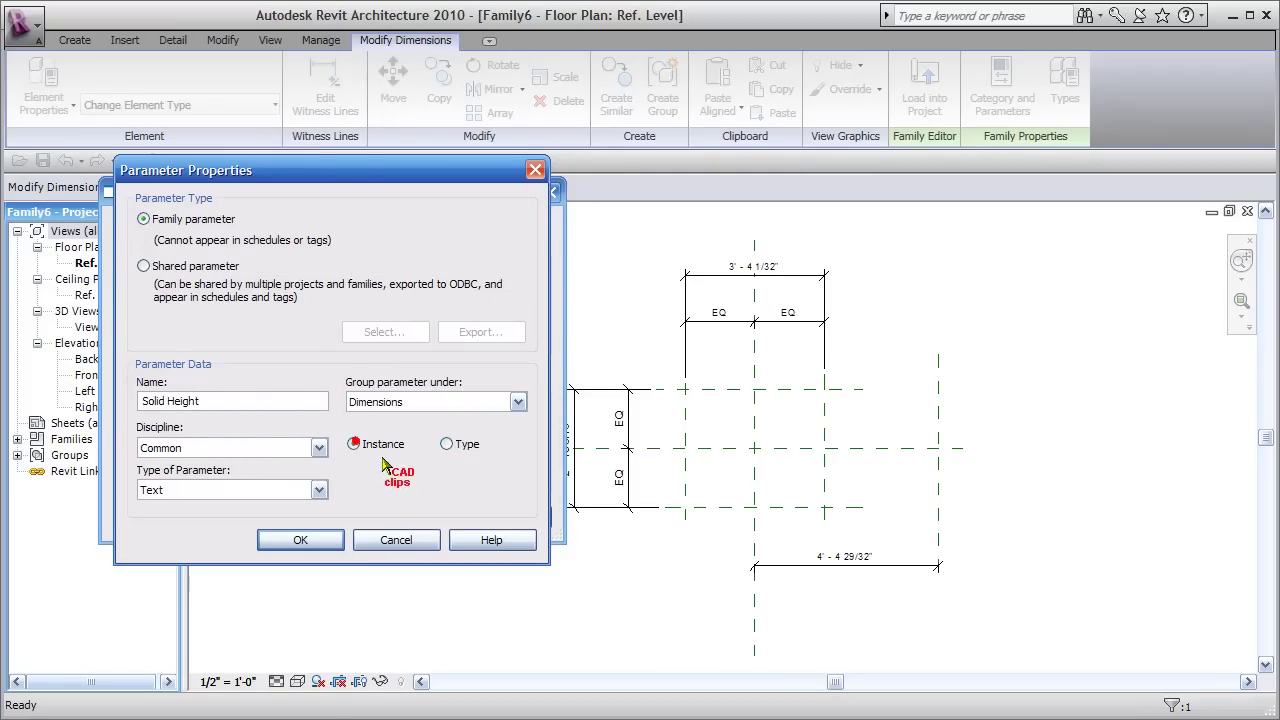
pyautogui.click(276, 489)
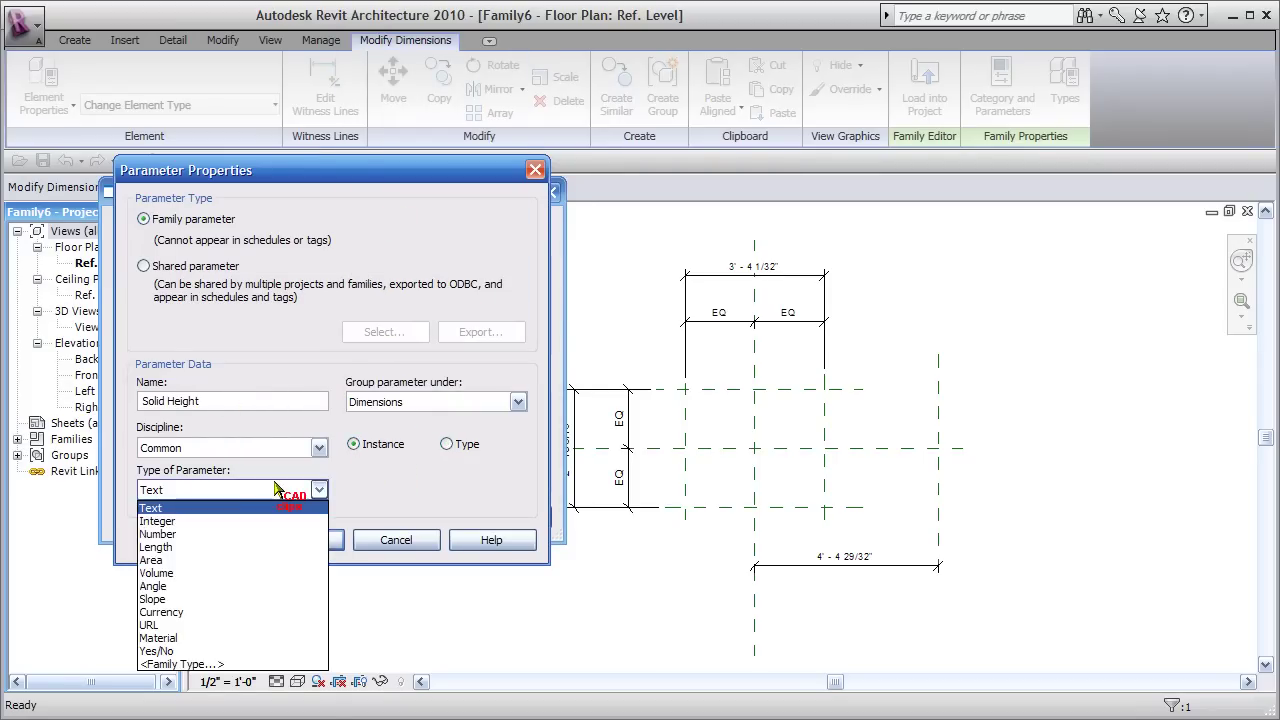
pyautogui.click(168, 548)
pyautogui.click(290, 540)
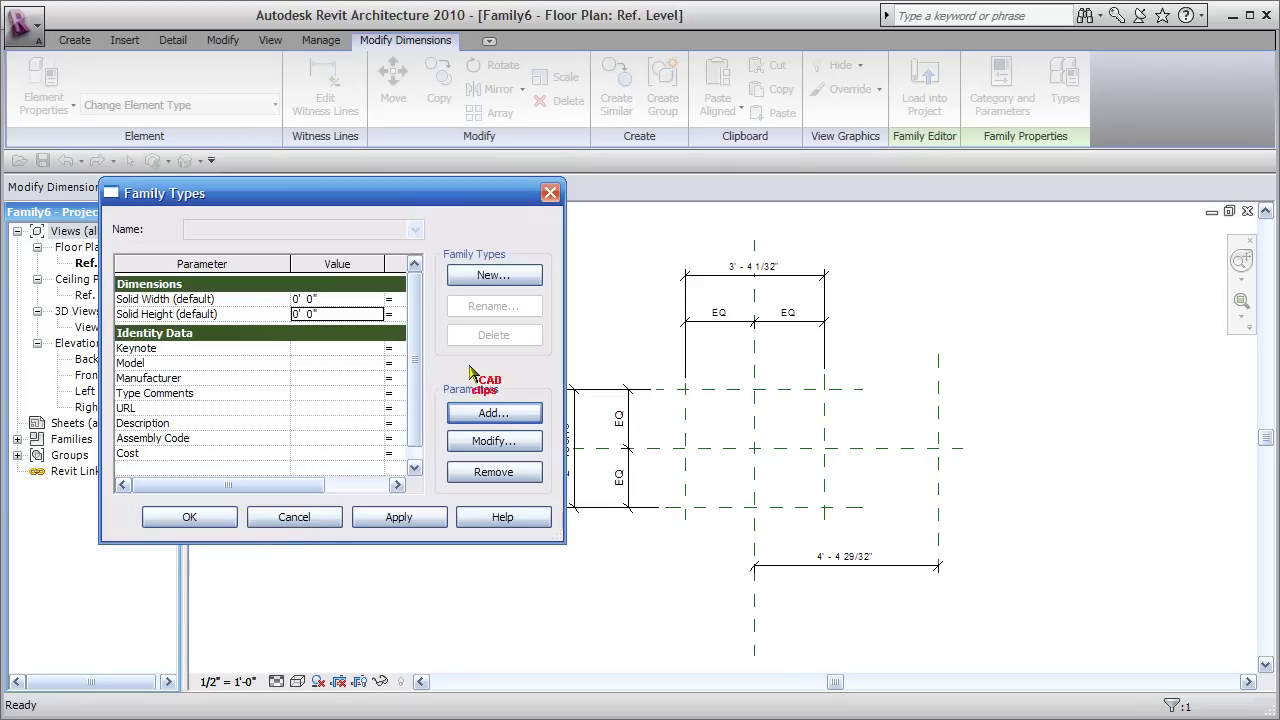
# Add a family parameter named Extrusion Depth as a type parameter of type Length, grouped under Dimensions
pyautogui.click(490, 410)
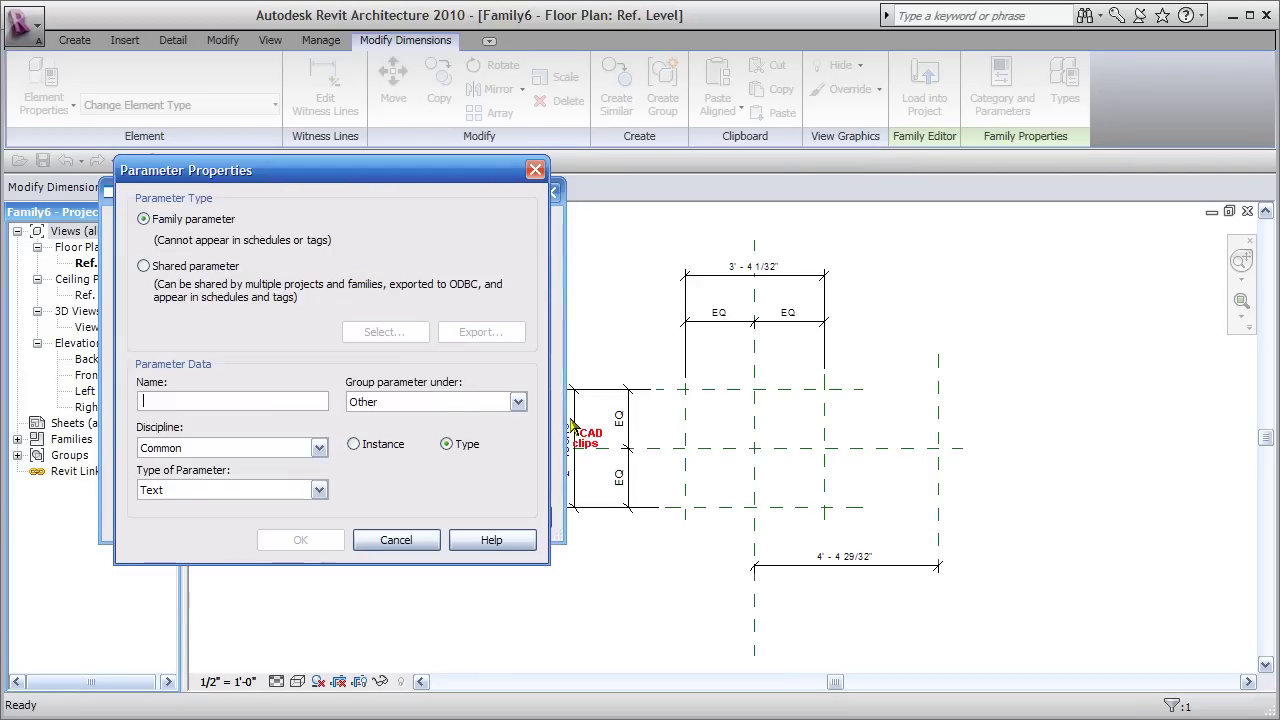
pyautogui.write('eXTRUSTI')
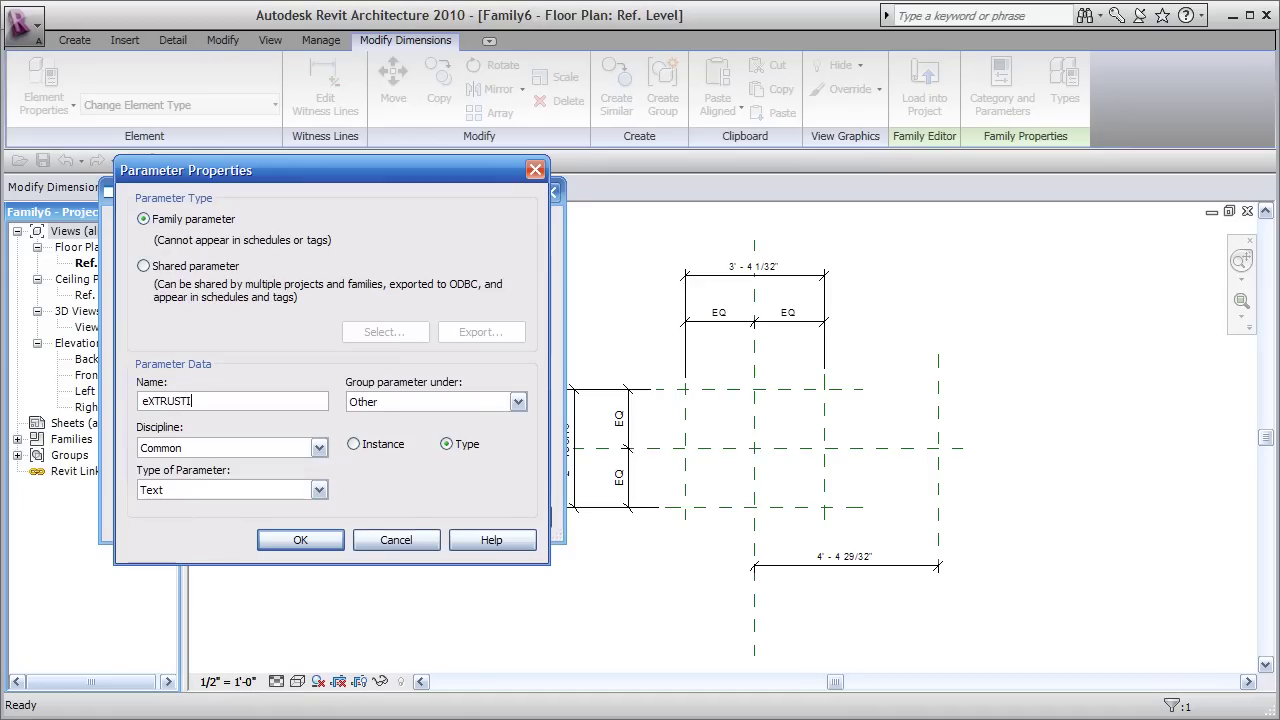
pyautogui.press('BackSpace')
pyautogui.press('BackSpace')
pyautogui.press('BackSpace')
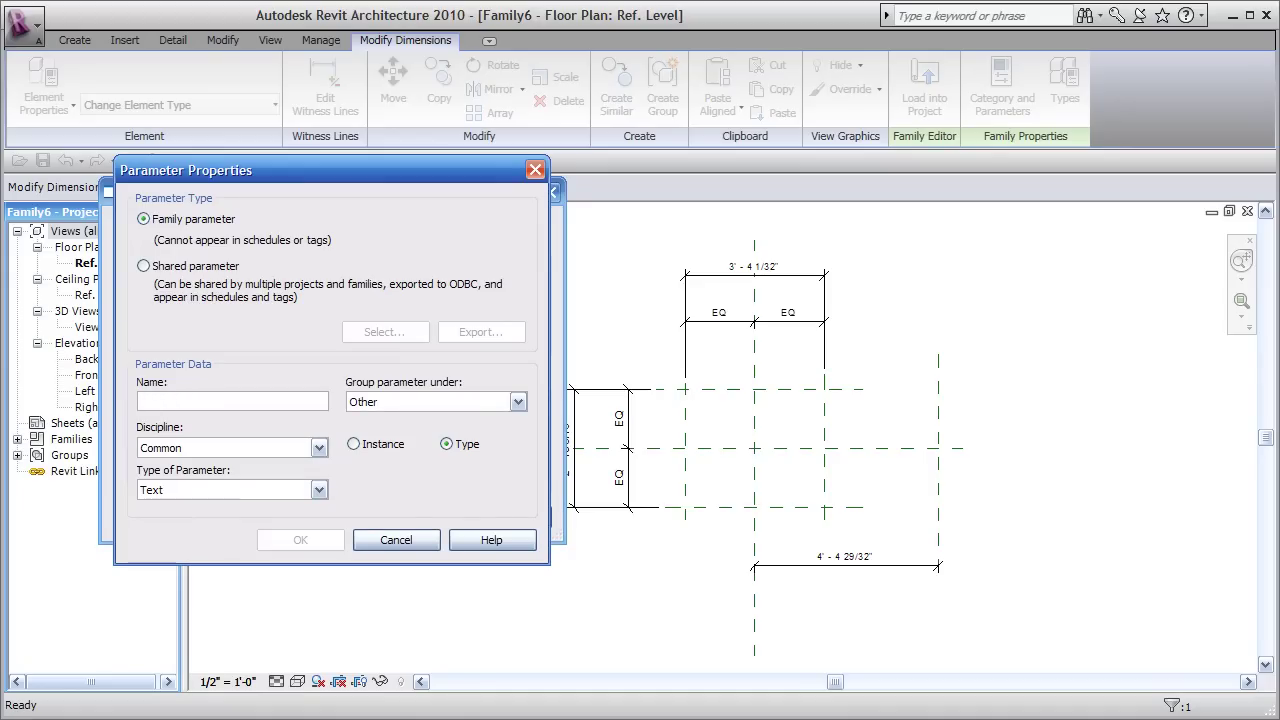
pyautogui.write('Extrusion Depth')
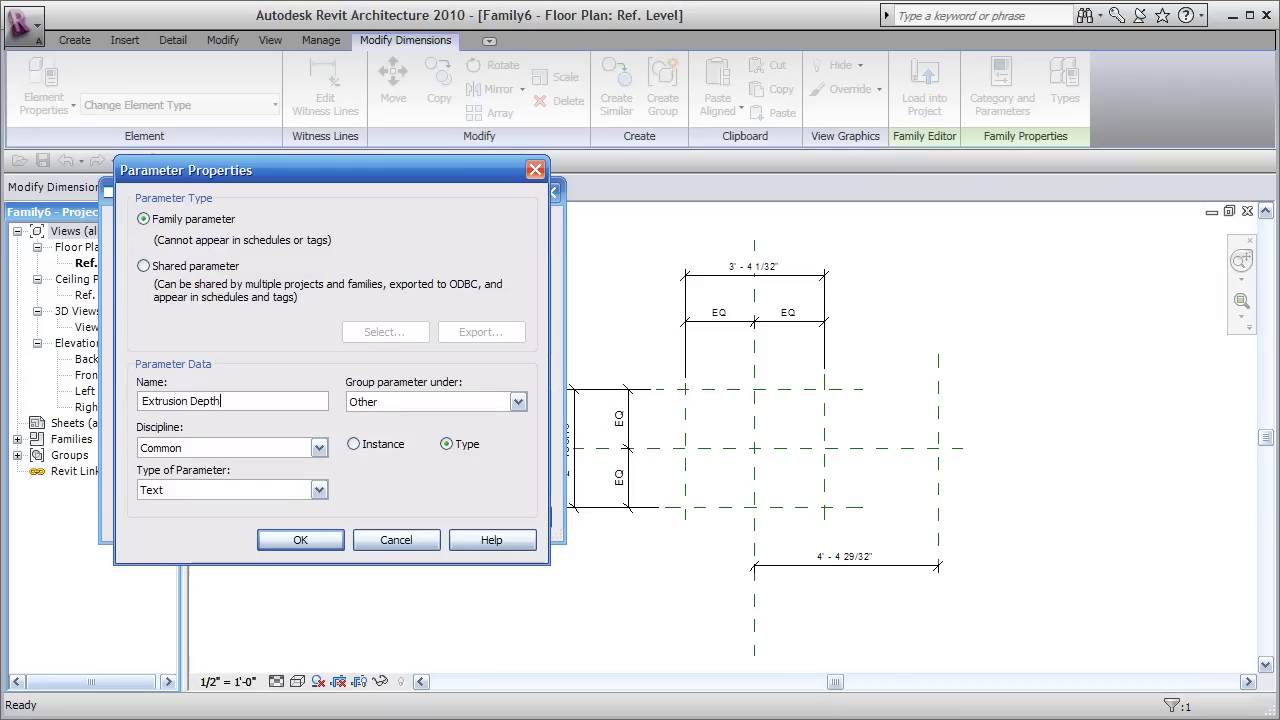
pyautogui.click(374, 401)
pyautogui.click(392, 46)
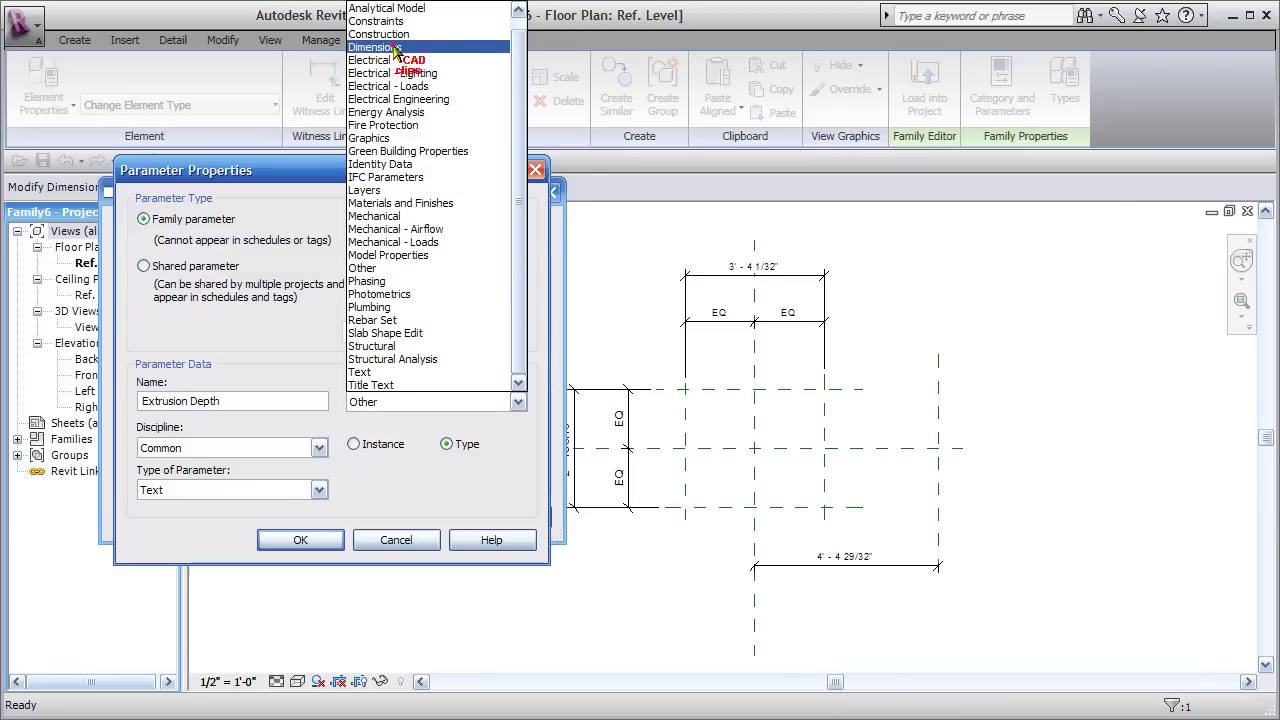
pyautogui.click(255, 489)
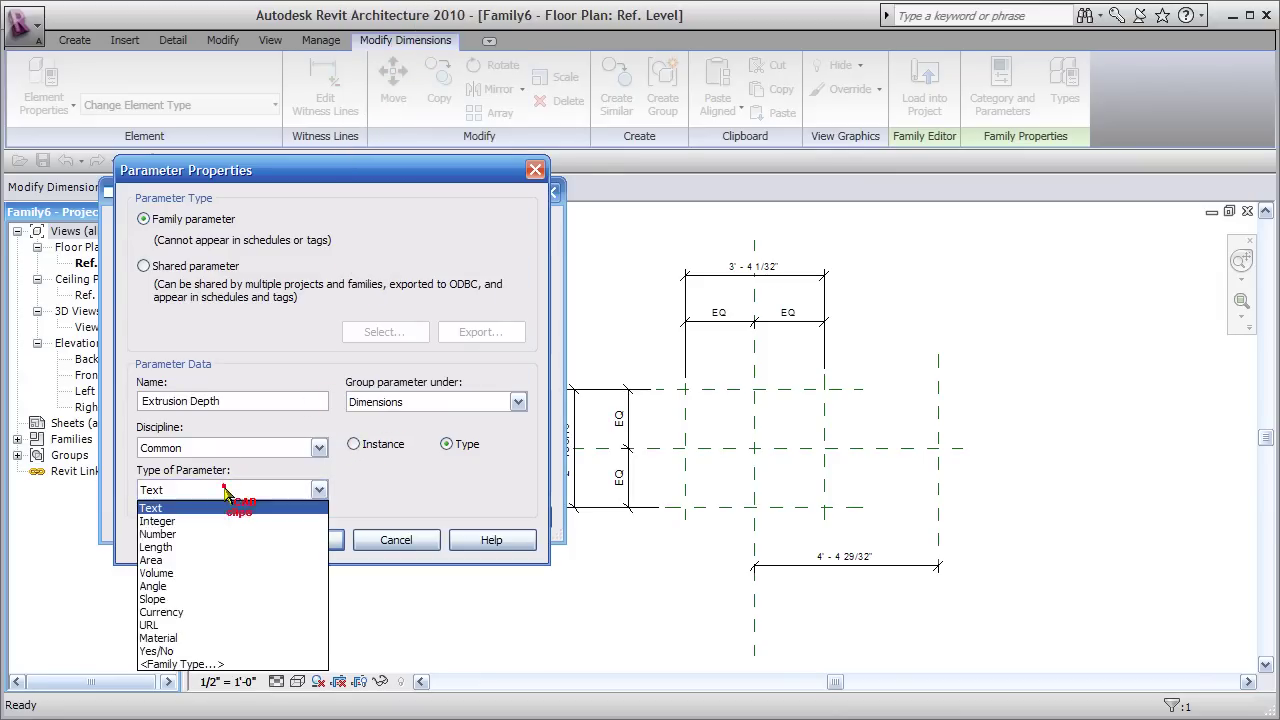
pyautogui.click(157, 554)
pyautogui.click(306, 548)
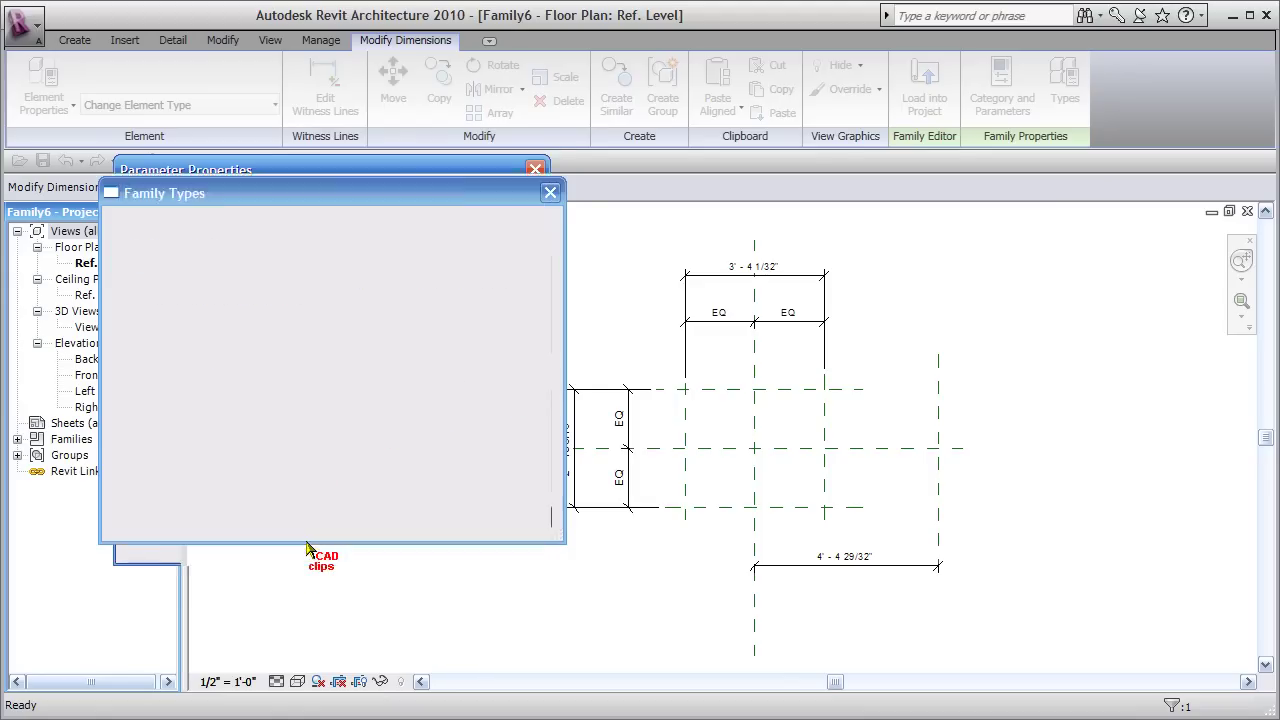
# Add a family parameter named Void Location as an instance parameter of type Length, grouped under Dimensions
pyautogui.click(520, 414)
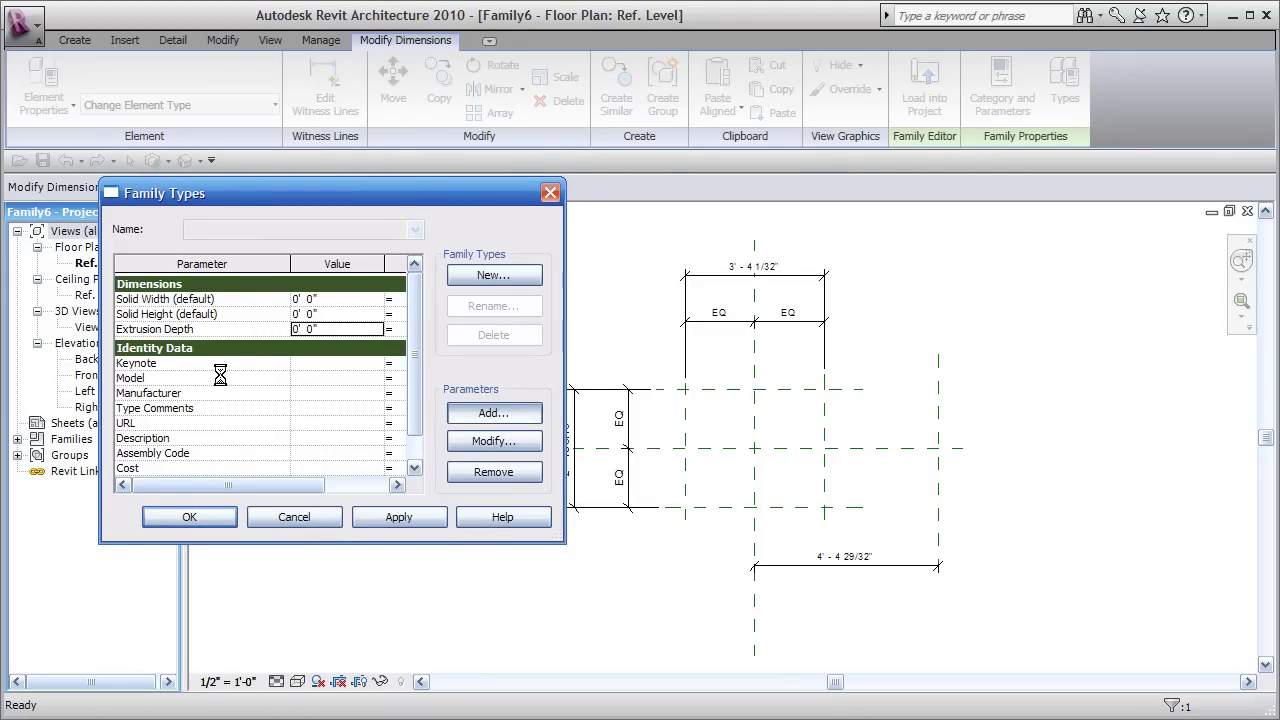
pyautogui.write('Vo')
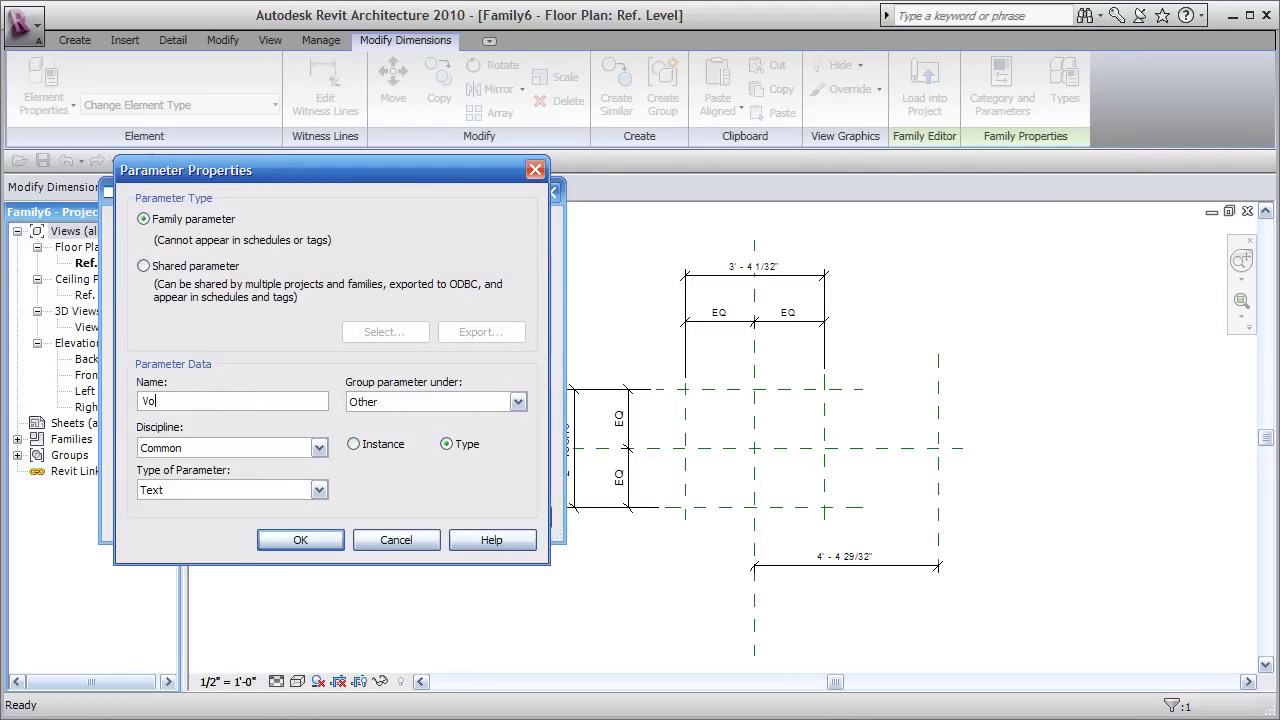
pyautogui.write('id Location')
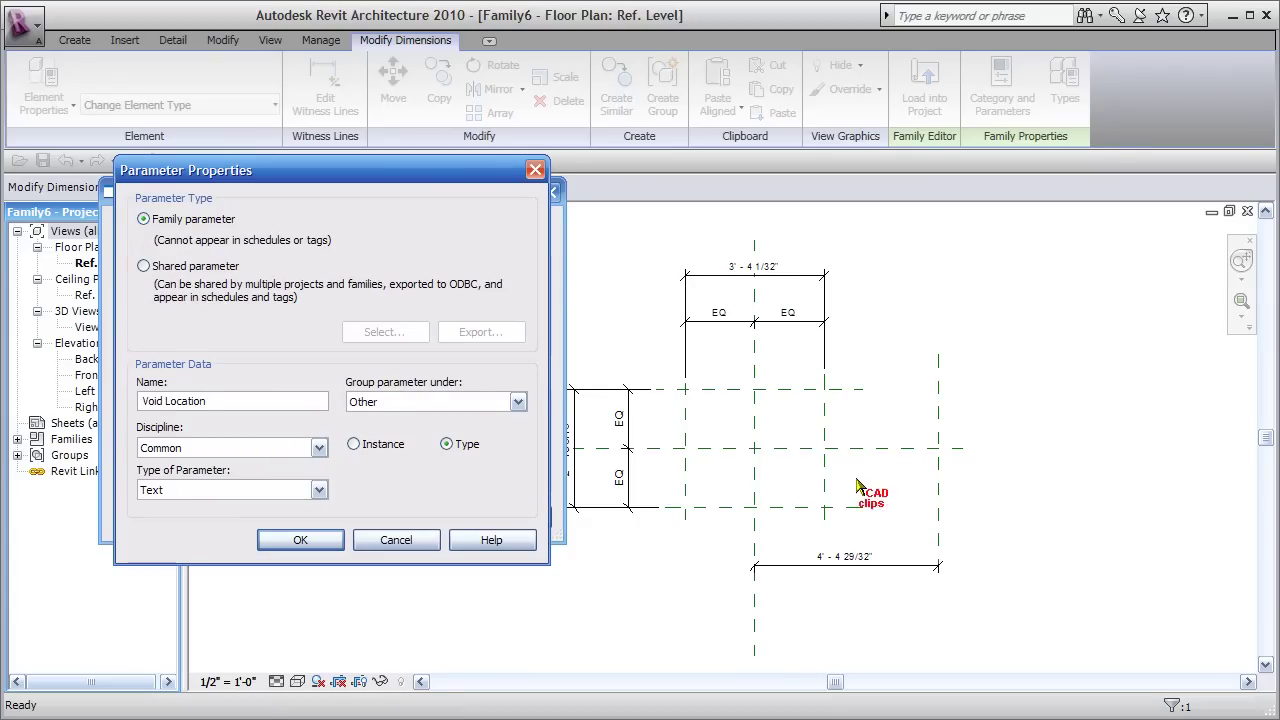
pyautogui.click(390, 402)
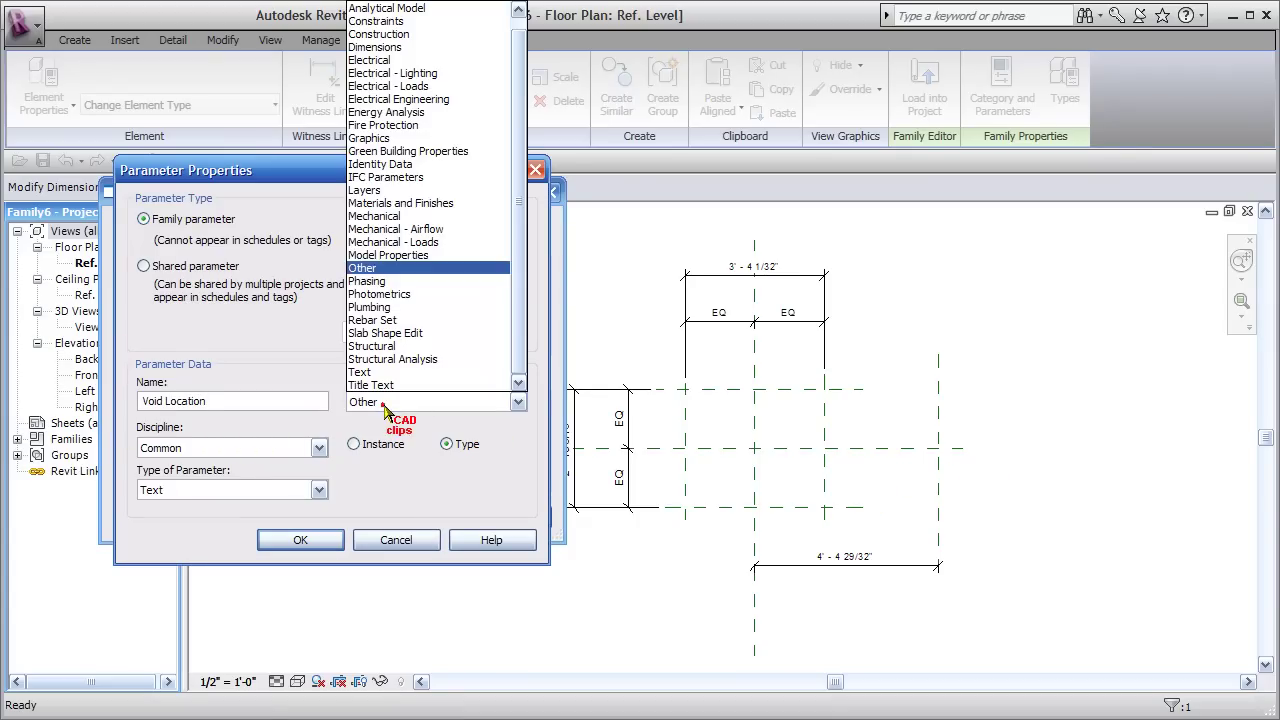
pyautogui.click(372, 50)
pyautogui.click(355, 444)
pyautogui.click(318, 490)
pyautogui.click(171, 548)
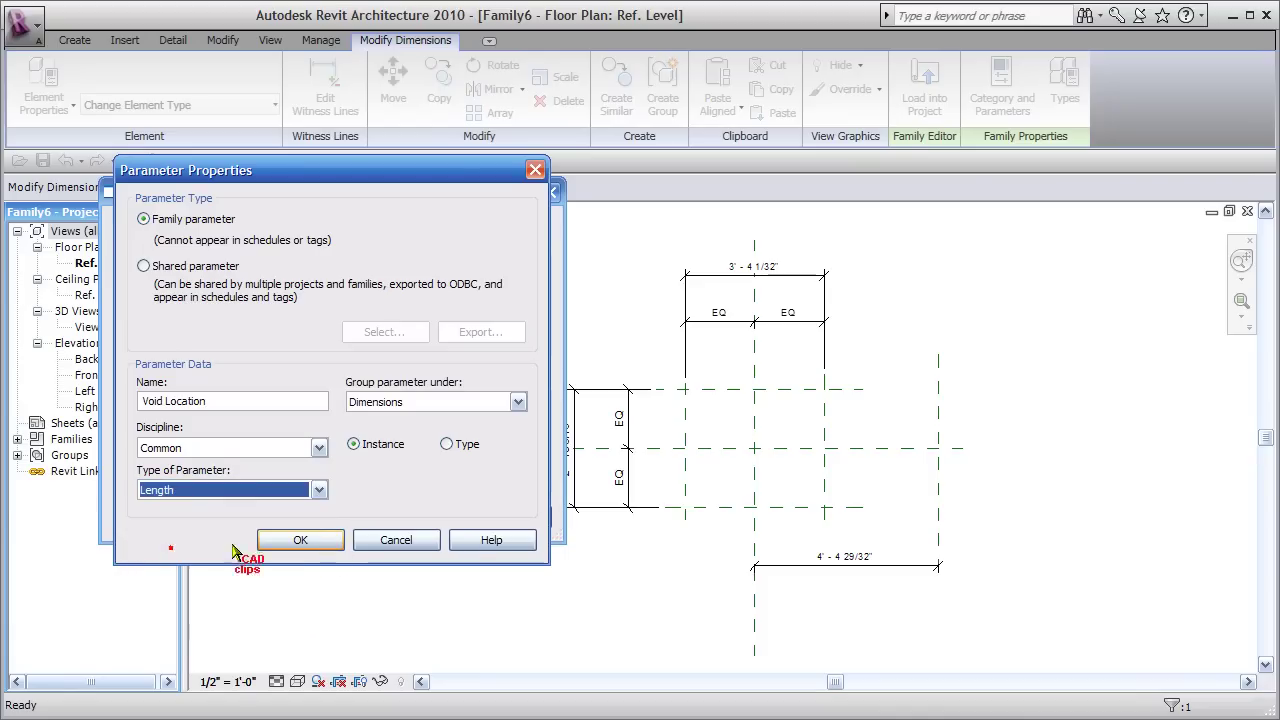
pyautogui.click(300, 540)
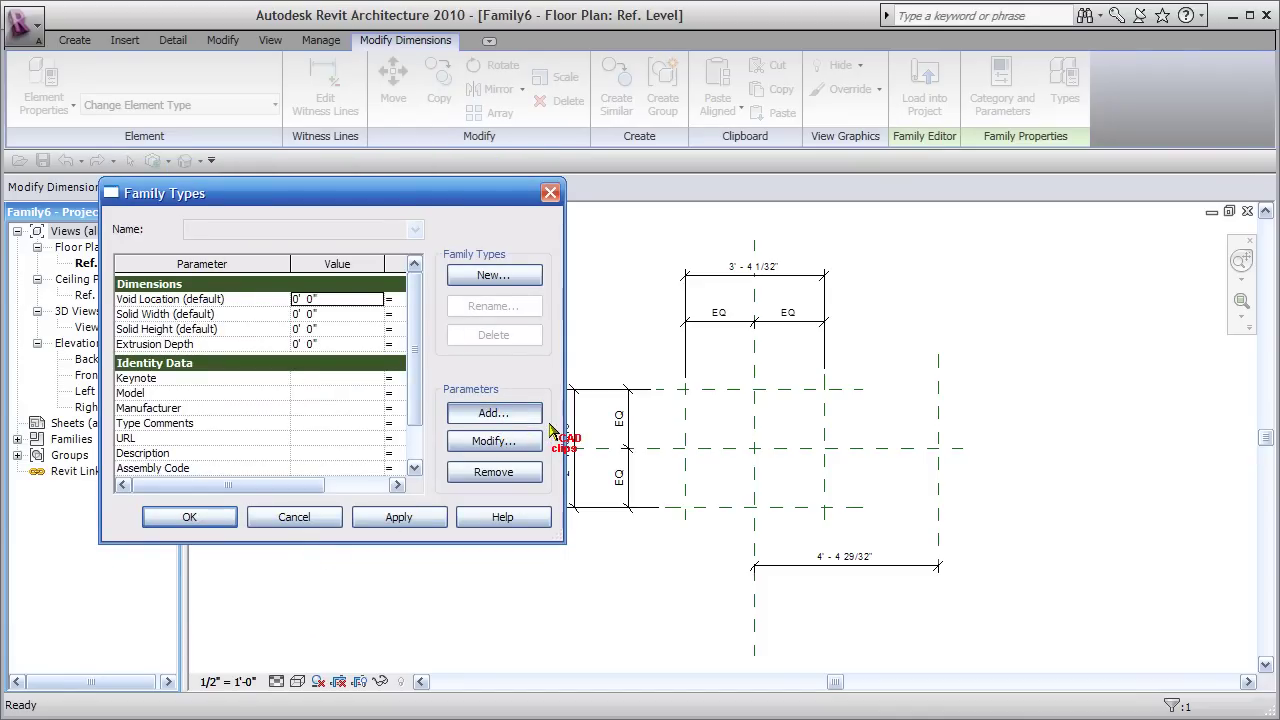
# Add an instance parameter named Void Radius of type Length, grouped under Dimensions, and accept the family parameters
pyautogui.write('Void Radius')
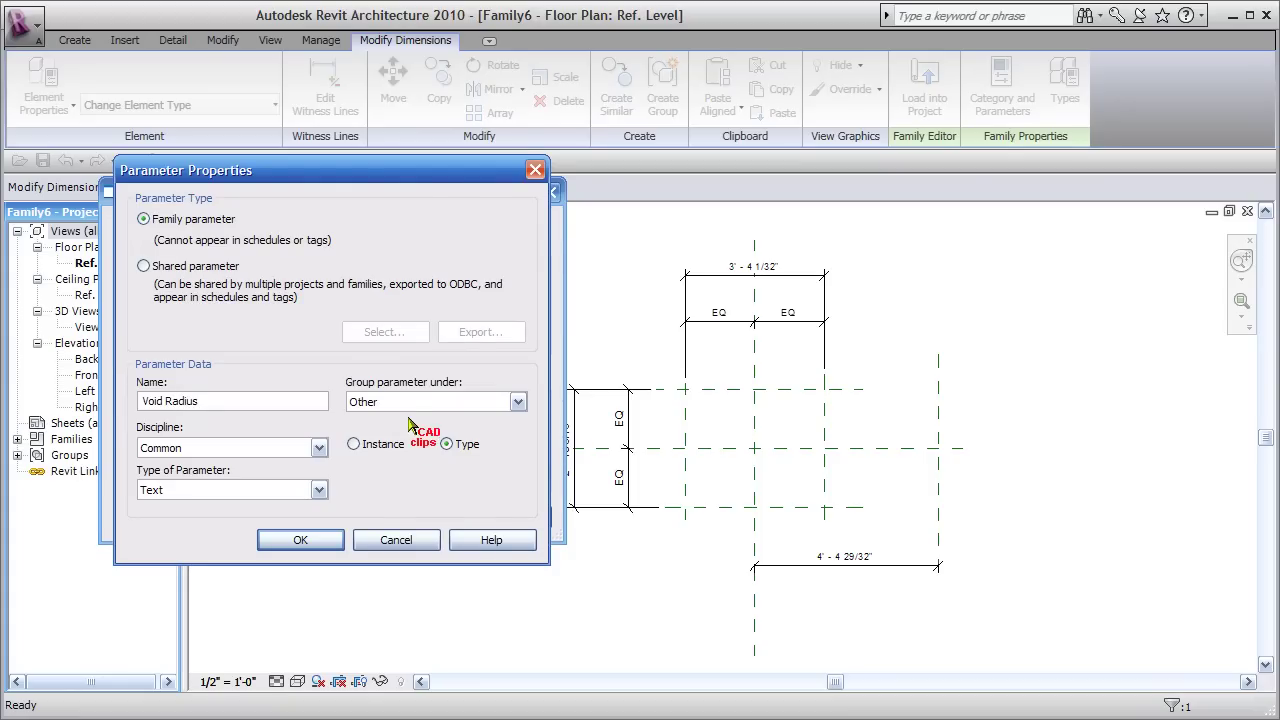
pyautogui.click(514, 402)
pyautogui.click(365, 62)
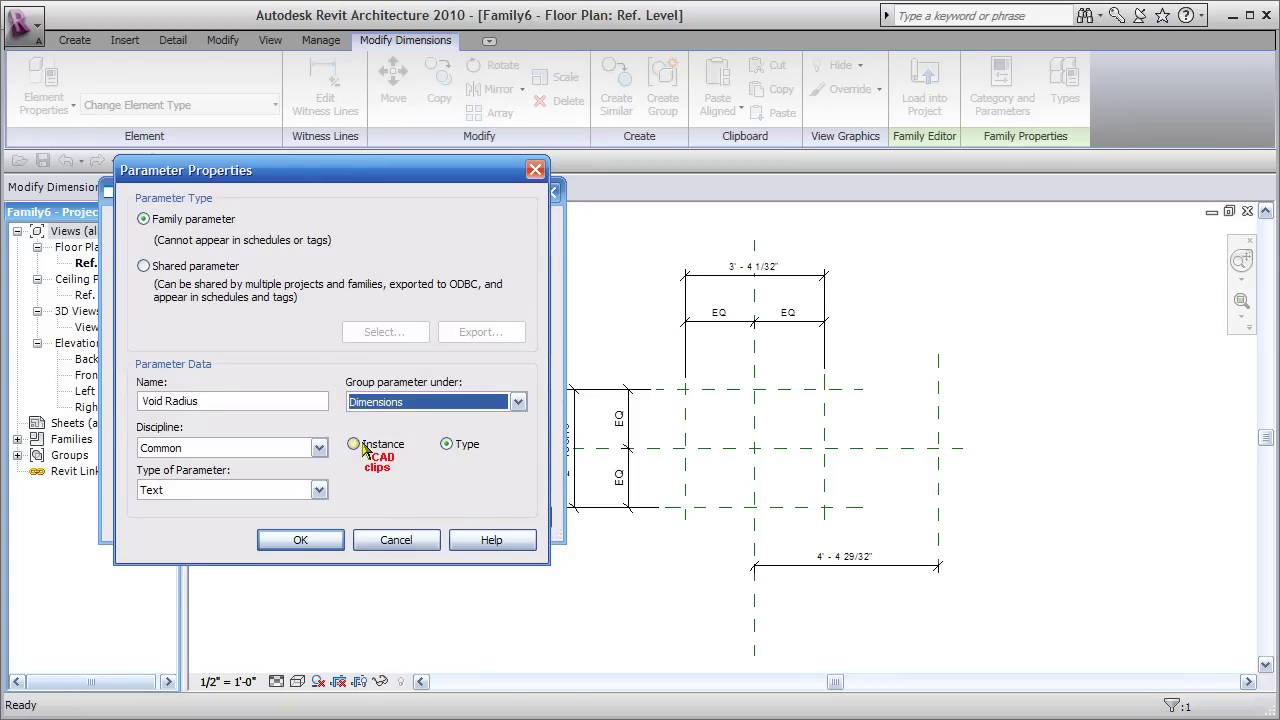
pyautogui.click(353, 444)
pyautogui.click(318, 490)
pyautogui.click(185, 556)
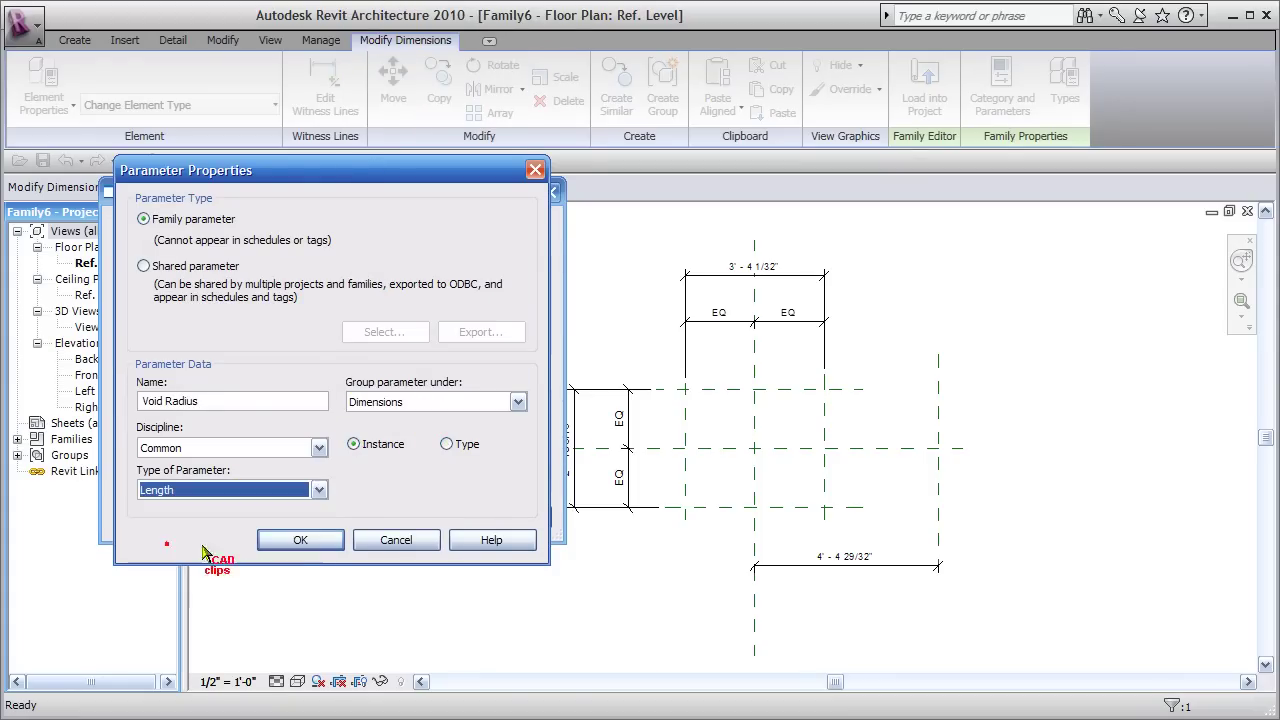
pyautogui.click(305, 541)
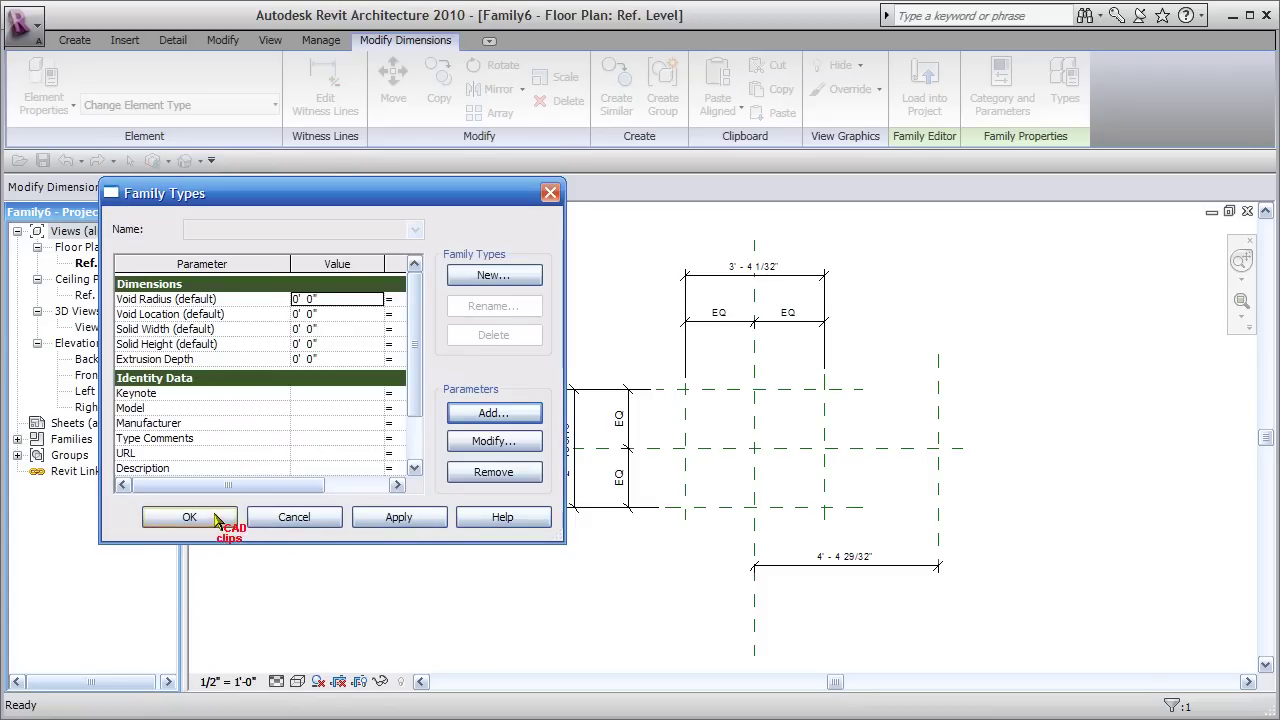
pyautogui.click(260, 522)
pyautogui.press('Escape')
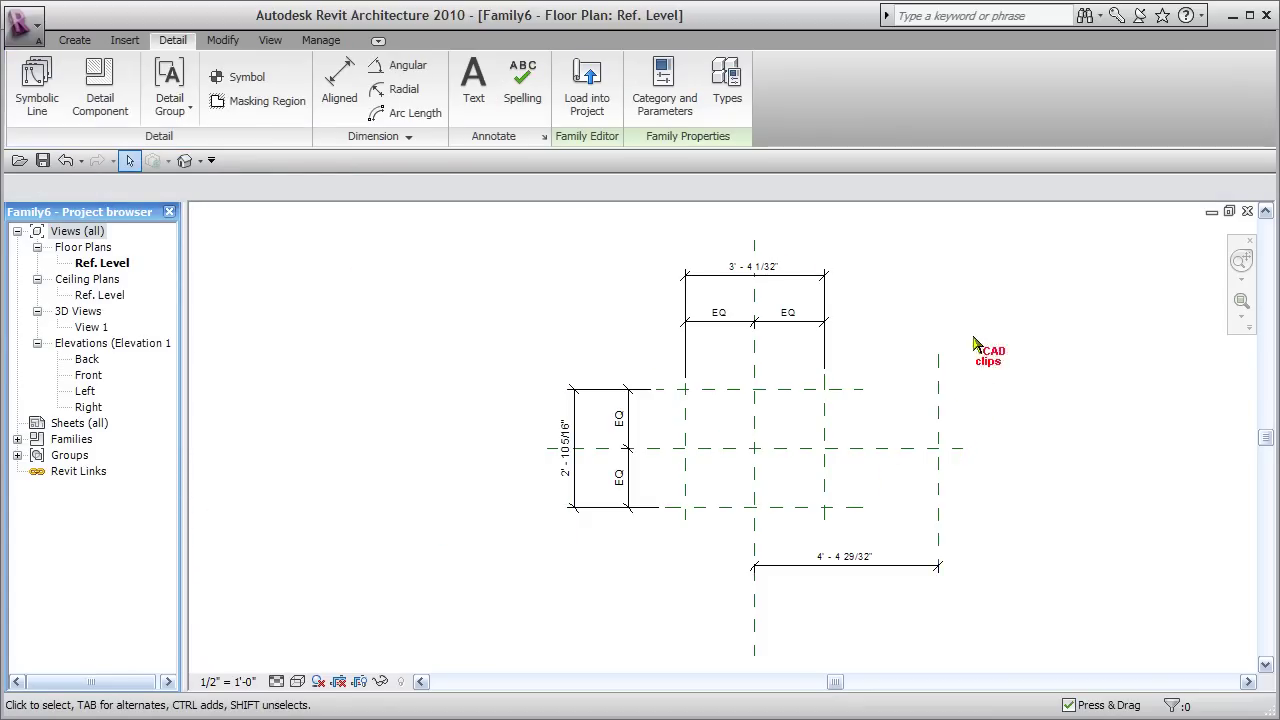
# Label the overall width dimension above the reference planes with the Solid Width parameter
pyautogui.click(698, 237)
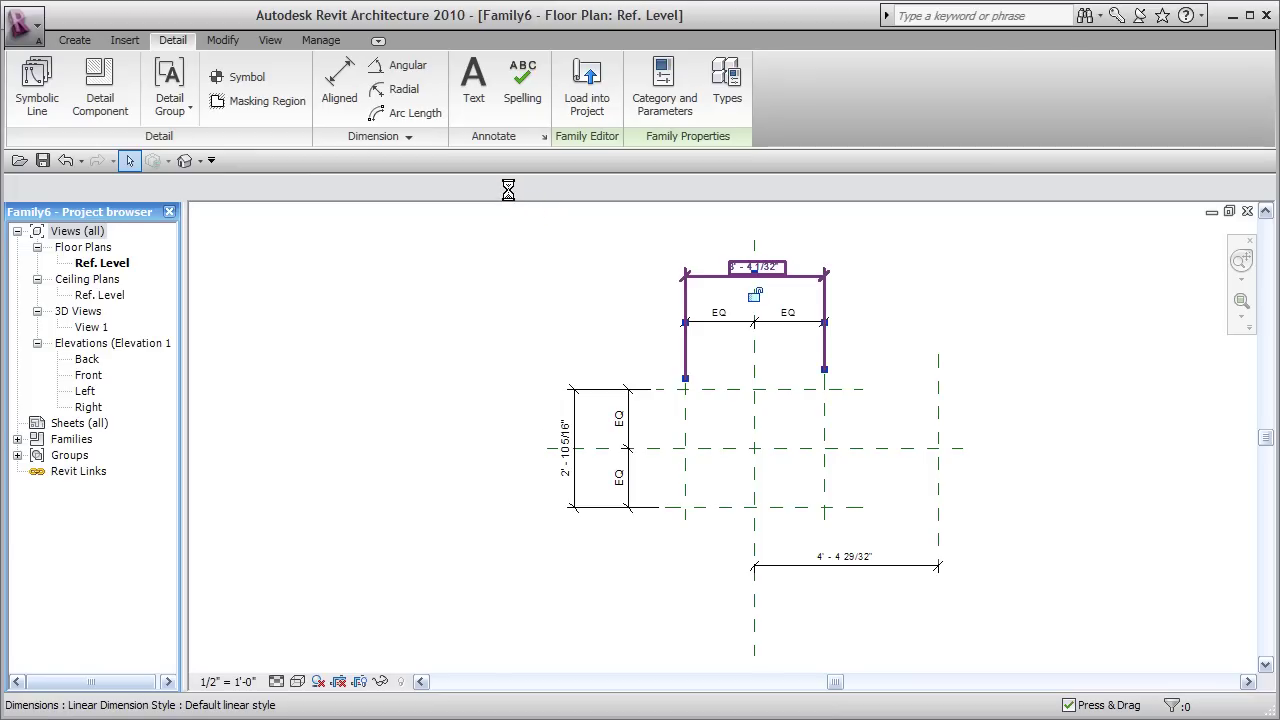
pyautogui.click(470, 188)
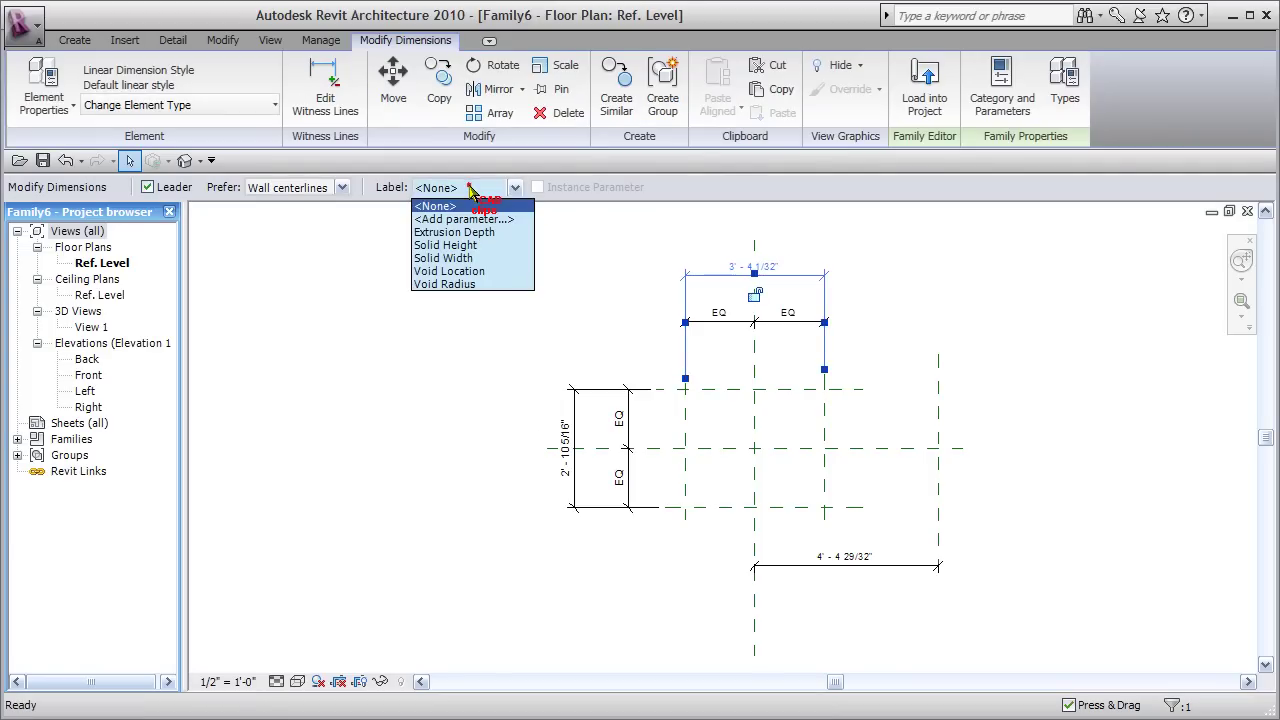
pyautogui.click(477, 258)
pyautogui.press('Escape')
# Label the overall vertical dimension beside the reference planes with the Solid Height parameter
pyautogui.click(572, 395)
pyautogui.click(451, 188)
pyautogui.press('Down')
pyautogui.press('Down')
pyautogui.press('Down')
pyautogui.click(470, 248)
pyautogui.press('Escape')
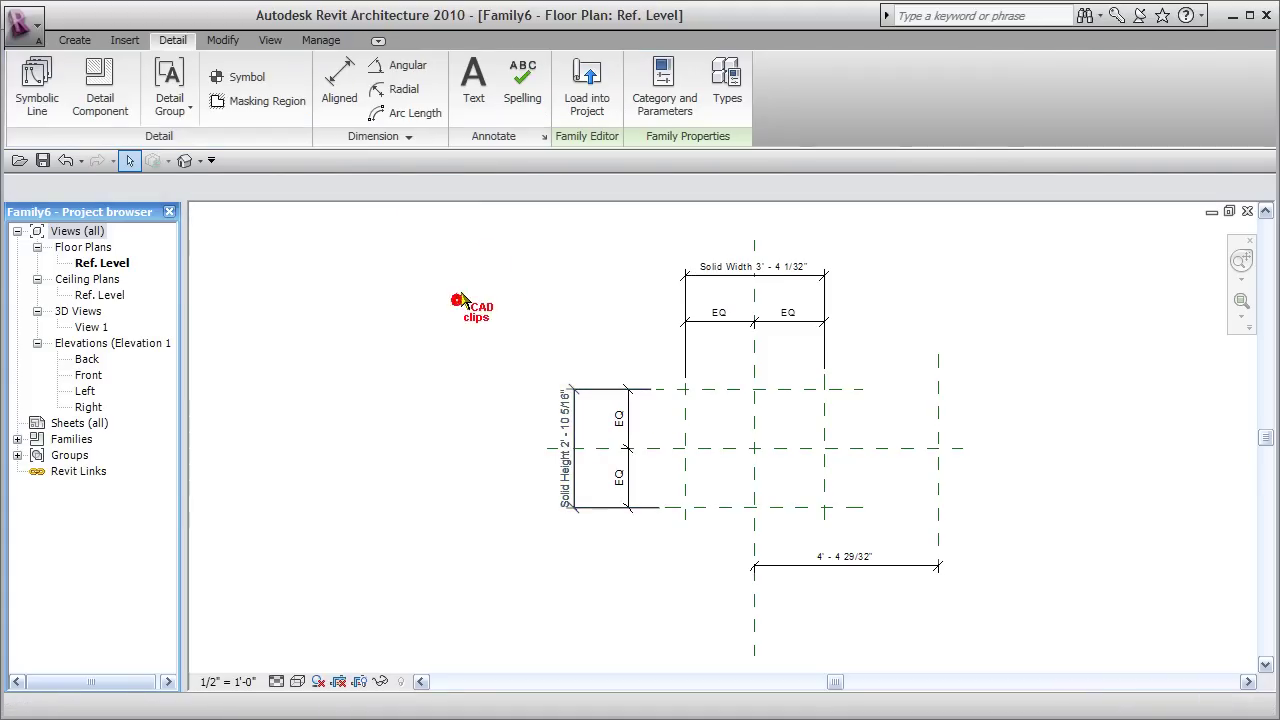
# Label the dimension from the vertical center plane to the far right reference plane with the Void Location parameter
pyautogui.click(849, 568)
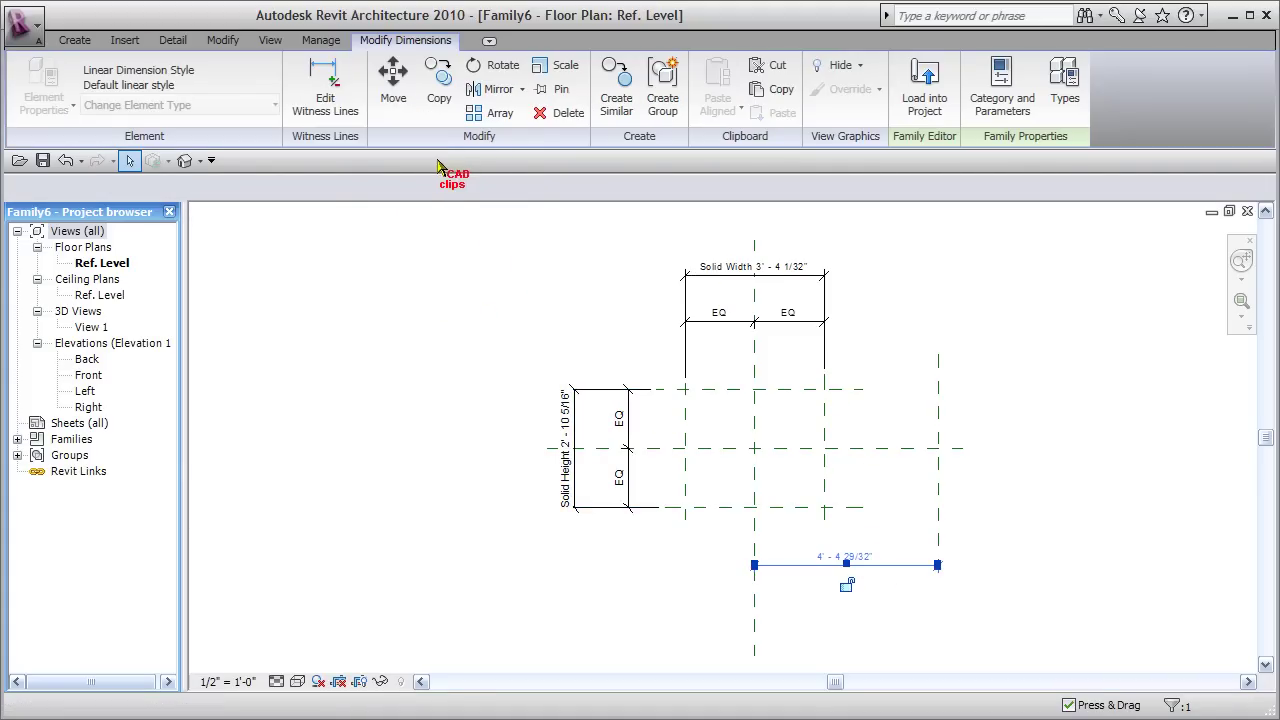
pyautogui.click(447, 187)
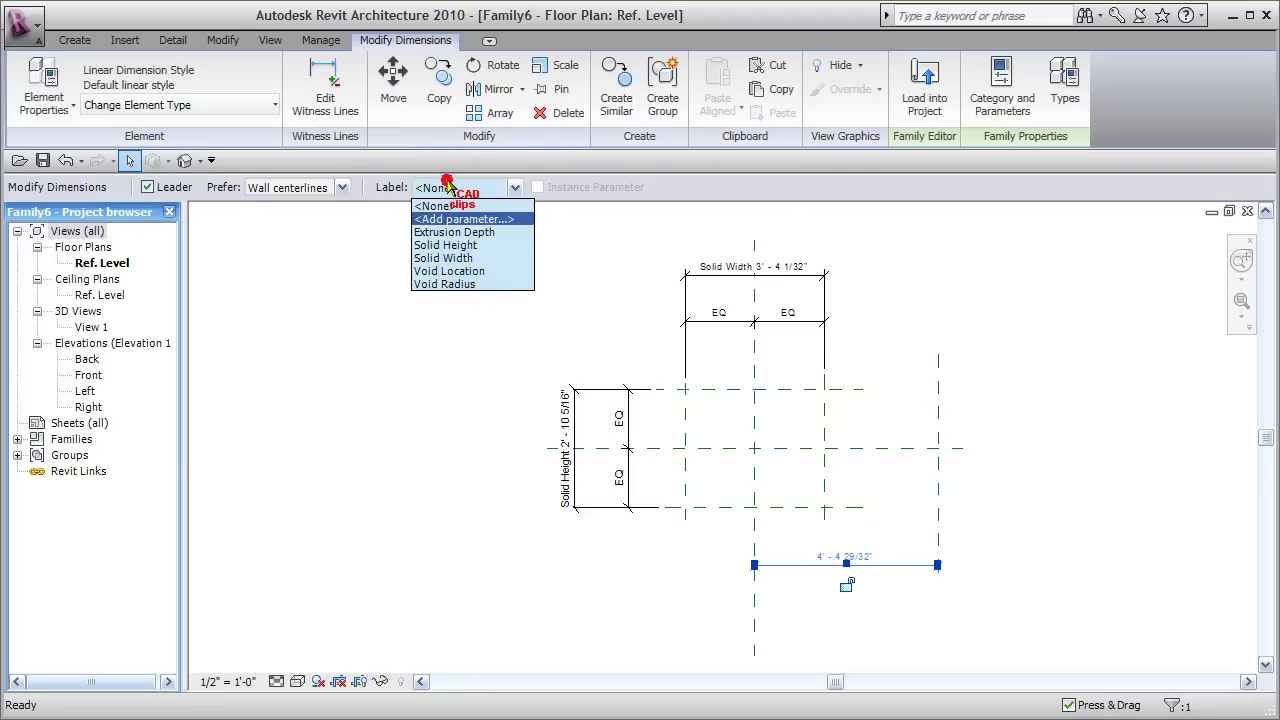
pyautogui.click(449, 271)
pyautogui.press('Escape')
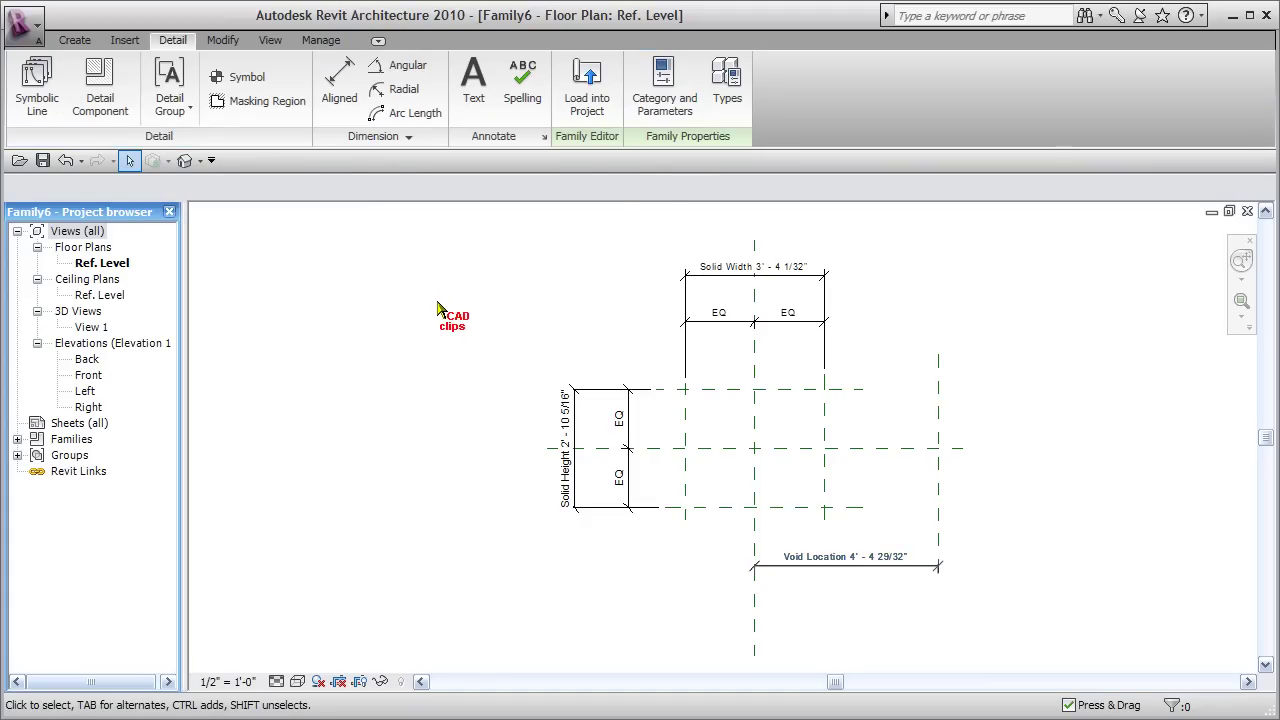
# Set the family's Void Radius parameter to 0' 6" and its Extrusion Depth parameter to 2' 0"
pyautogui.click(733, 100)
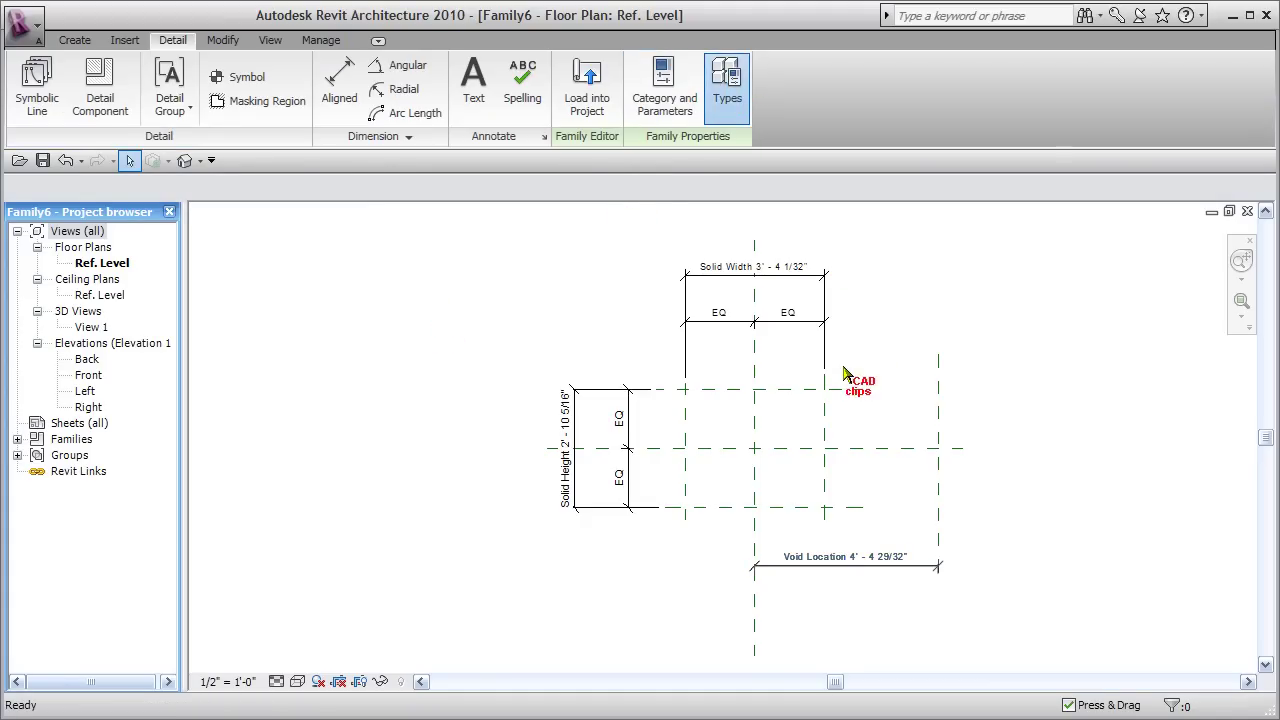
pyautogui.click(323, 359)
pyautogui.click(345, 284)
pyautogui.click(345, 284)
pyautogui.click(332, 298)
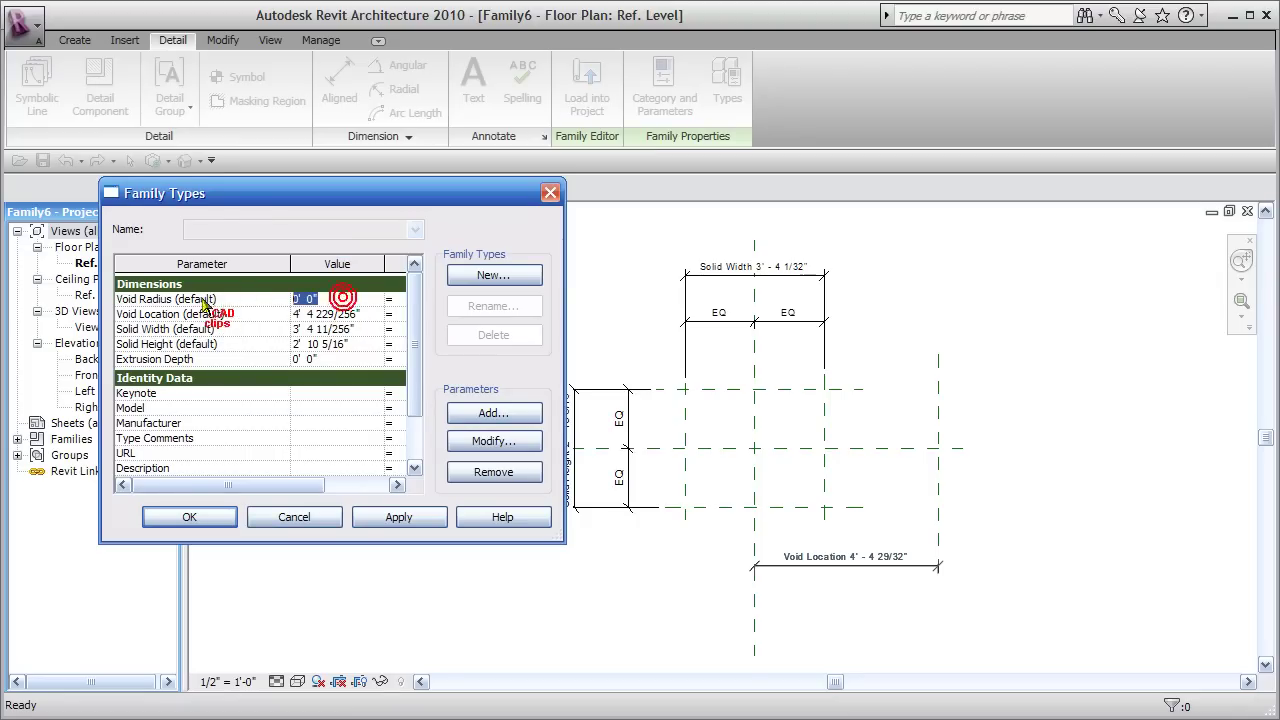
pyautogui.write('6')
pyautogui.press('Tab')
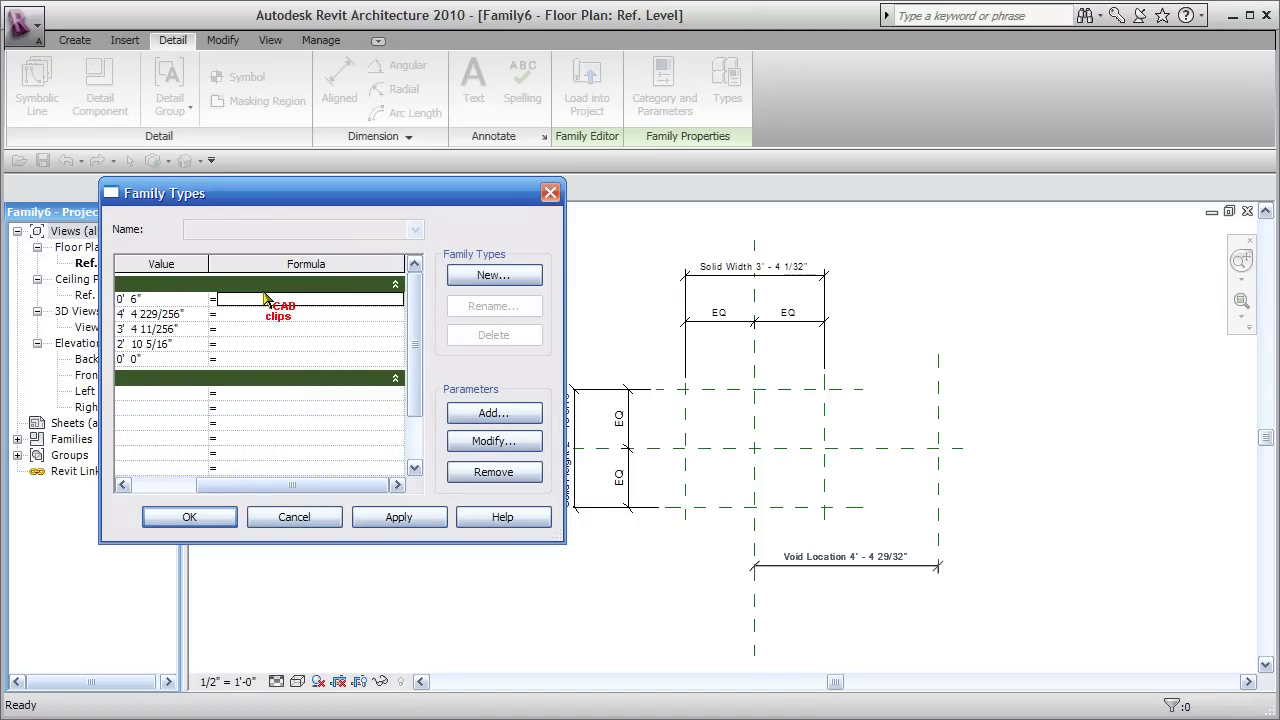
pyautogui.moveTo(229, 486); pyautogui.dragTo(166, 487)
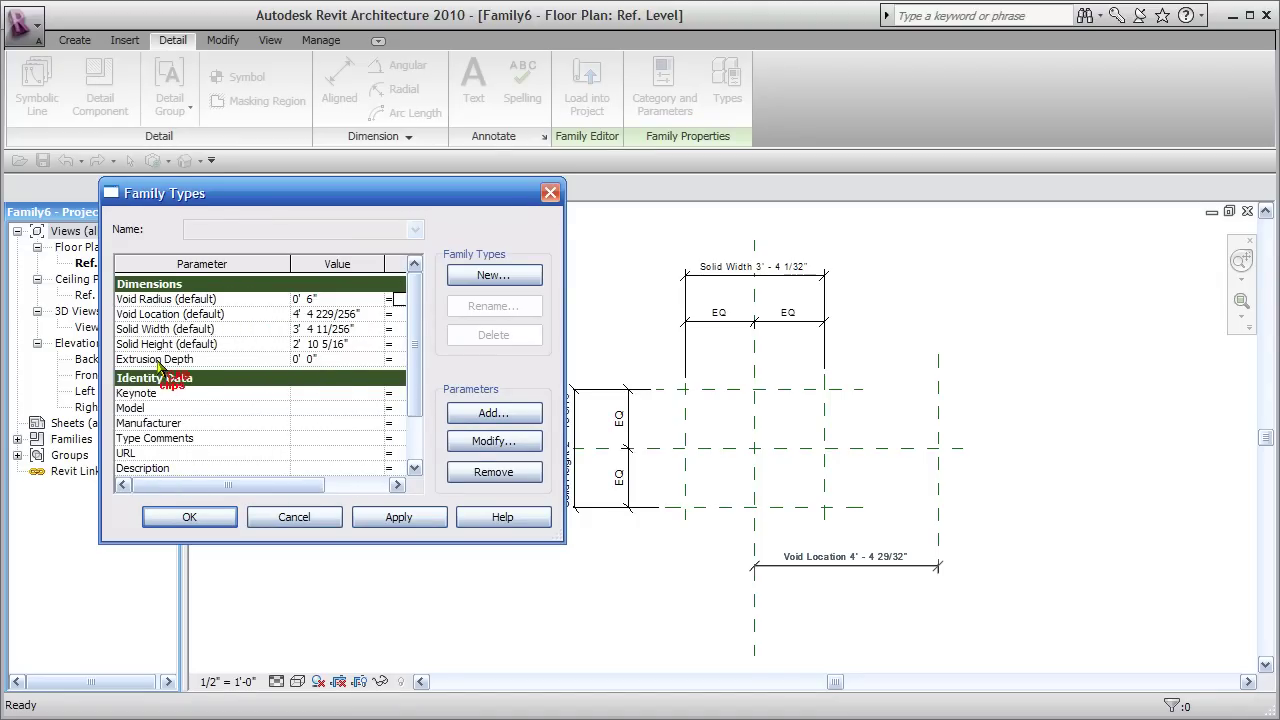
pyautogui.click(220, 363)
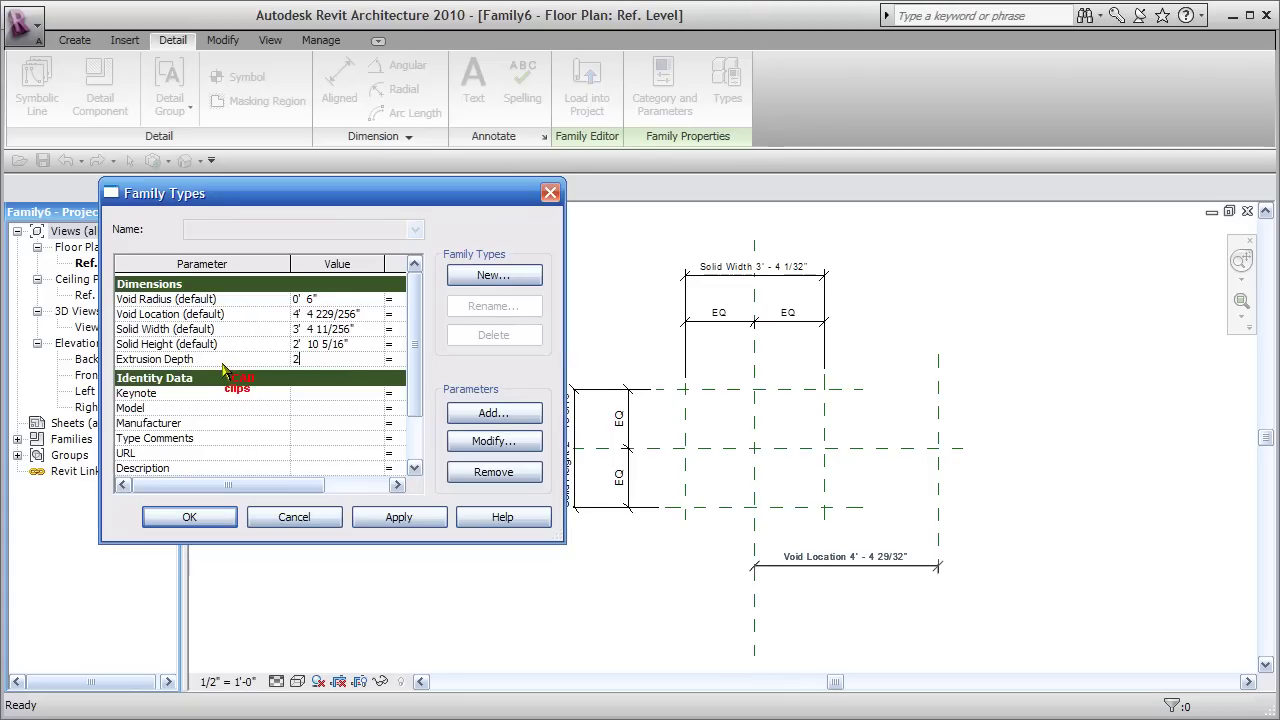
pyautogui.moveTo(488, 193); pyautogui.dragTo(435, 197)
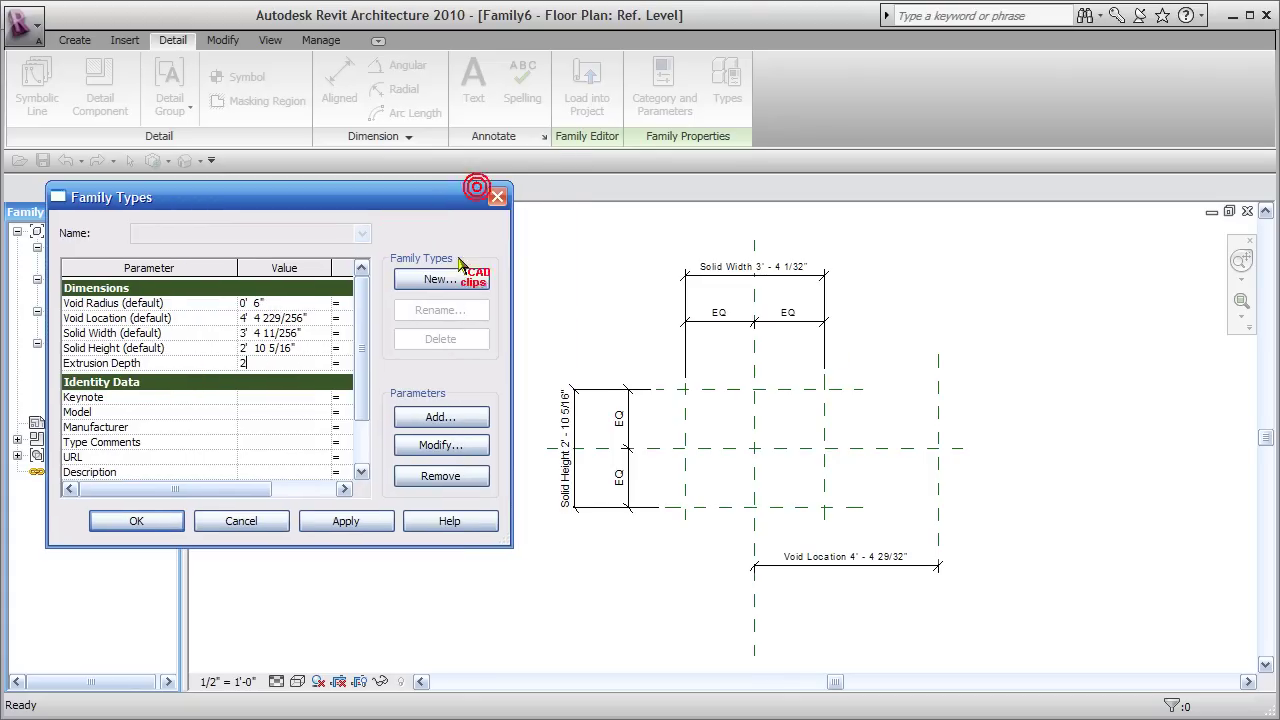
# Set Void Location to 3' 0", Solid Width to 2' 0" and Solid Height to 2' 0", and apply the family values
pyautogui.doubleClick(319, 318)
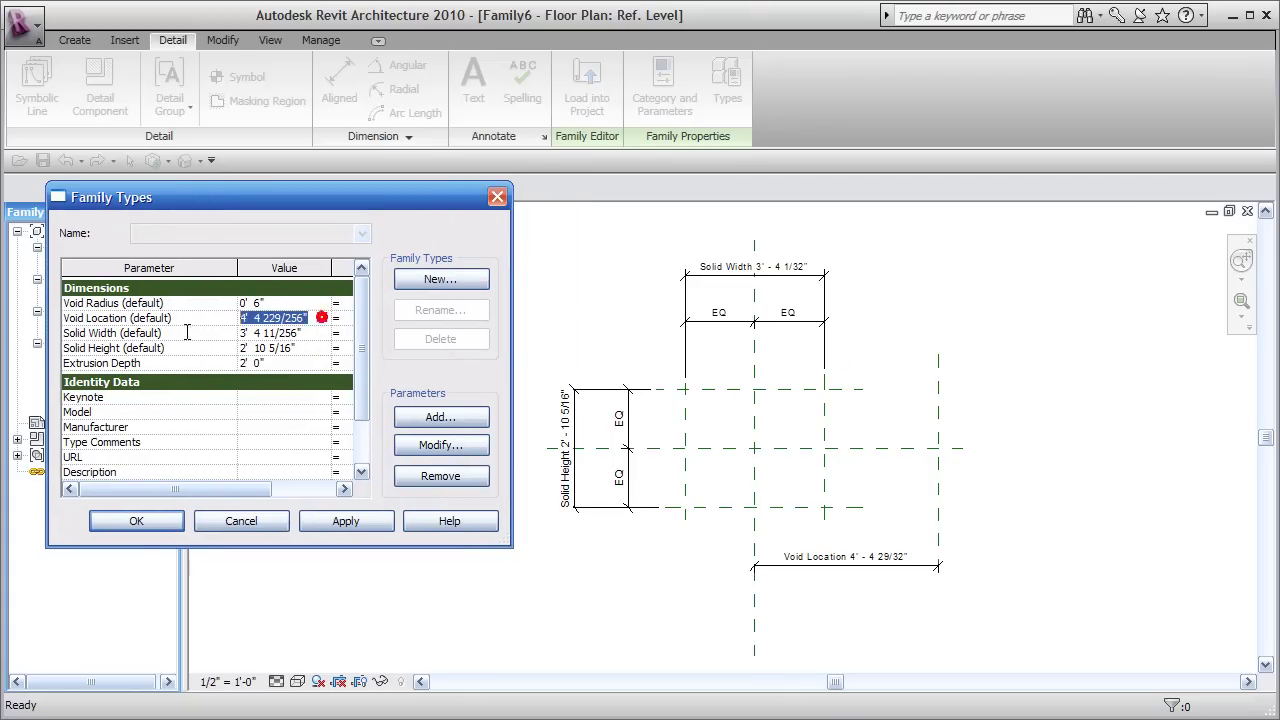
pyautogui.write('3')
pyautogui.doubleClick(290, 333)
pyautogui.write("2'  0")
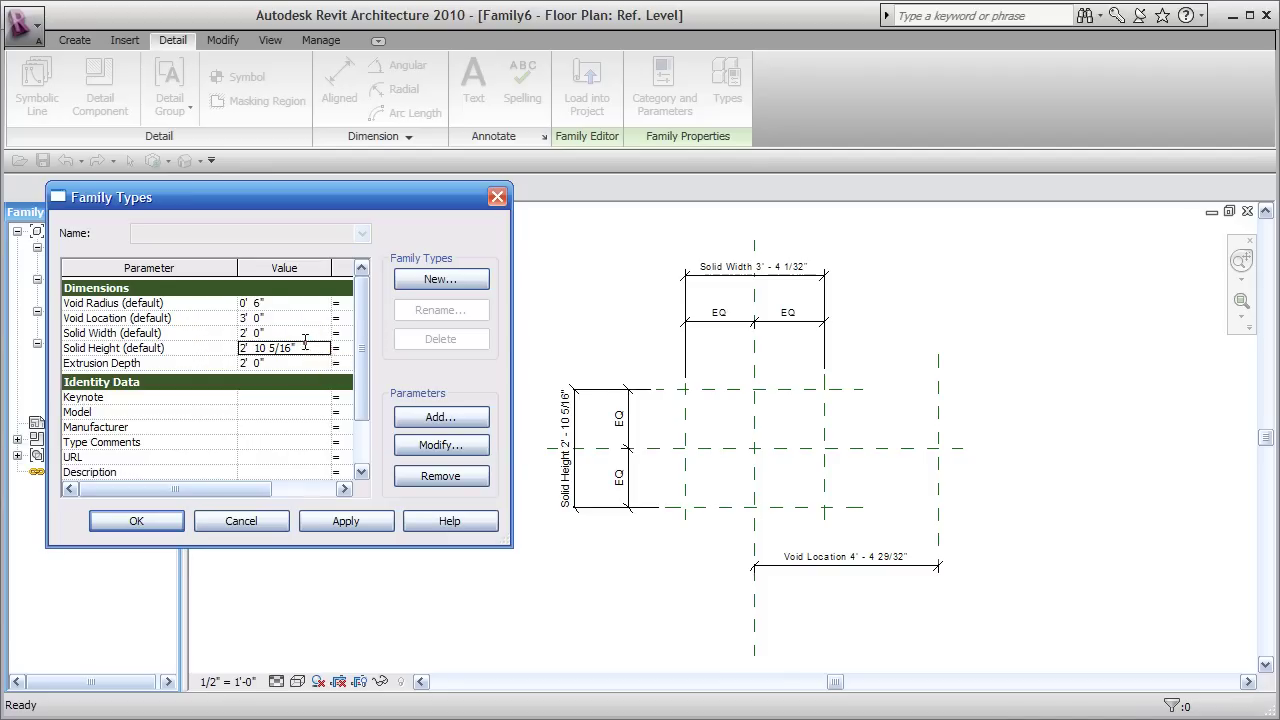
pyautogui.doubleClick(305, 345)
pyautogui.write('2')
pyautogui.click(345, 521)
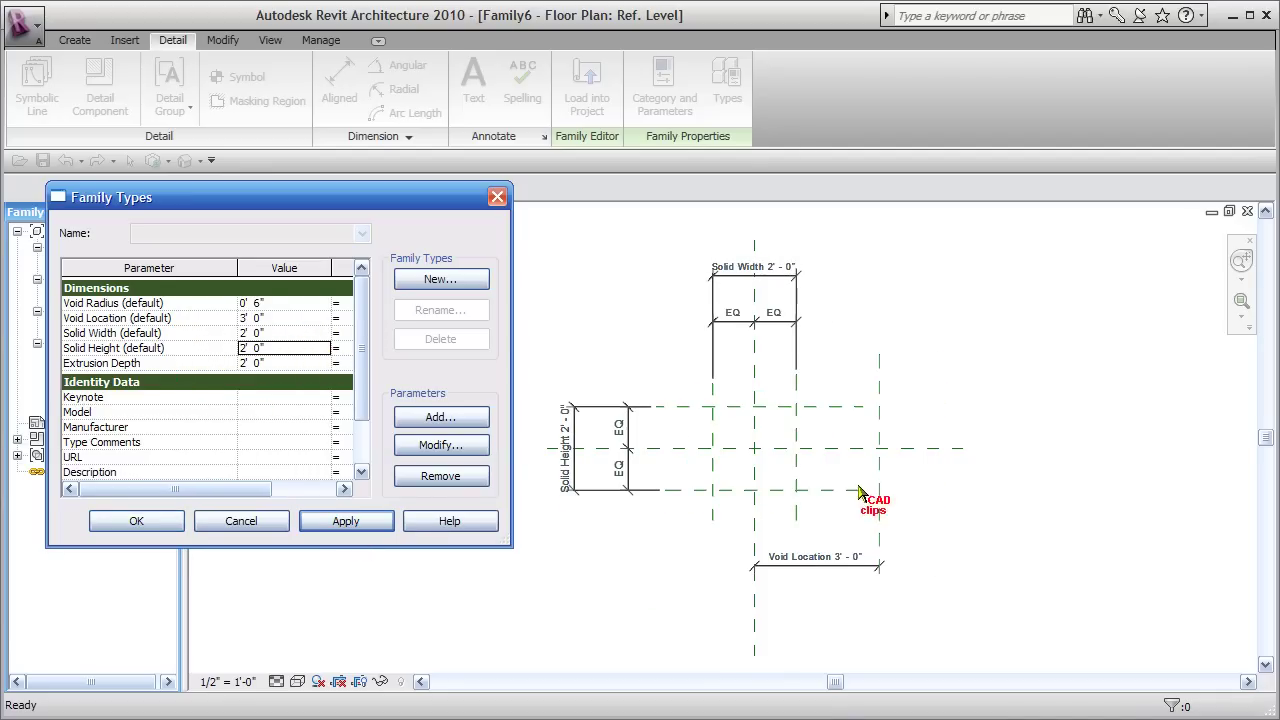
pyautogui.click(241, 524)
# Start a solid extrusion and sketch a 2' by 2' rectangle between opposite intersections of the Solid Width and Solid Height reference planes
pyautogui.moveTo(974, 342); pyautogui.dragTo(1025, 350, button='middle')
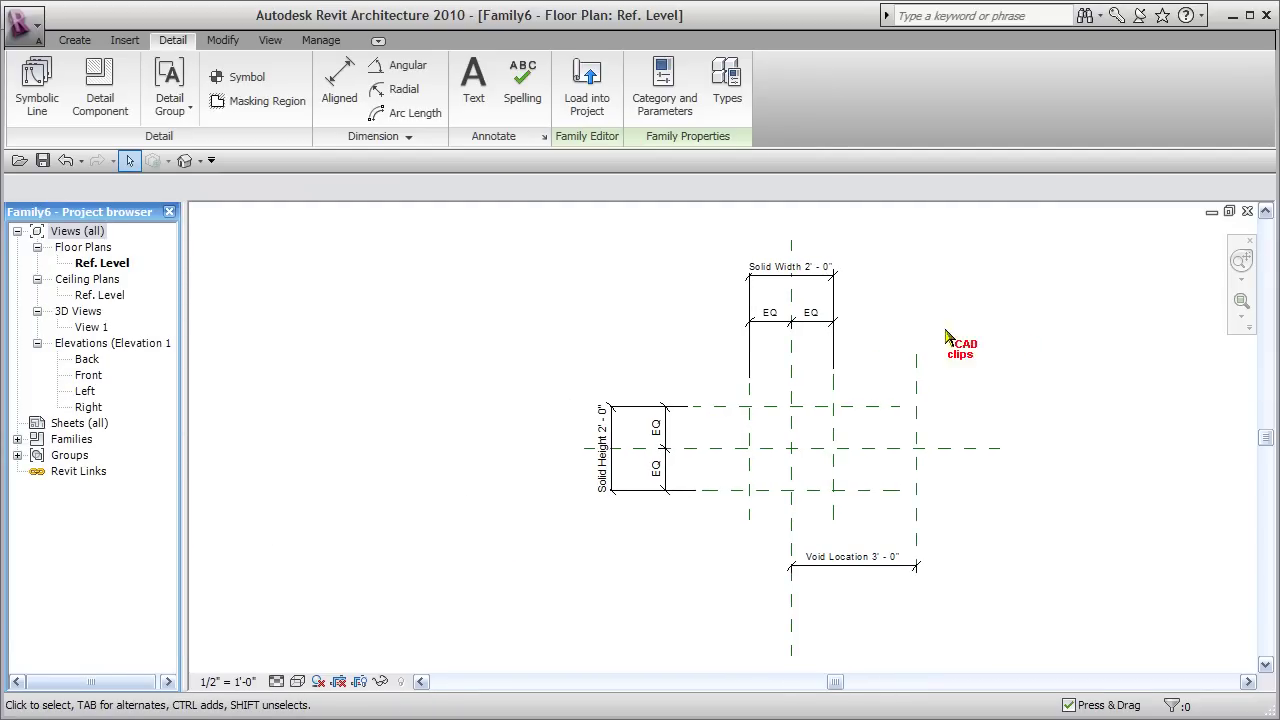
pyautogui.click(74, 40)
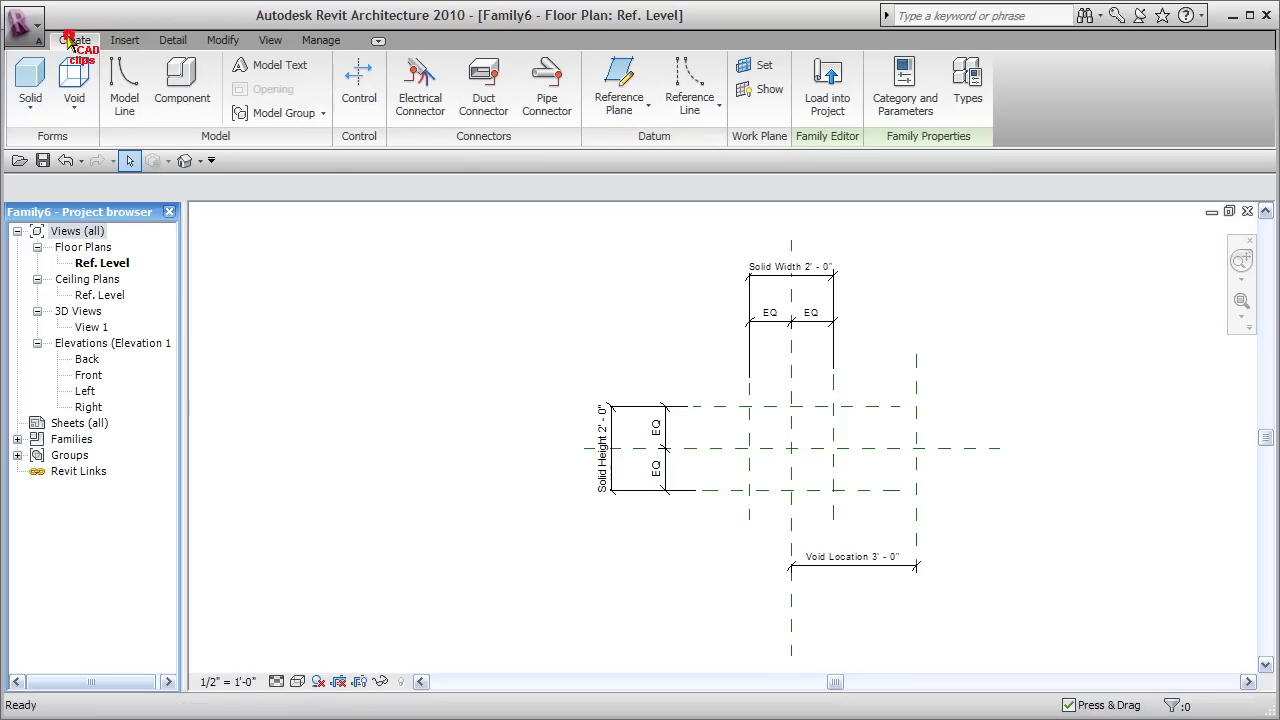
pyautogui.click(30, 85)
pyautogui.click(75, 150)
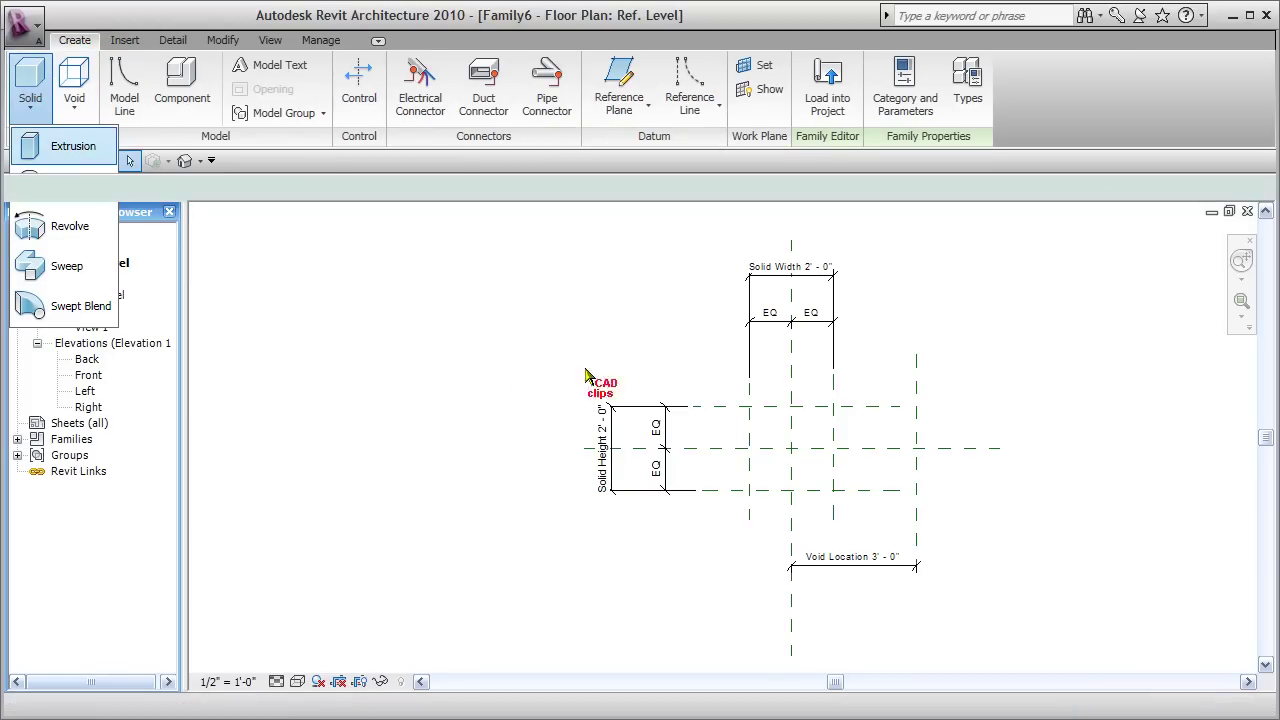
pyautogui.click(93, 67)
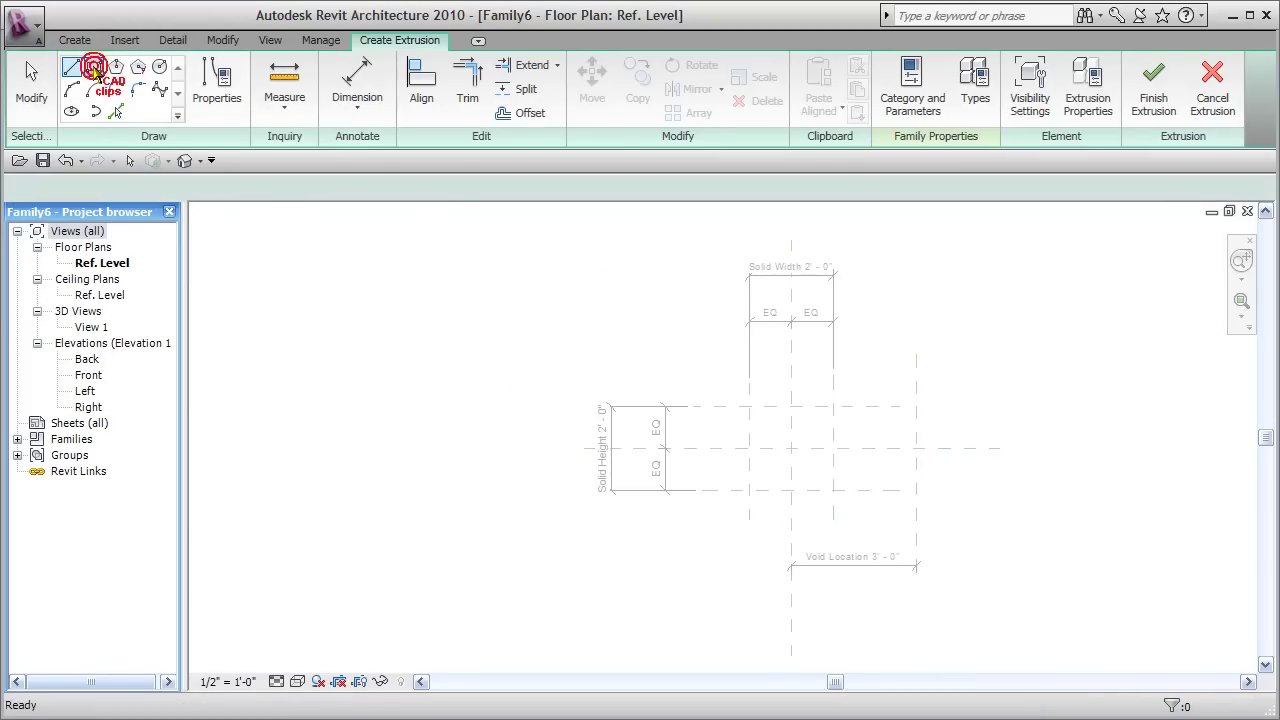
pyautogui.click(749, 490)
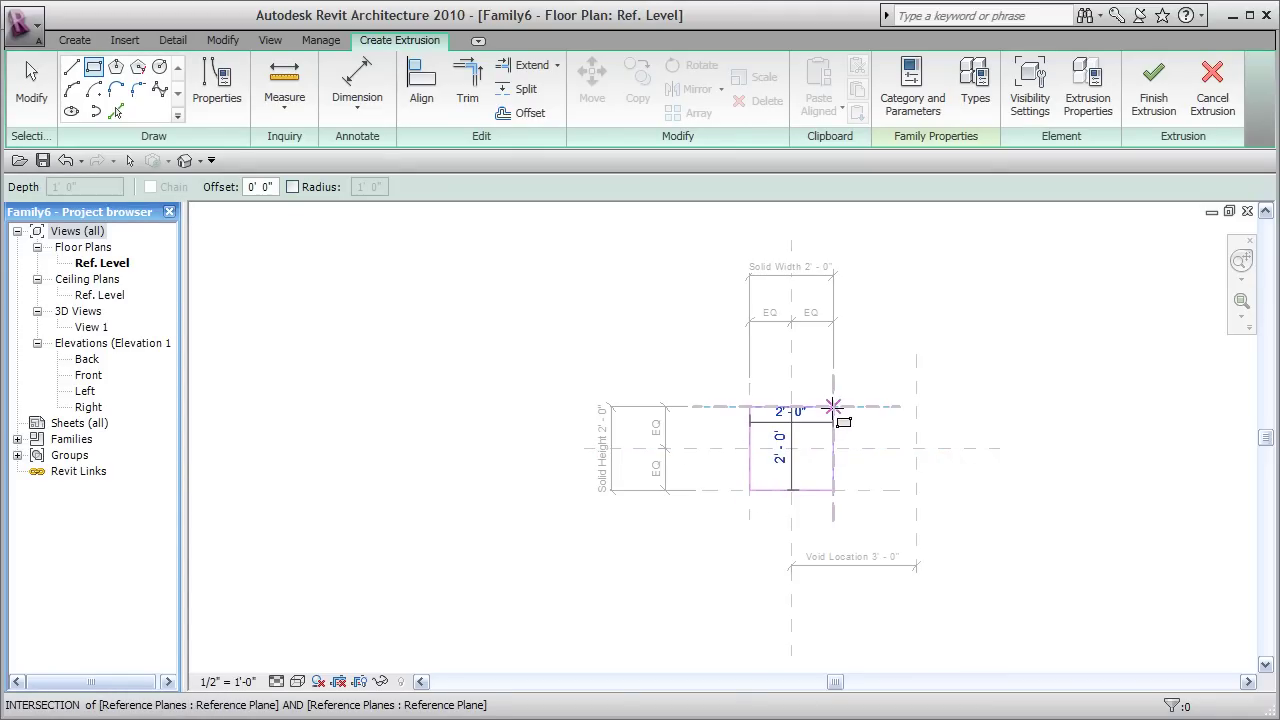
pyautogui.click(833, 407)
# Lock the sides of the sketched rectangle to their surrounding reference planes
pyautogui.click(826, 376)
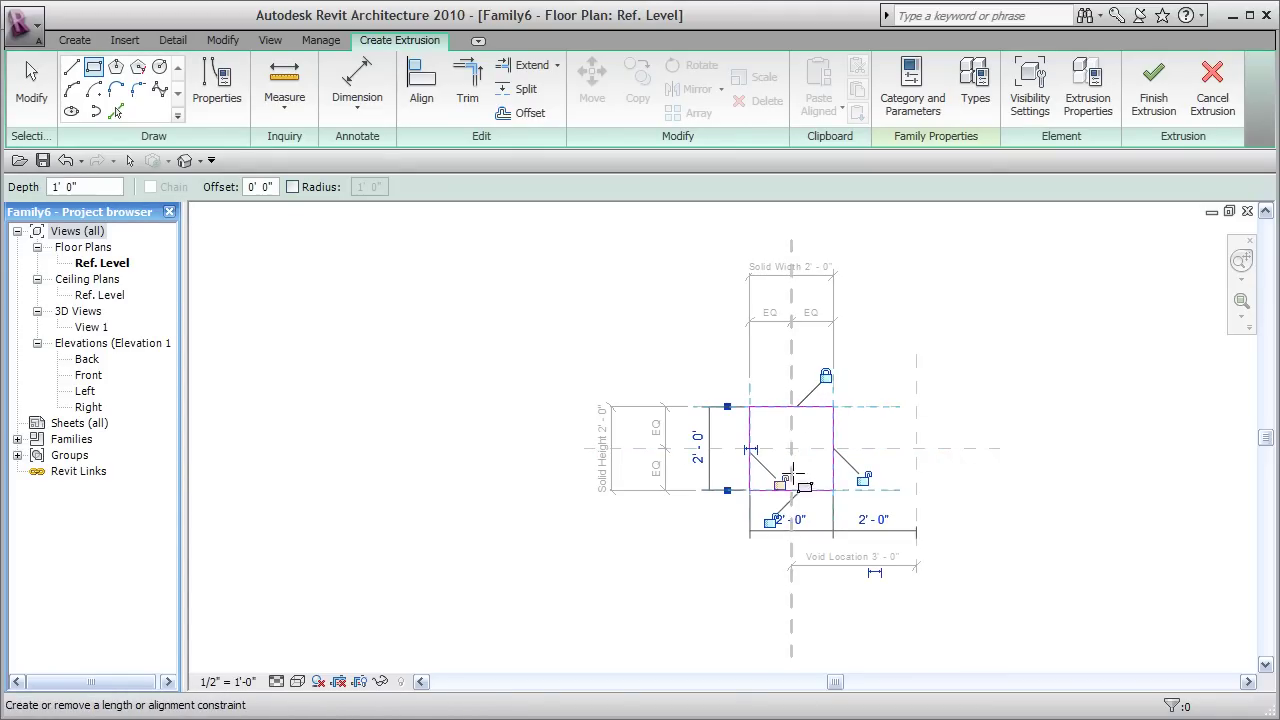
pyautogui.click(783, 483)
pyautogui.click(771, 521)
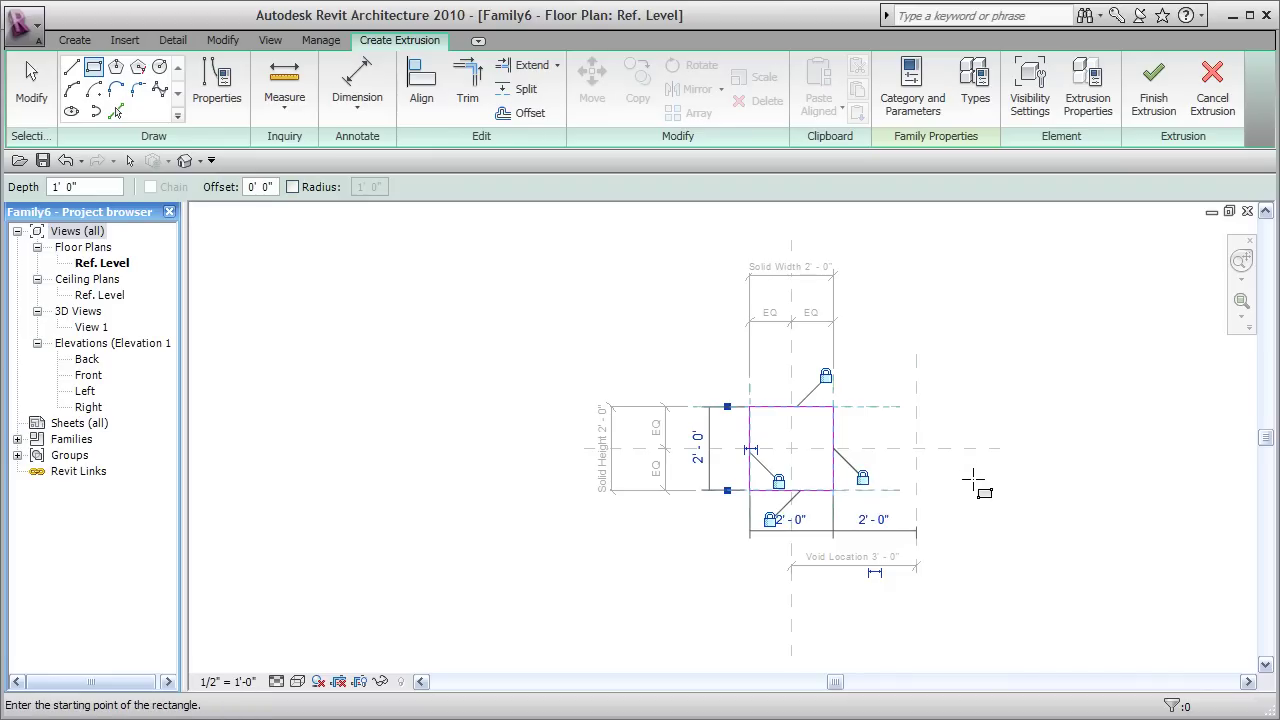
# Associate the solid's Extrusion End with the Extrusion Depth parameter and finish the solid extrusion
pyautogui.click(1088, 88)
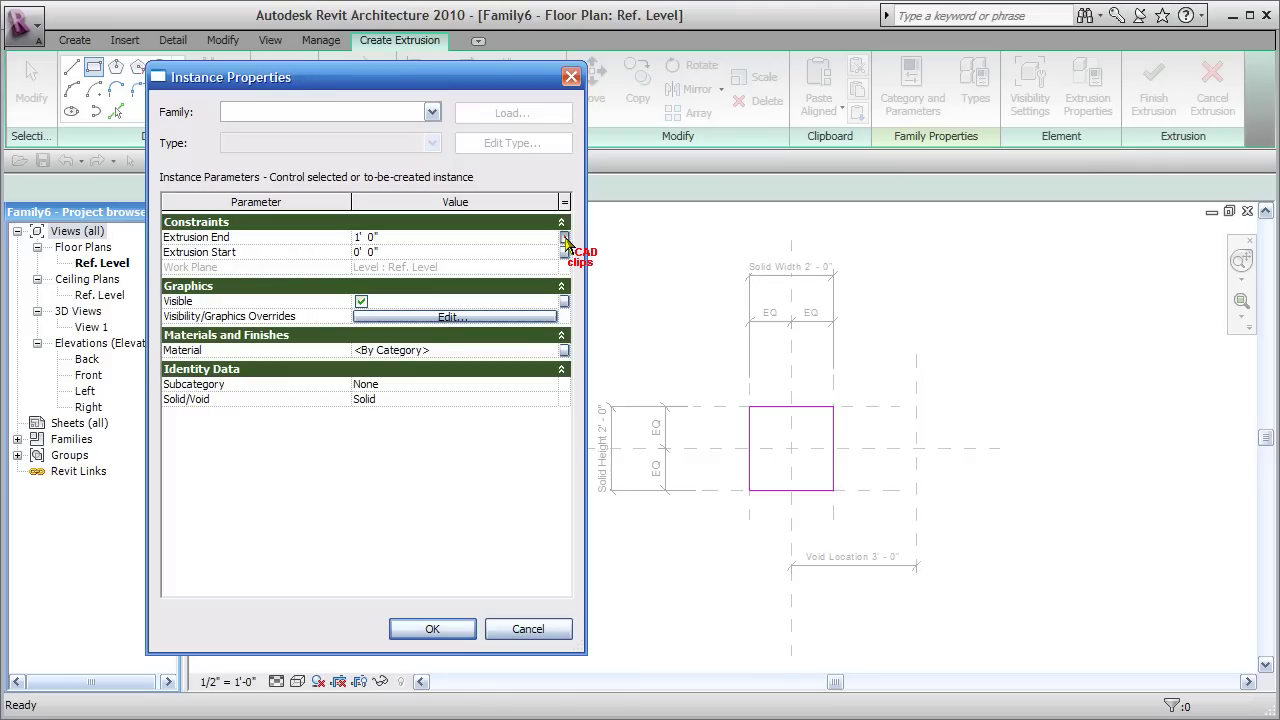
pyautogui.click(565, 240)
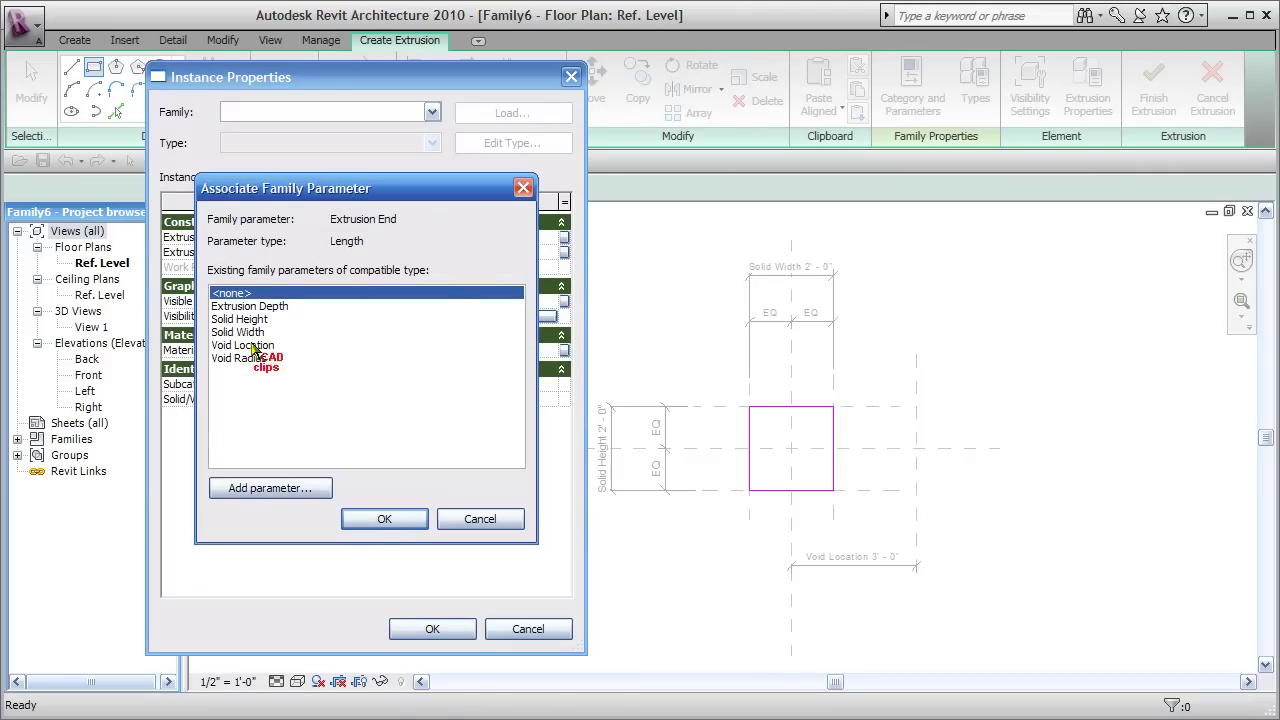
pyautogui.click(255, 306)
pyautogui.click(384, 519)
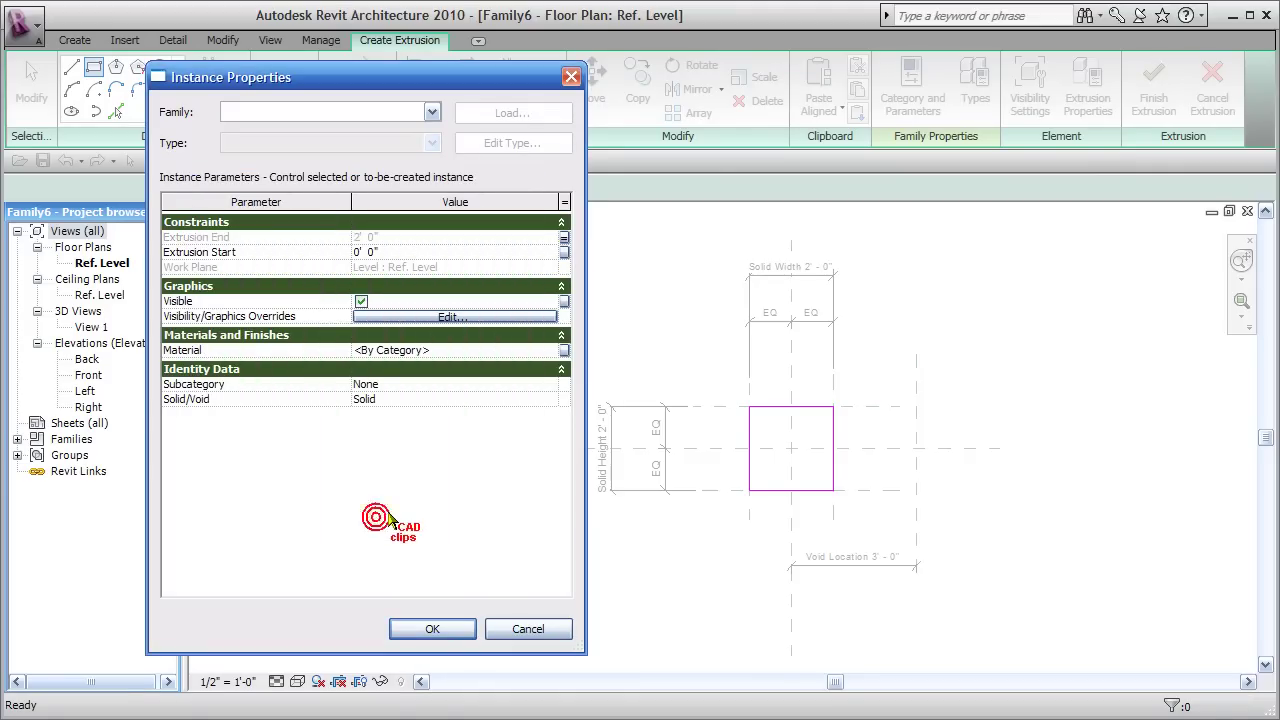
pyautogui.click(432, 629)
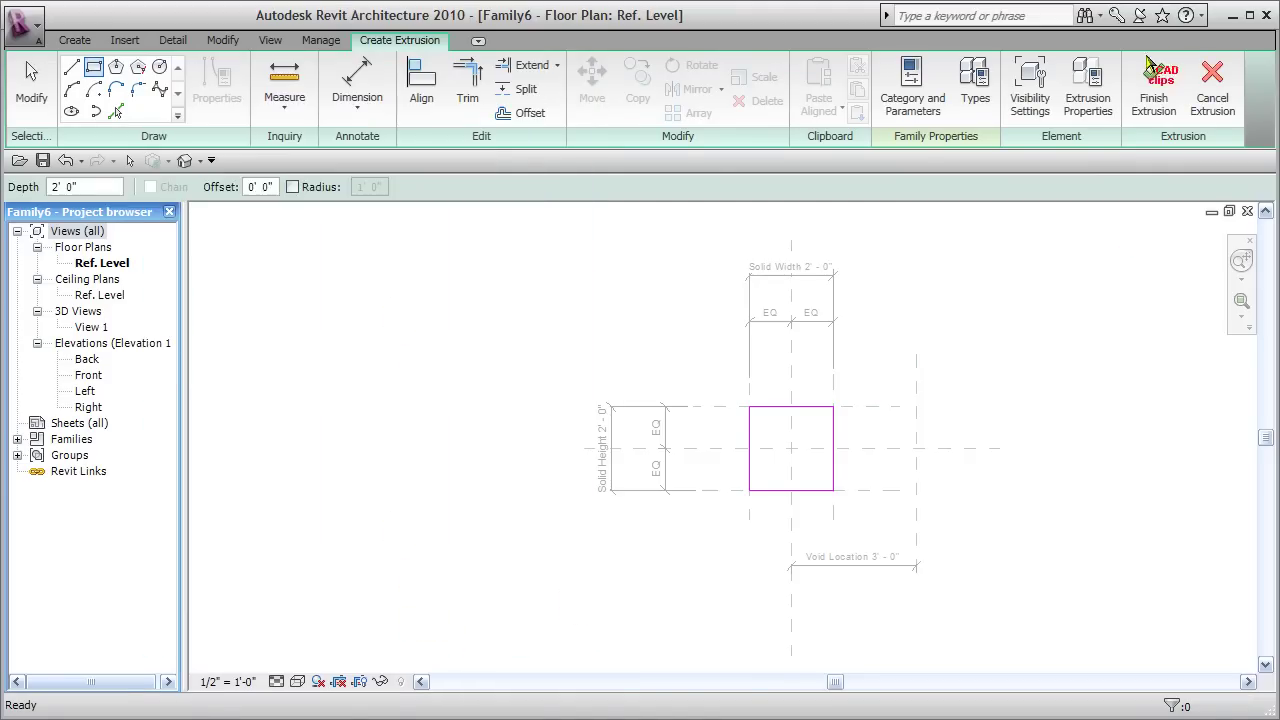
pyautogui.click(1153, 85)
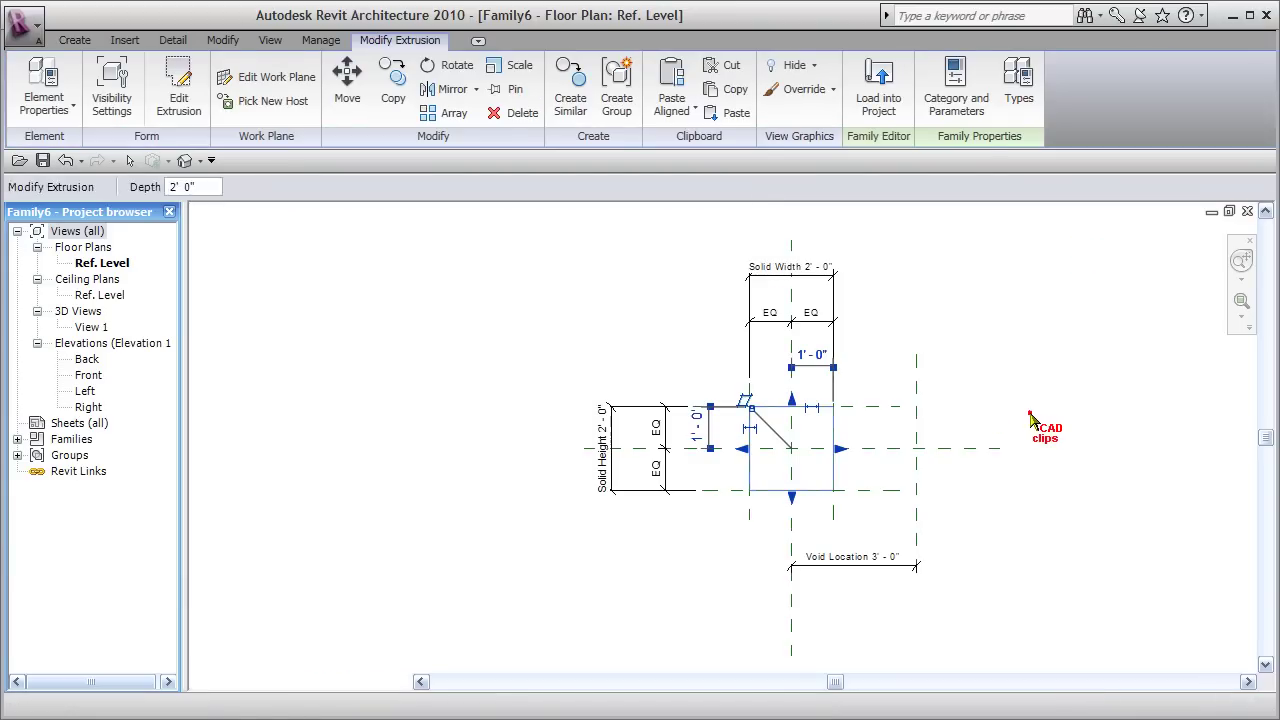
pyautogui.click(976, 408)
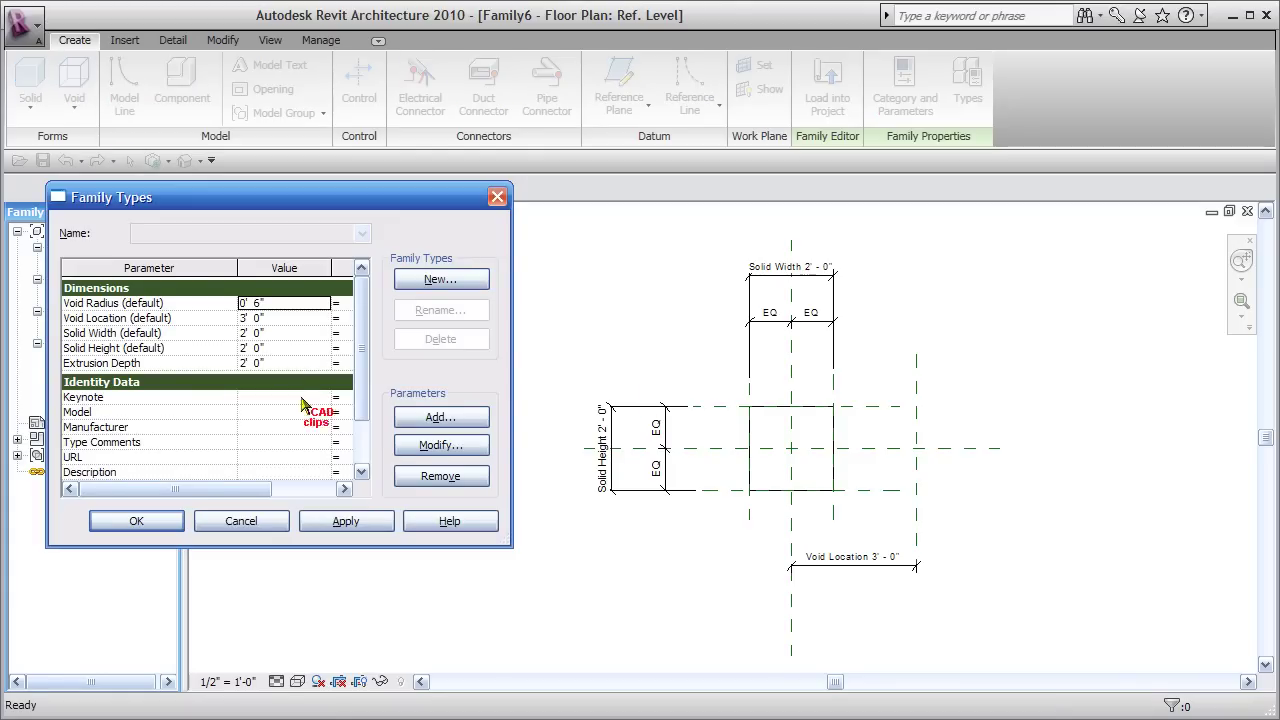
pyautogui.click(155, 528)
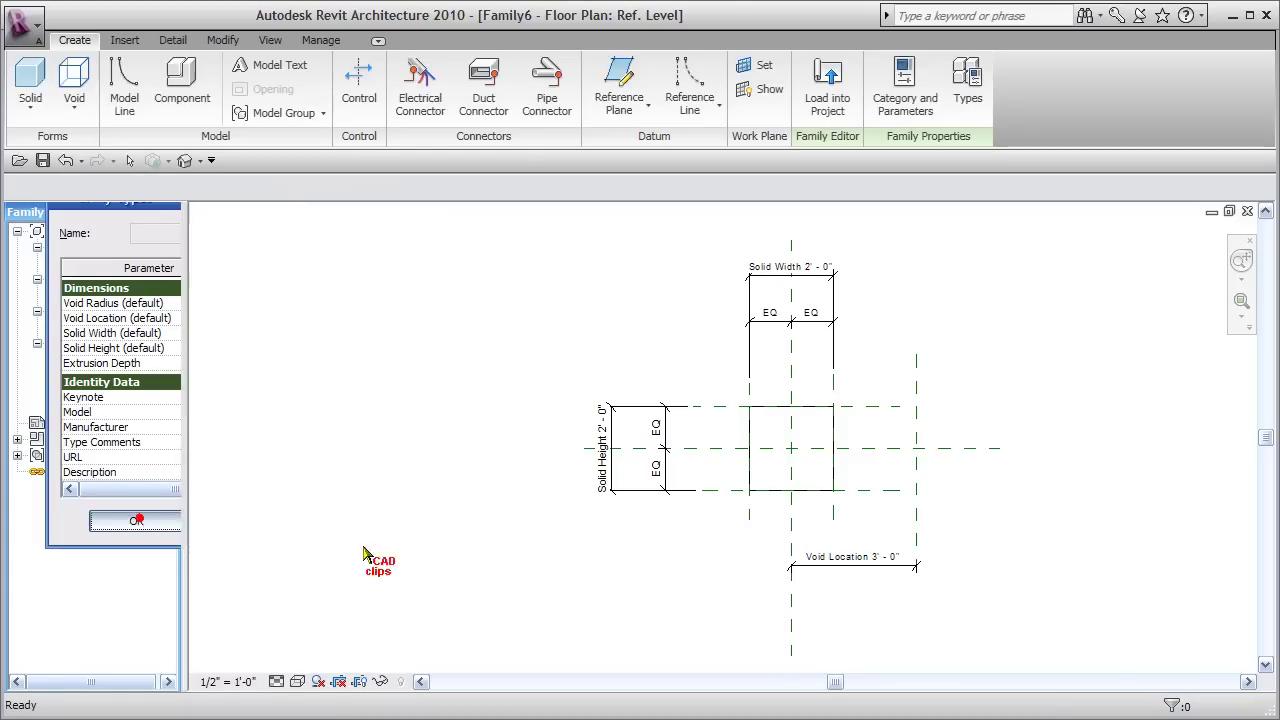
pyautogui.moveTo(972, 307); pyautogui.dragTo(1017, 309, button='middle')
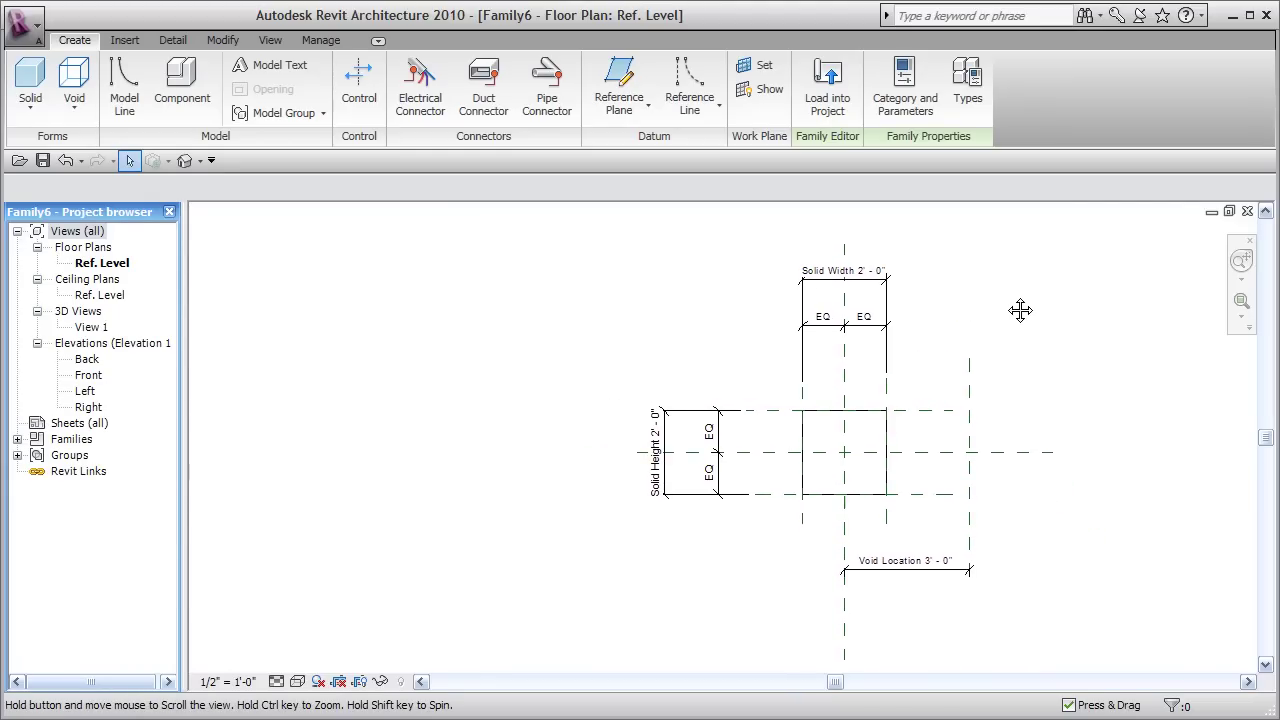
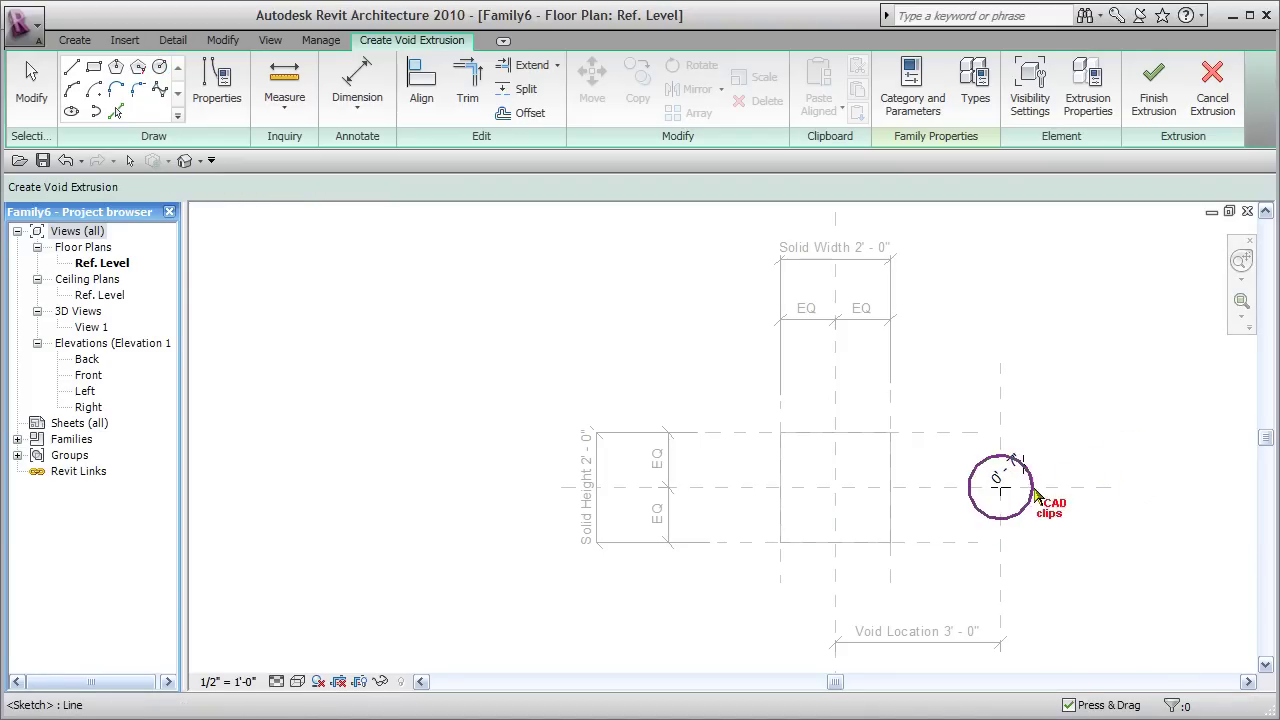
# Label the radial dimension of the void's circle with the Void Radius parameter
pyautogui.click(170, 40)
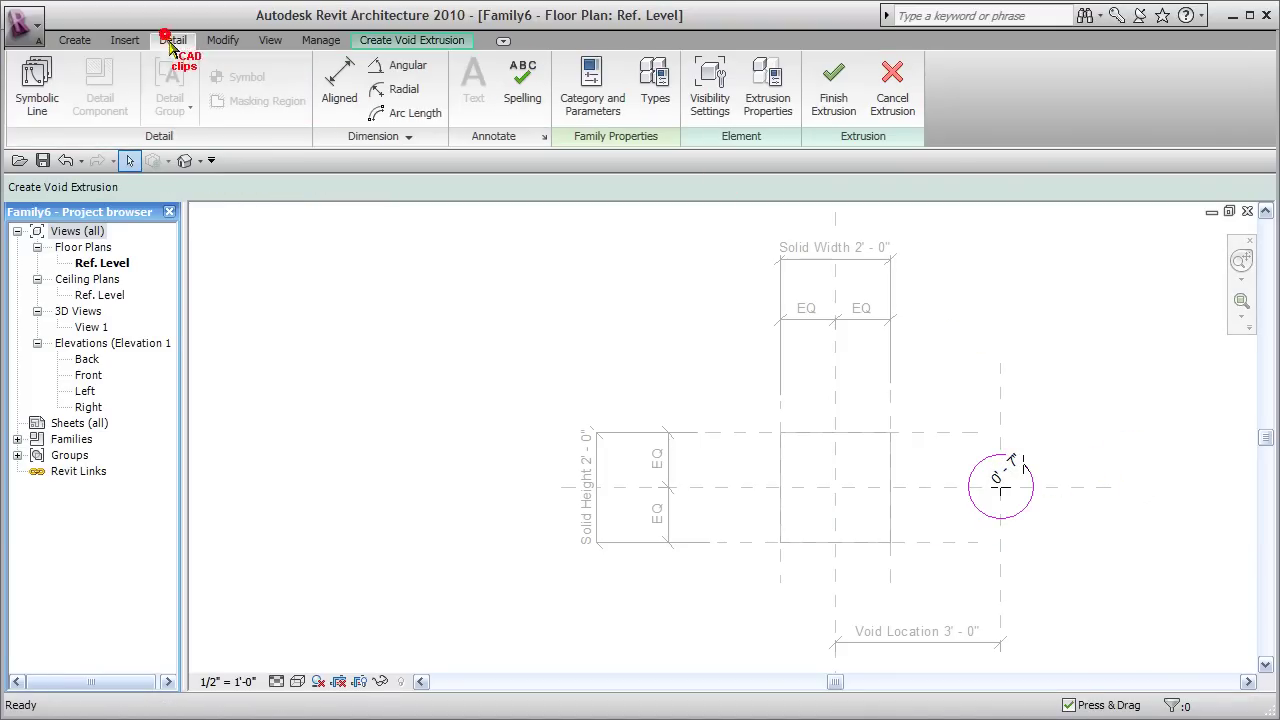
pyautogui.click(1018, 483)
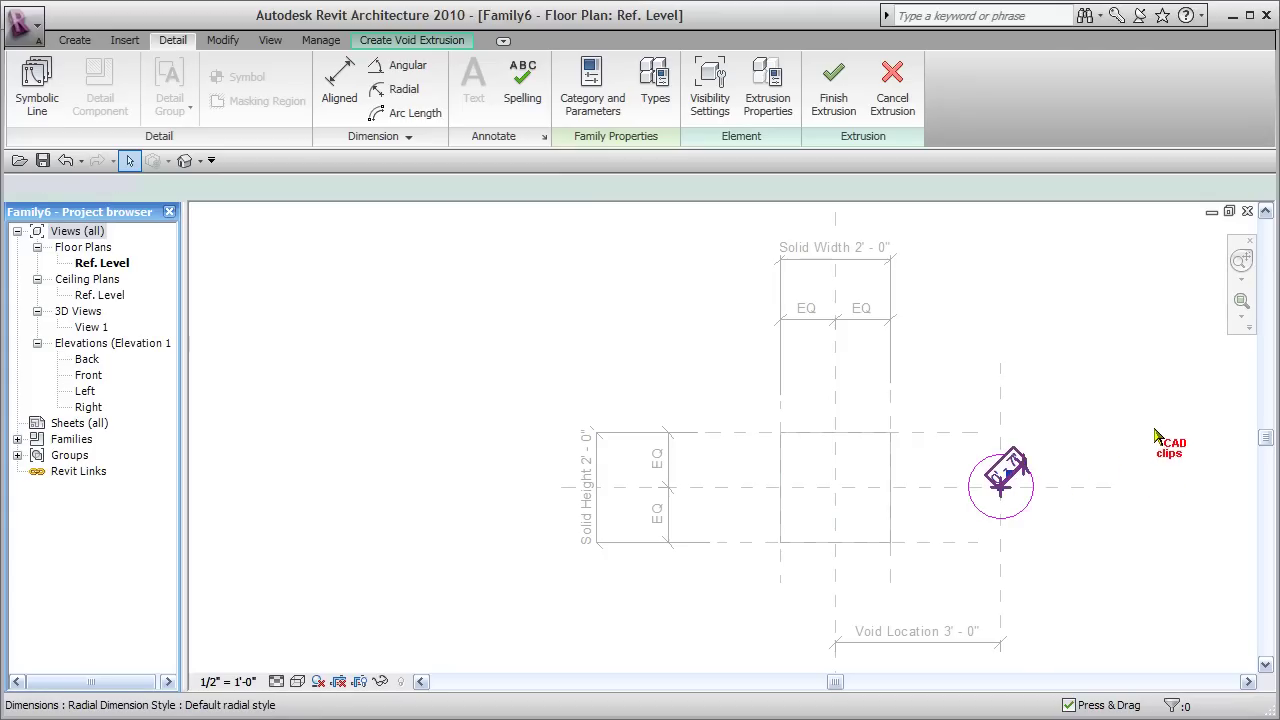
pyautogui.click(440, 187)
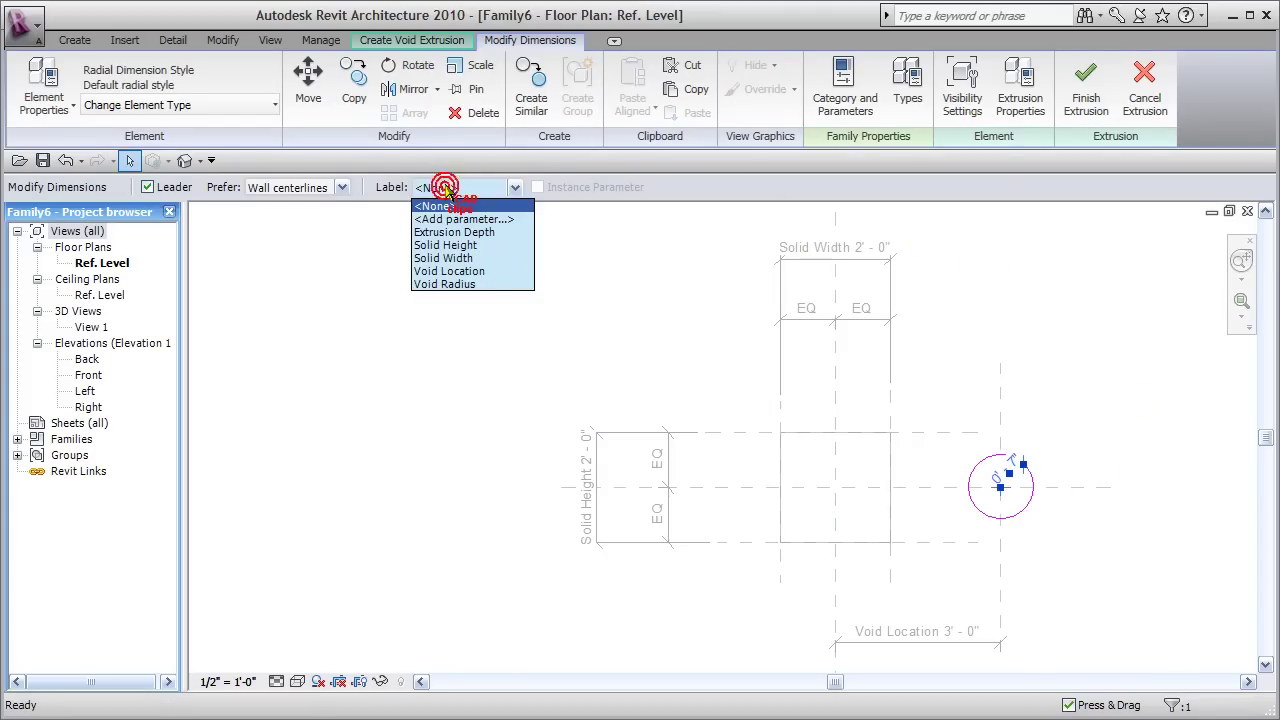
pyautogui.click(477, 285)
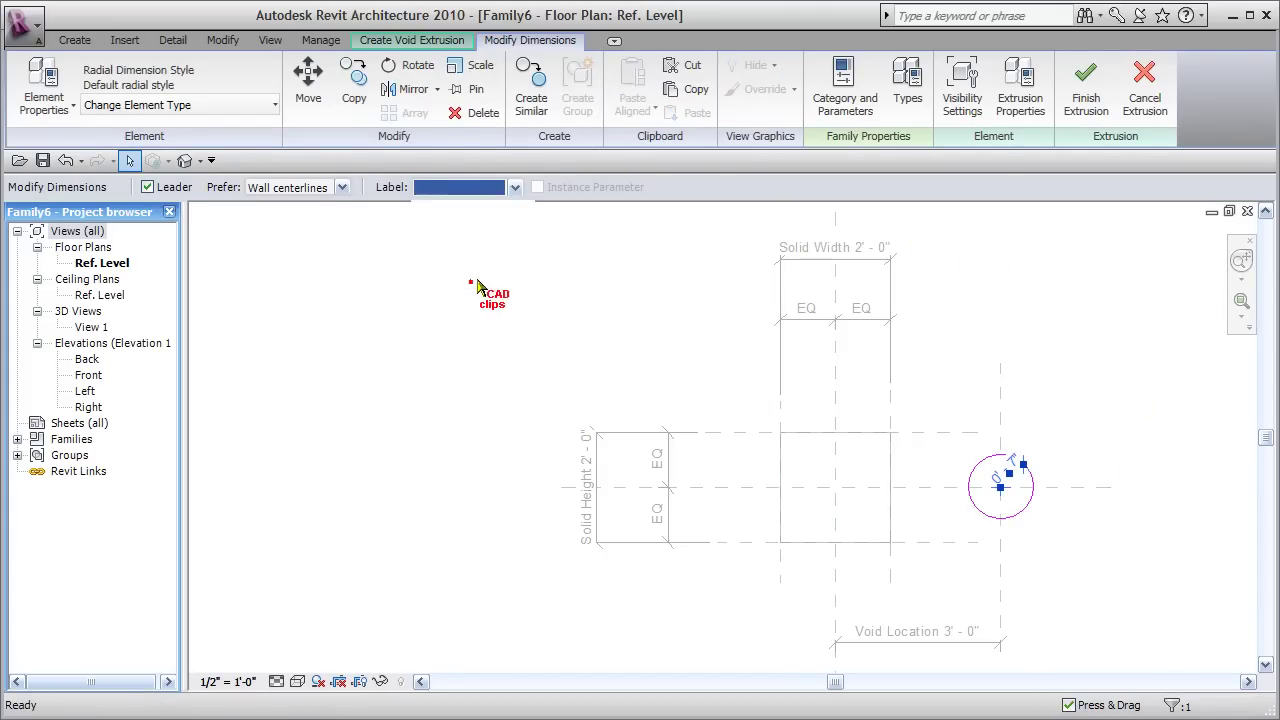
# Associate the void's Extrusion End with the Extrusion Depth parameter and finish the void extrusion
pyautogui.click(1020, 100)
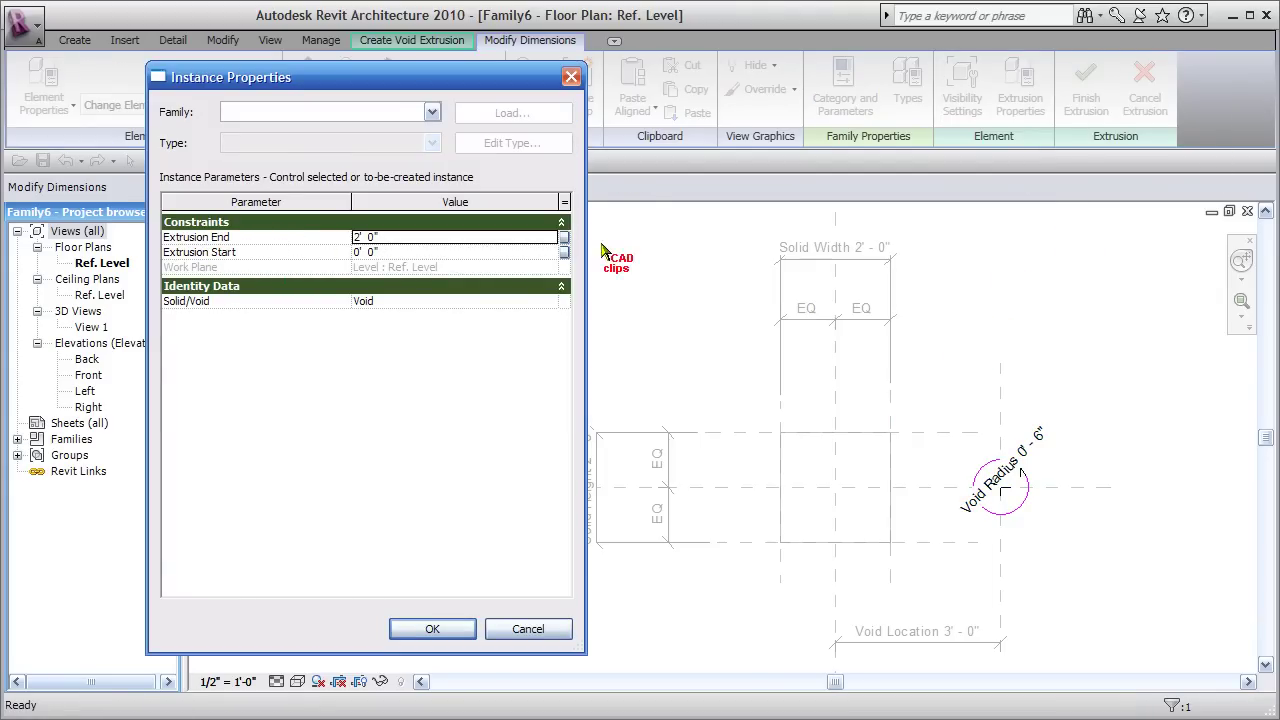
pyautogui.click(564, 240)
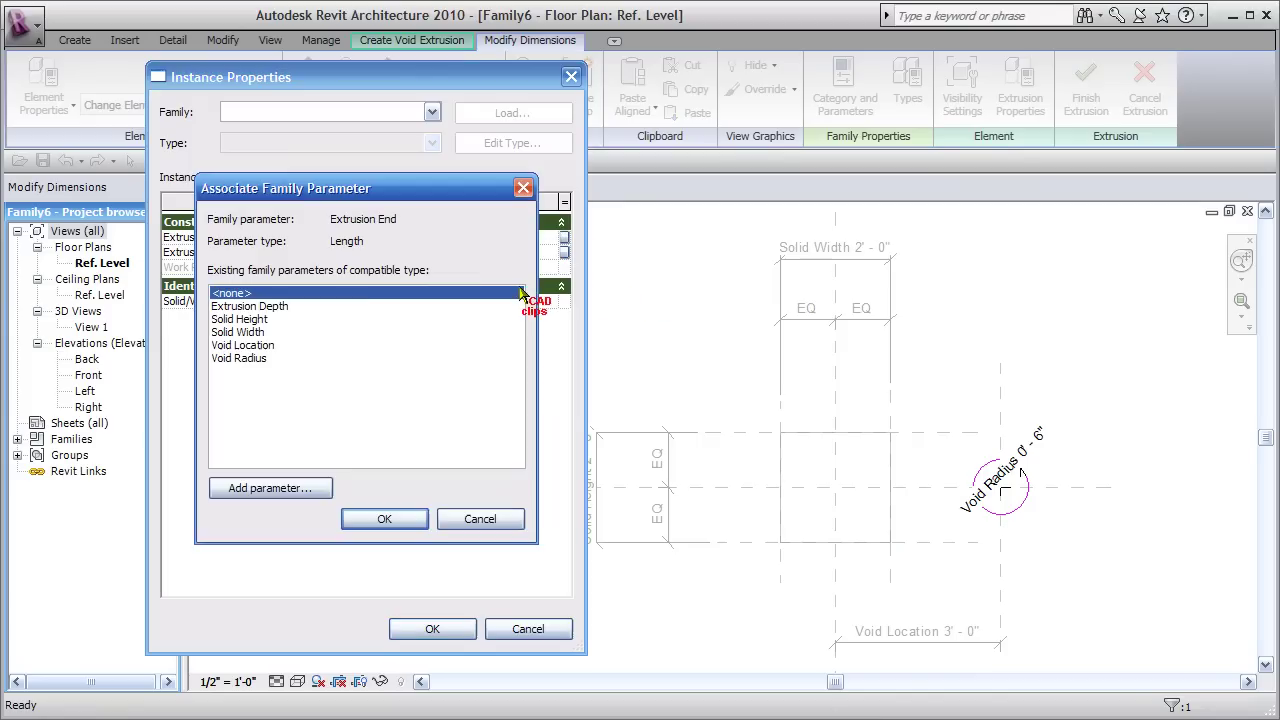
pyautogui.click(304, 307)
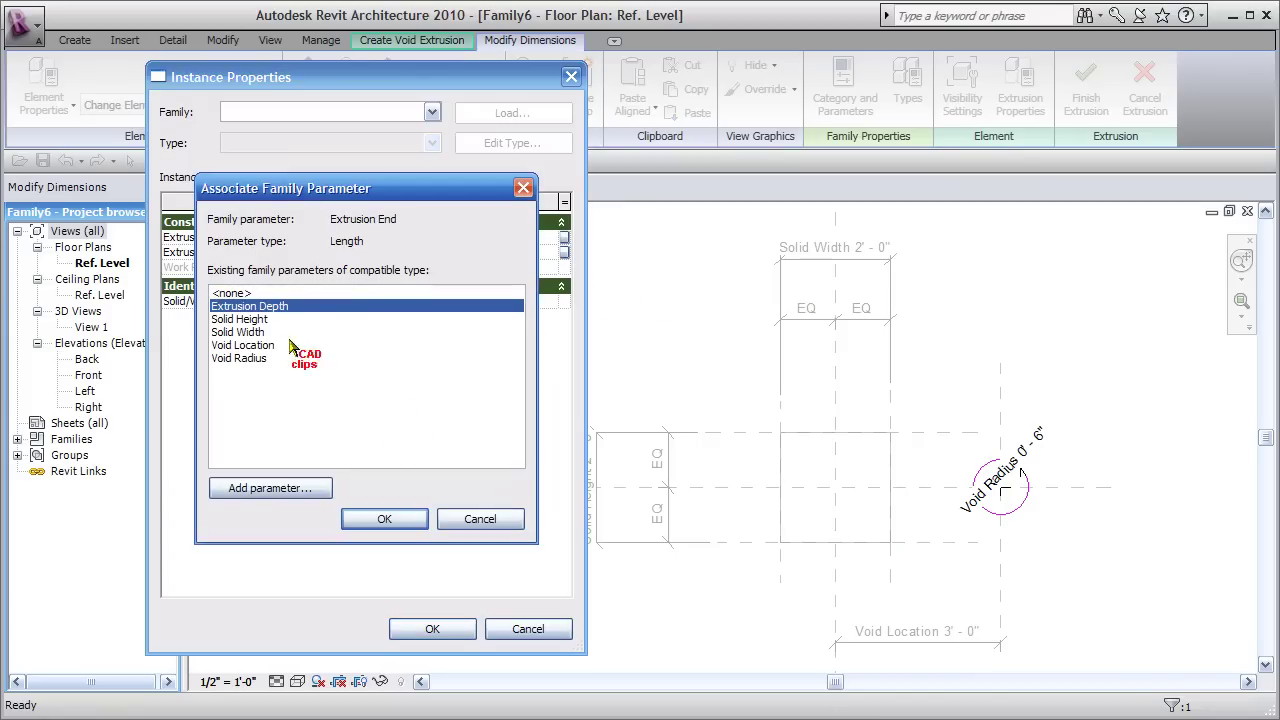
pyautogui.click(381, 518)
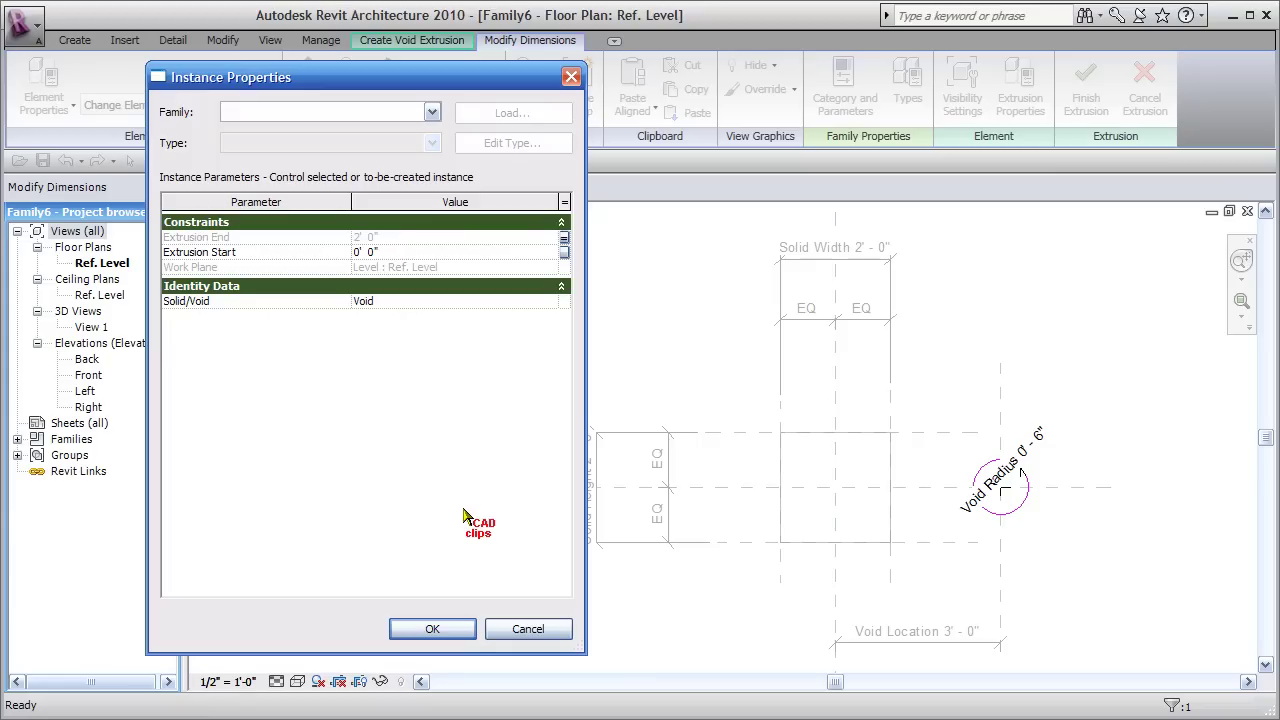
pyautogui.click(432, 628)
pyautogui.click(451, 634)
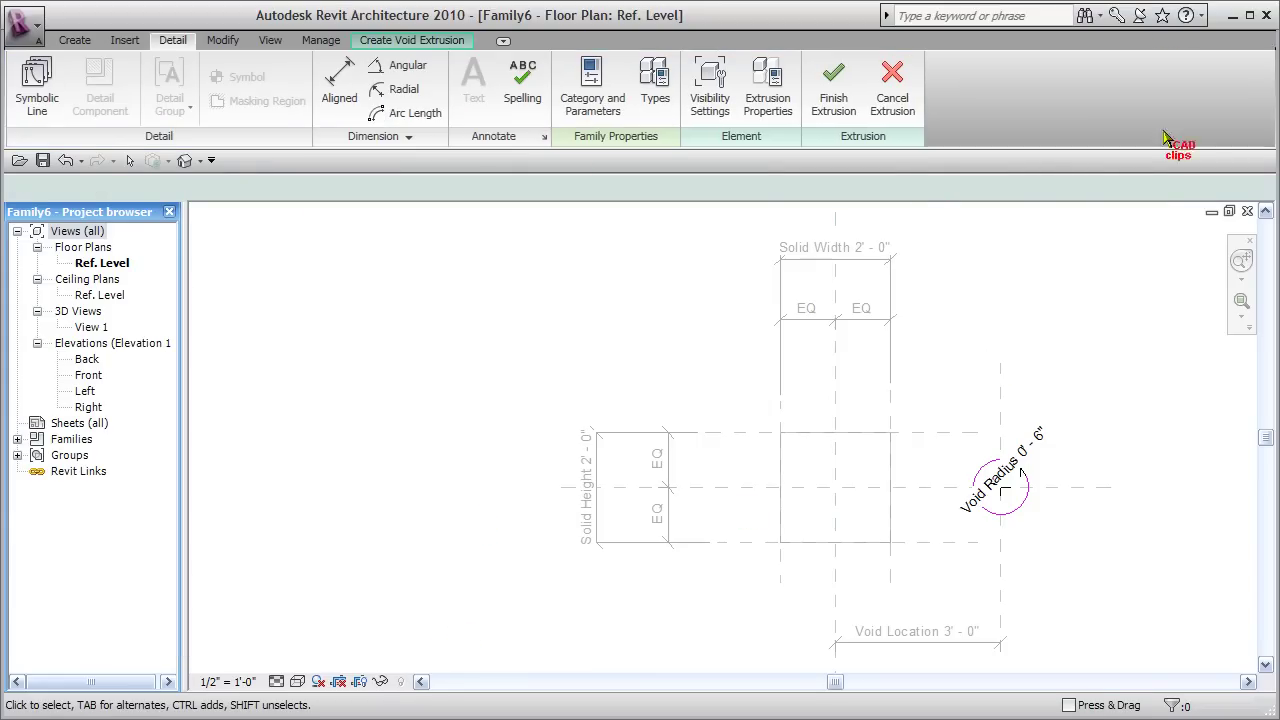
pyautogui.click(833, 85)
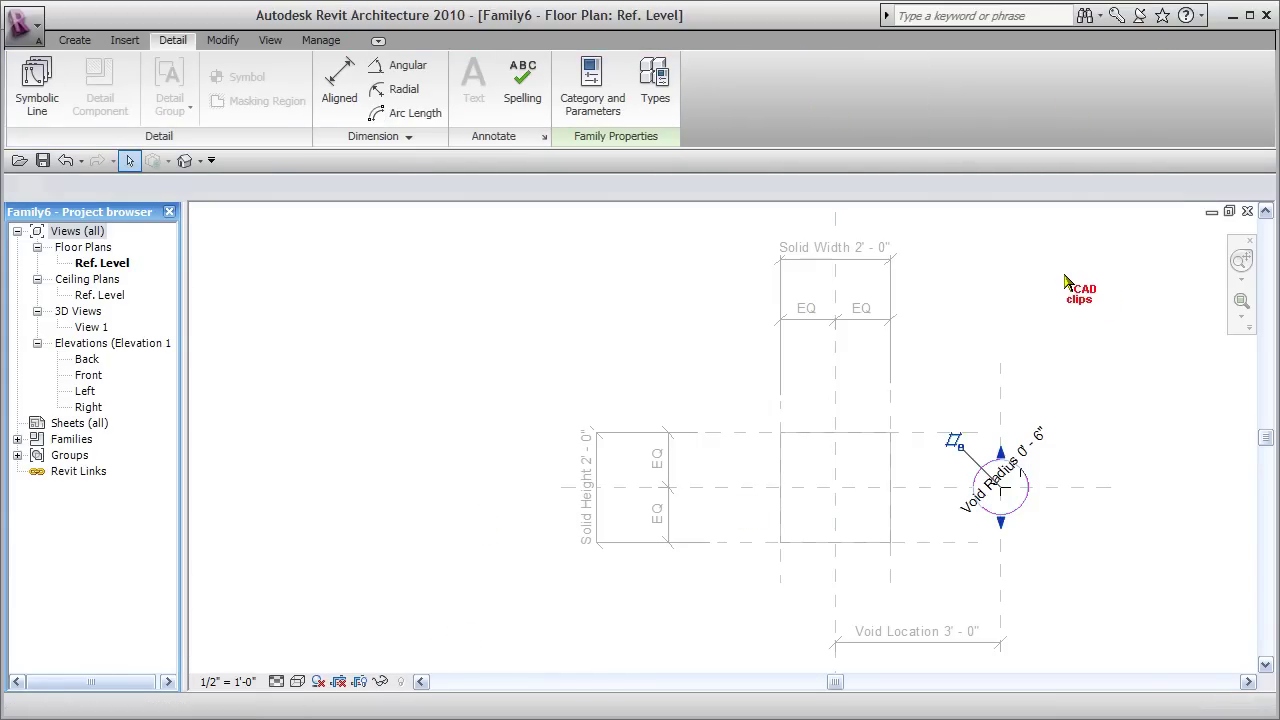
# Cut the solid block's geometry with the circular void using Cut Geometry
pyautogui.click(1065, 280)
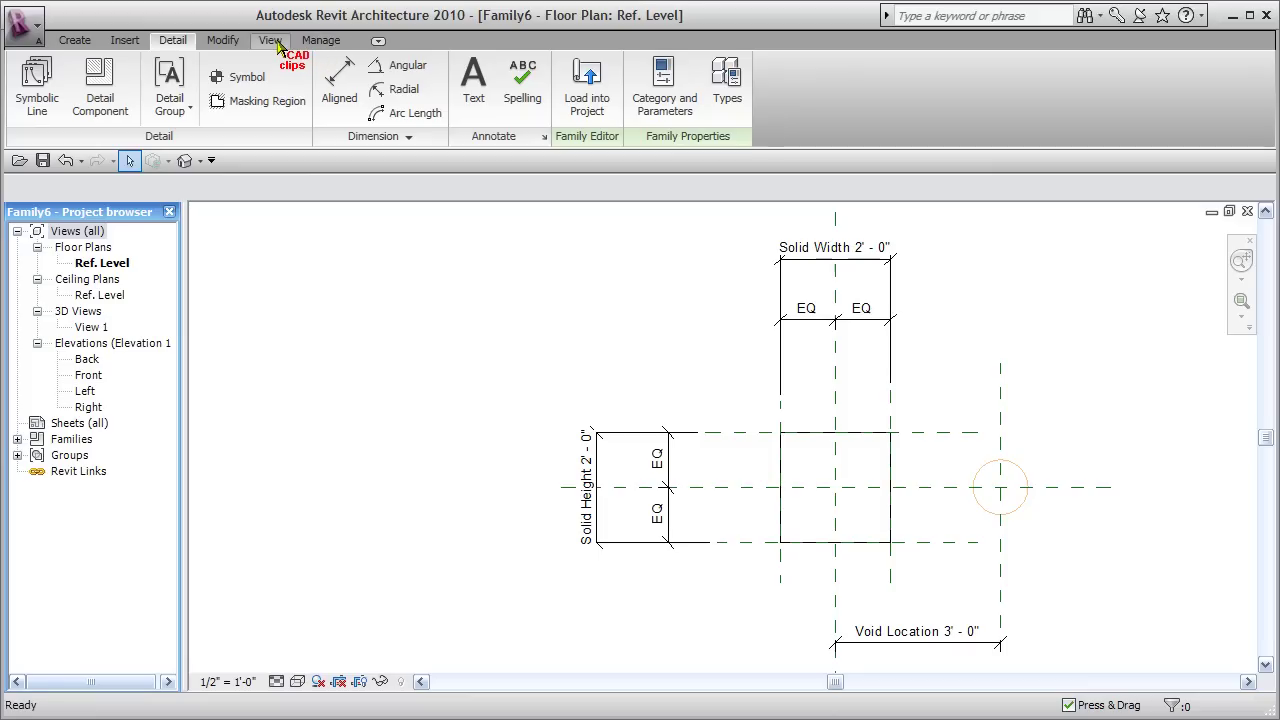
pyautogui.click(223, 41)
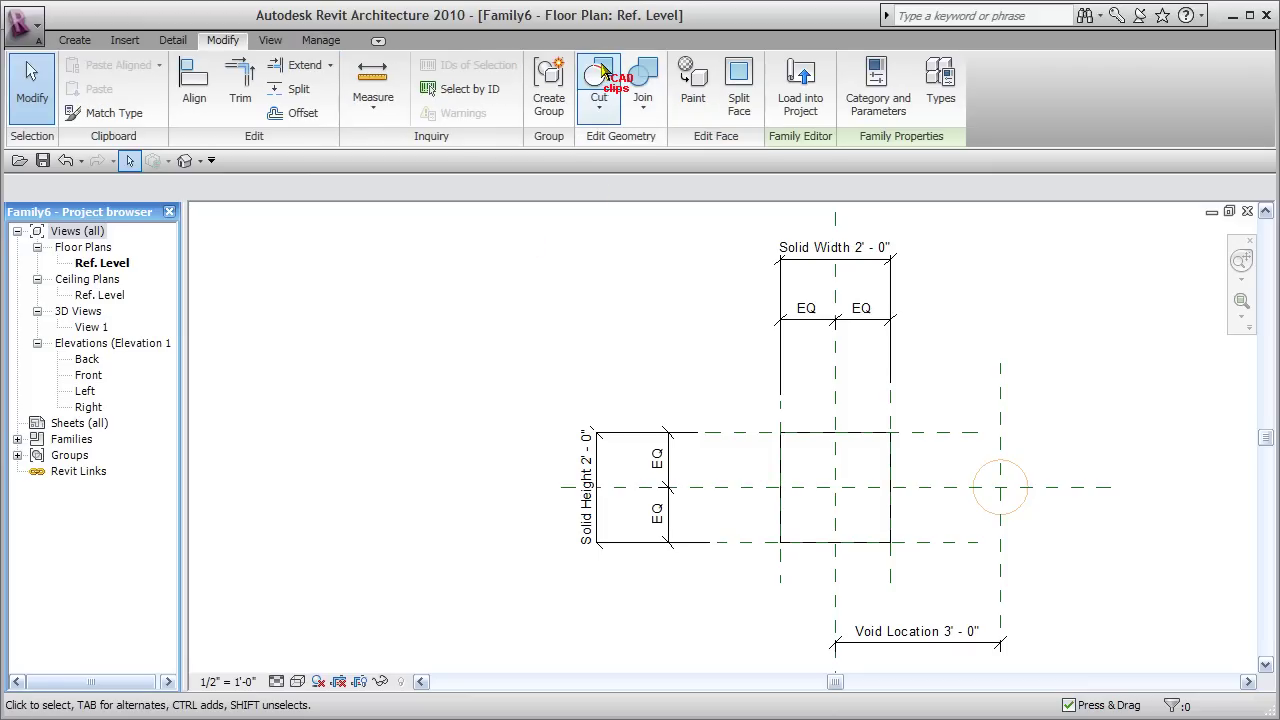
pyautogui.click(598, 72)
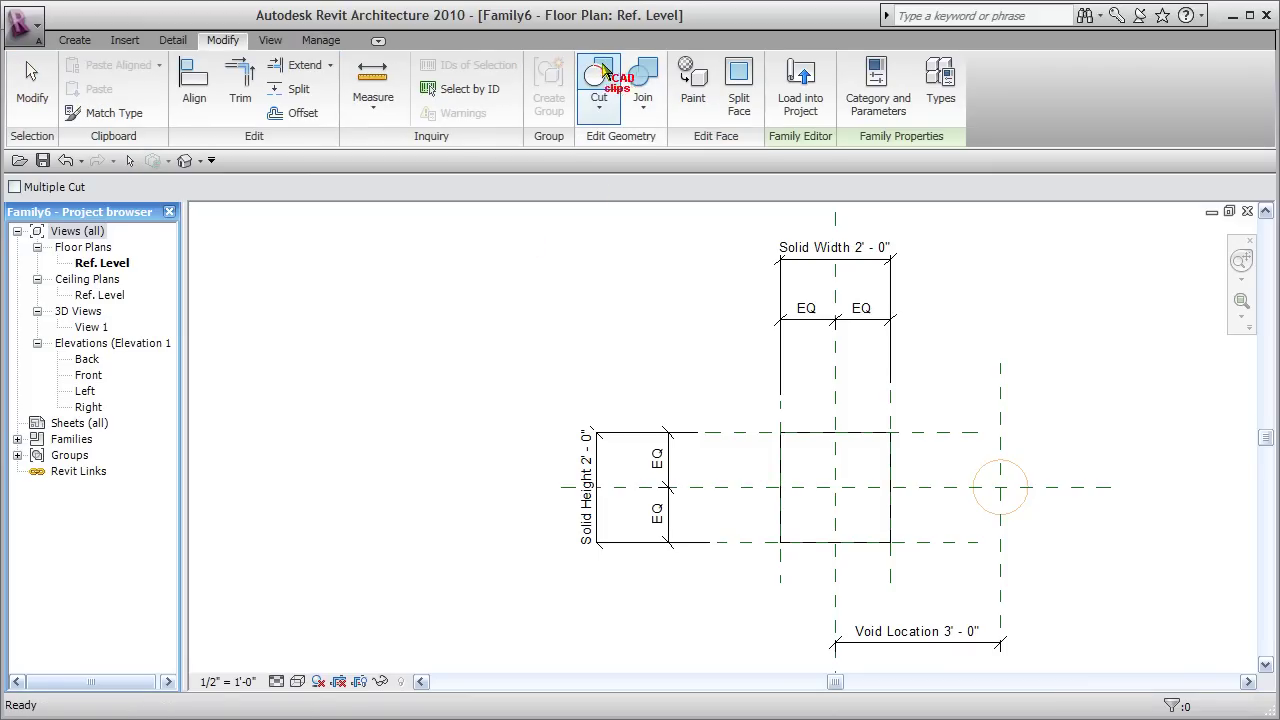
pyautogui.click(890, 450)
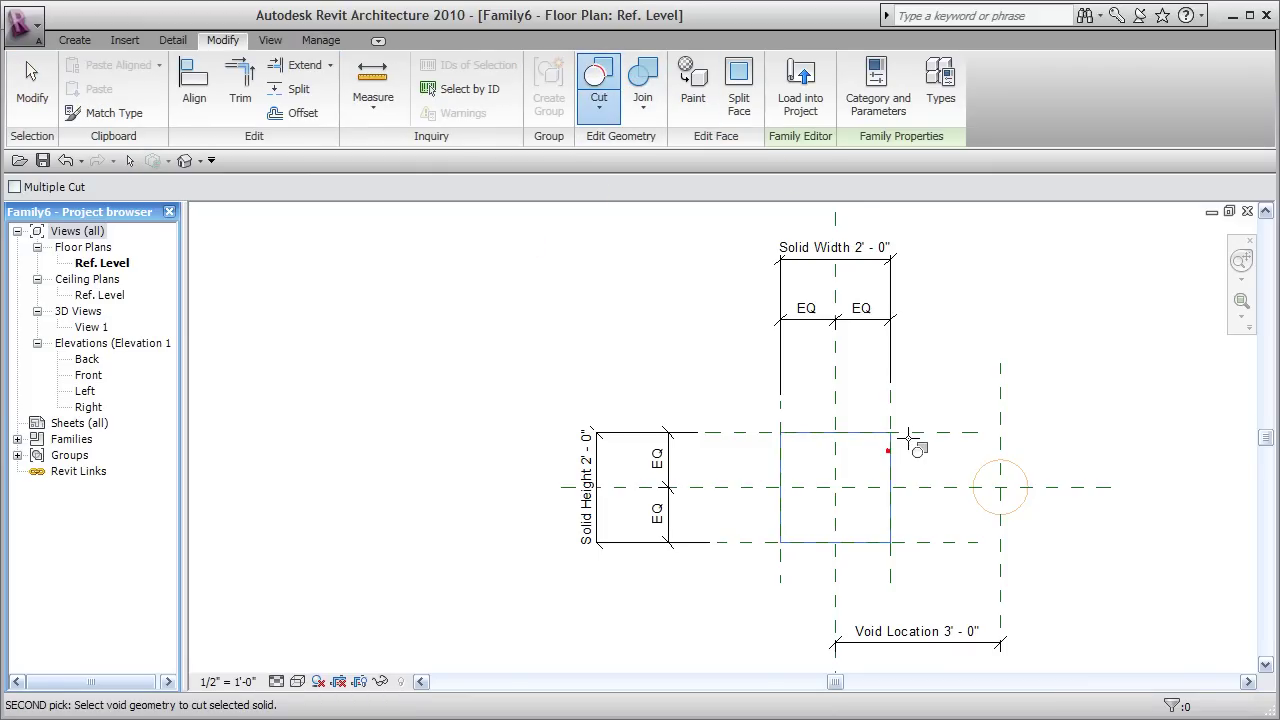
pyautogui.click(1022, 476)
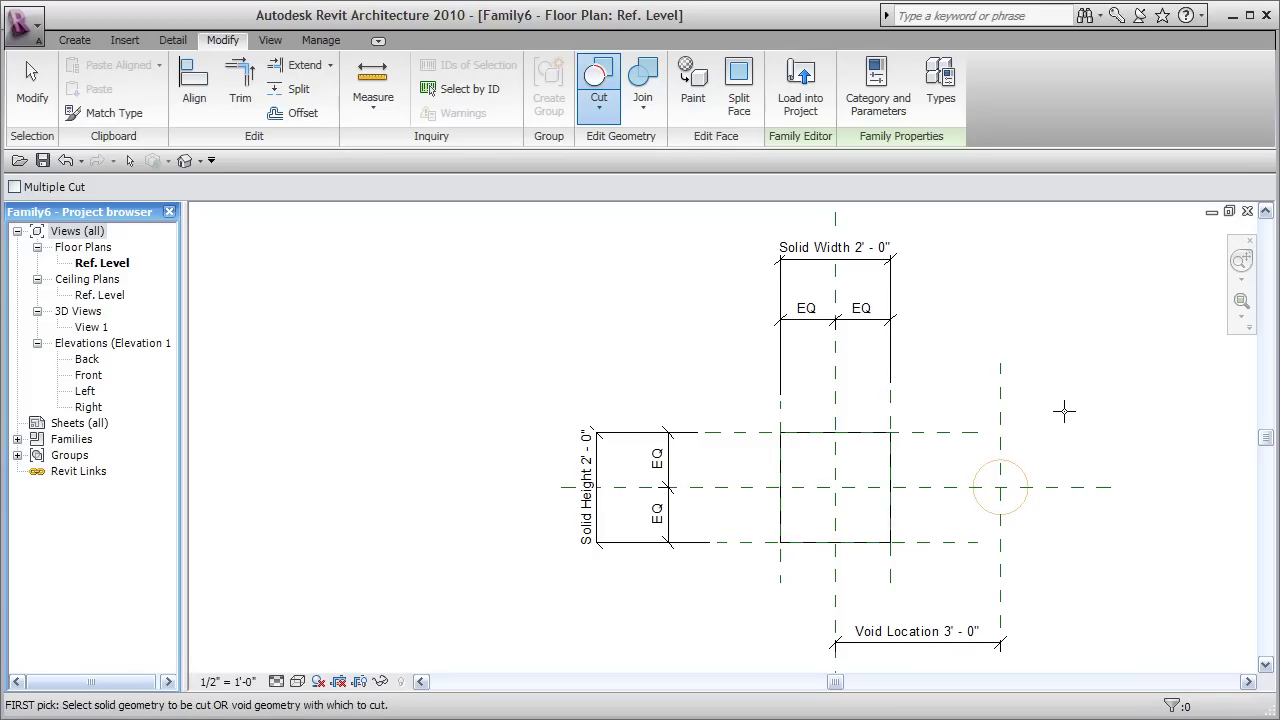
pyautogui.press('Escape')
pyautogui.press('Escape')
# Flex the family's Void Location parameter by applying 1' 0", followed by 0' 0", and accept the family types
pyautogui.moveTo(1062, 415); pyautogui.dragTo(1128, 380, button='middle')
pyautogui.scroll(-2, 1066, 366)
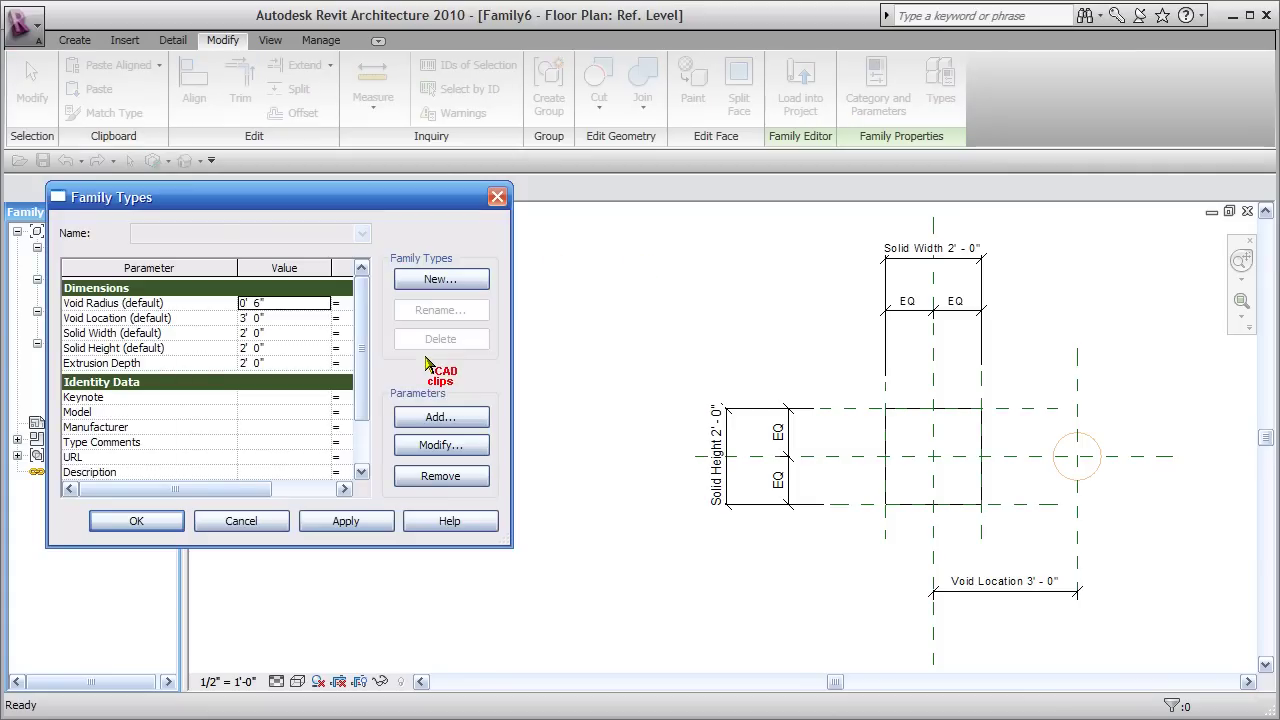
pyautogui.click(289, 318)
pyautogui.write('1')
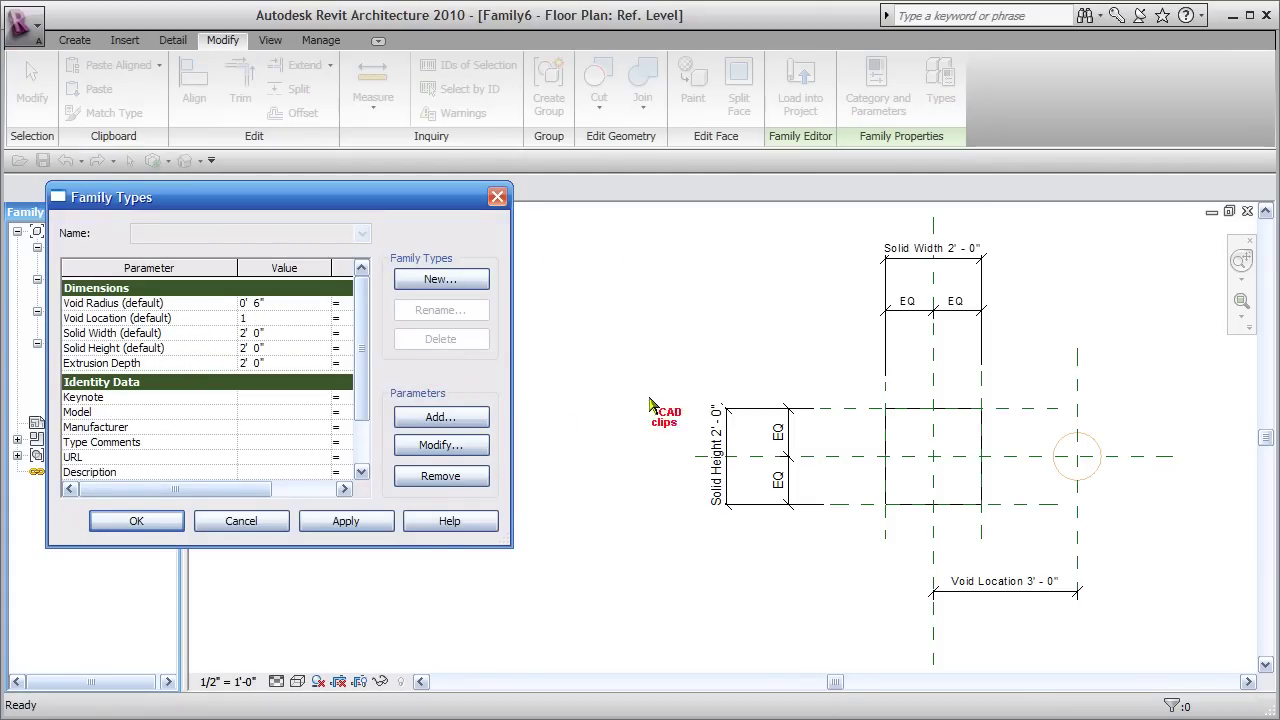
pyautogui.click(366, 522)
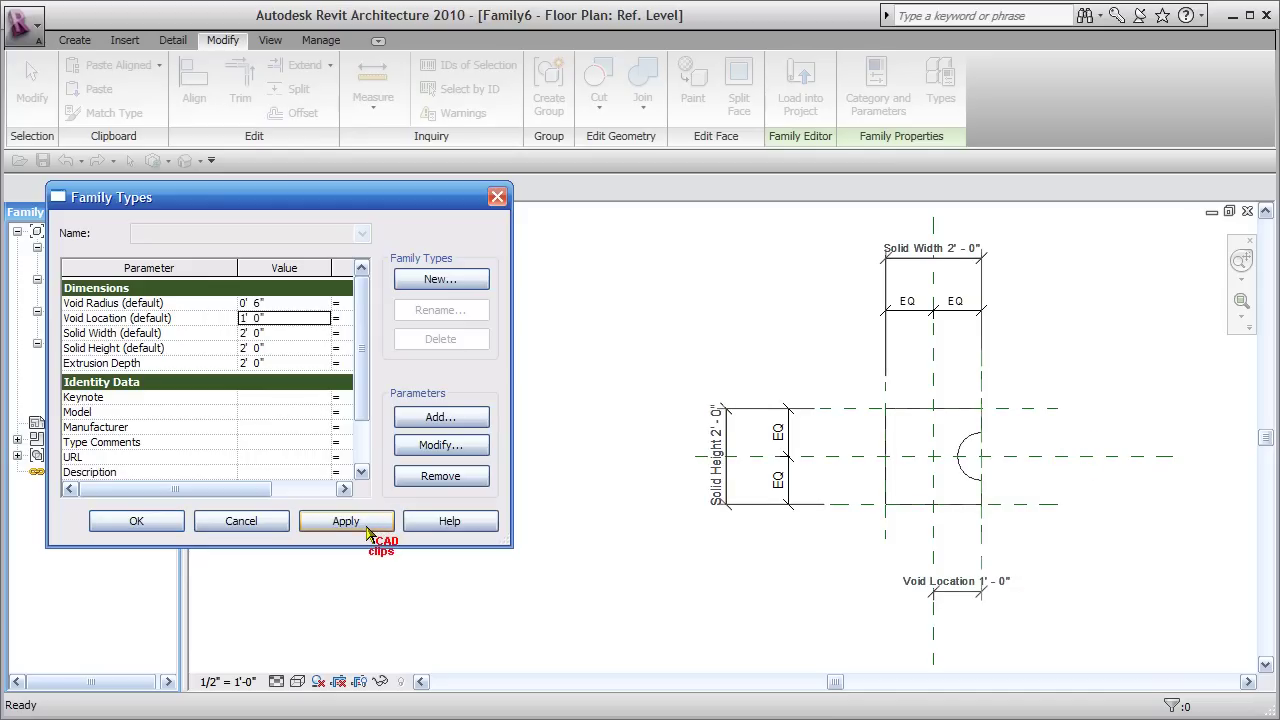
pyautogui.click(279, 317)
pyautogui.write('0')
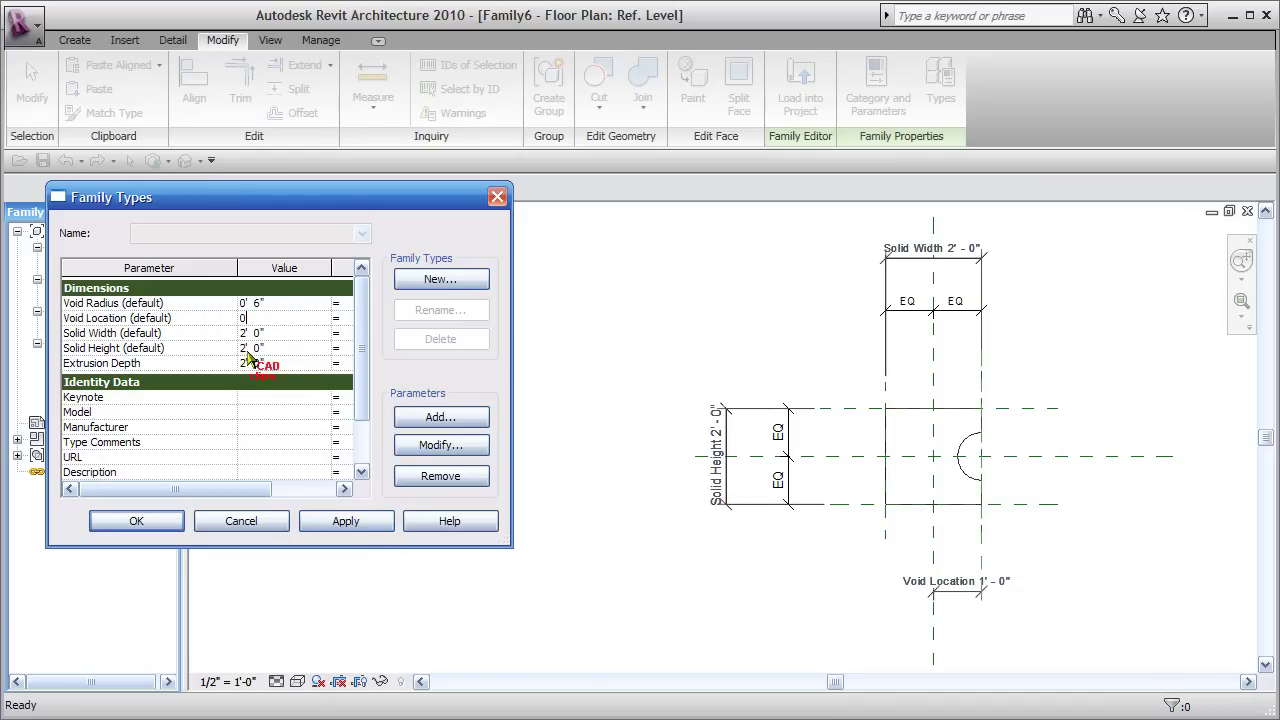
pyautogui.click(341, 517)
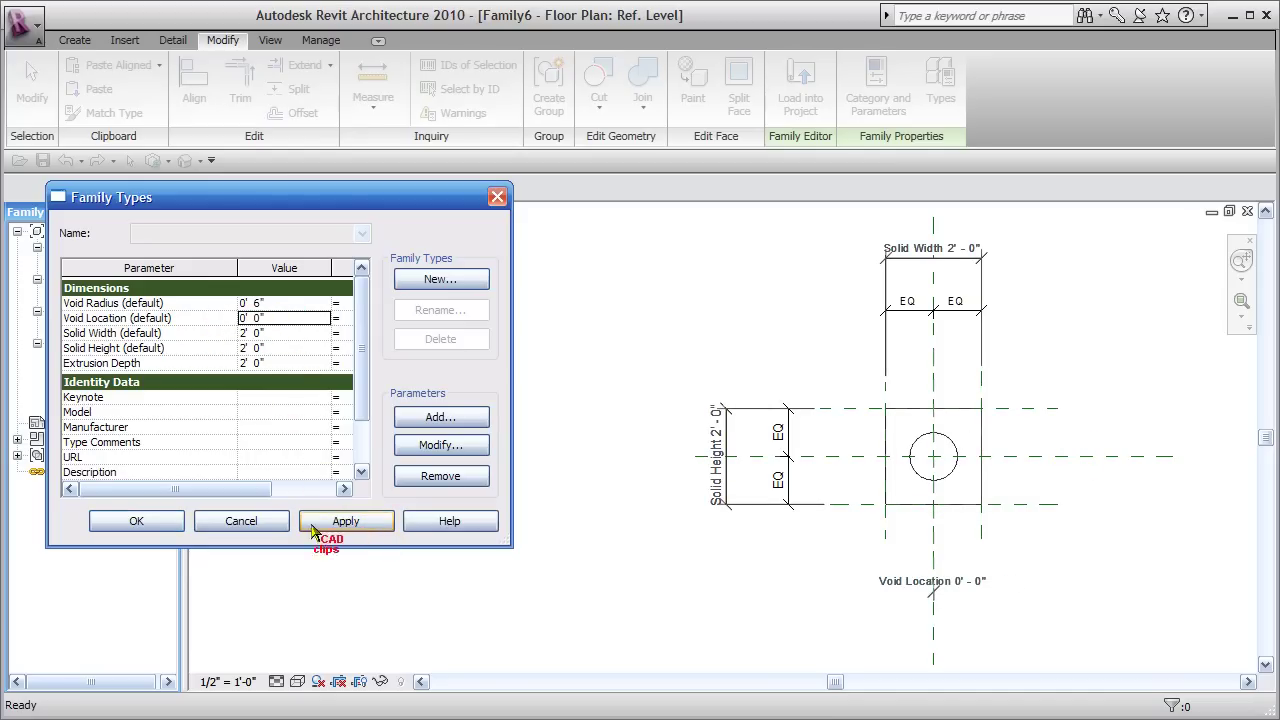
pyautogui.click(158, 526)
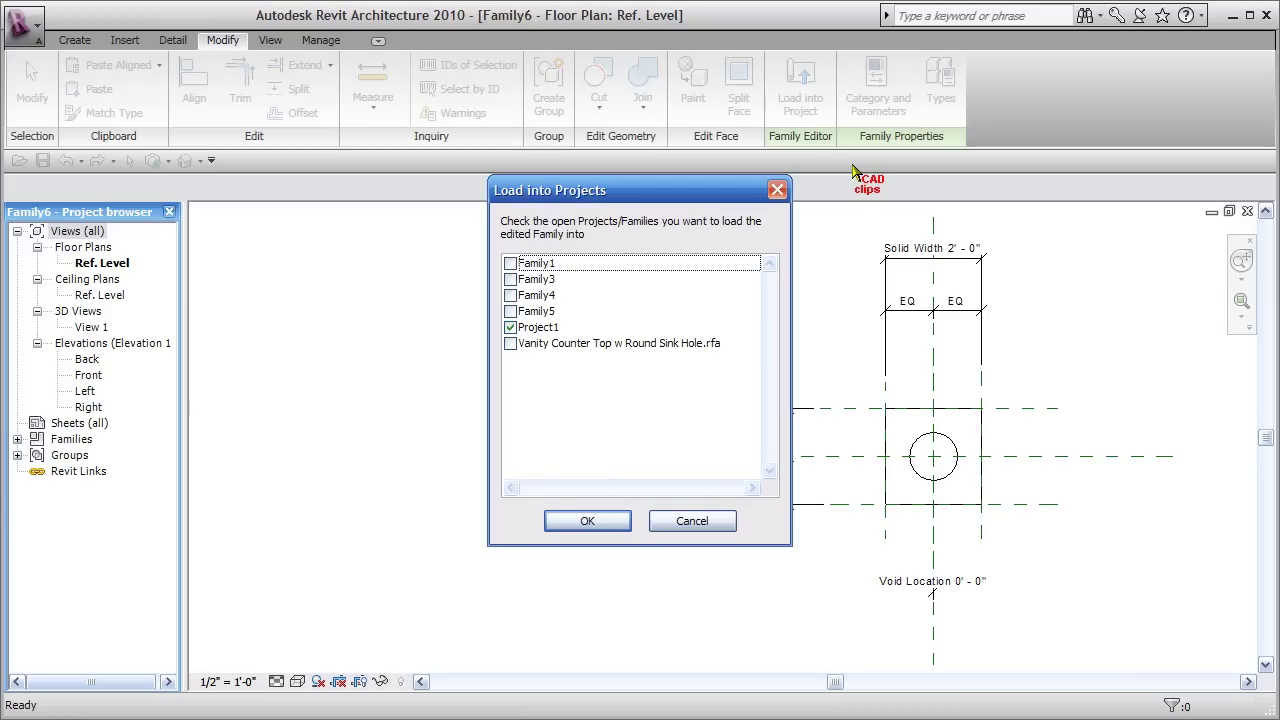
# Load the family into Project1 and place one instance in the Level 1 plan, below the two yellow blocks
pyautogui.click(587, 520)
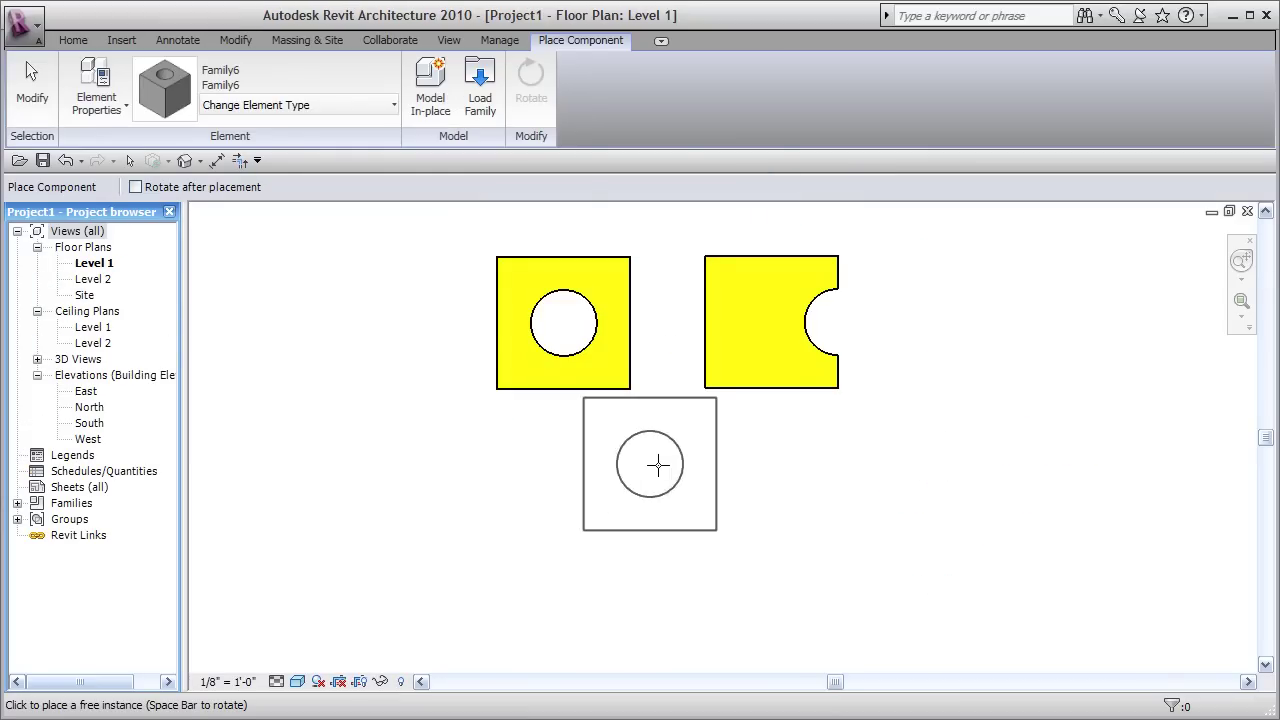
pyautogui.click(825, 538)
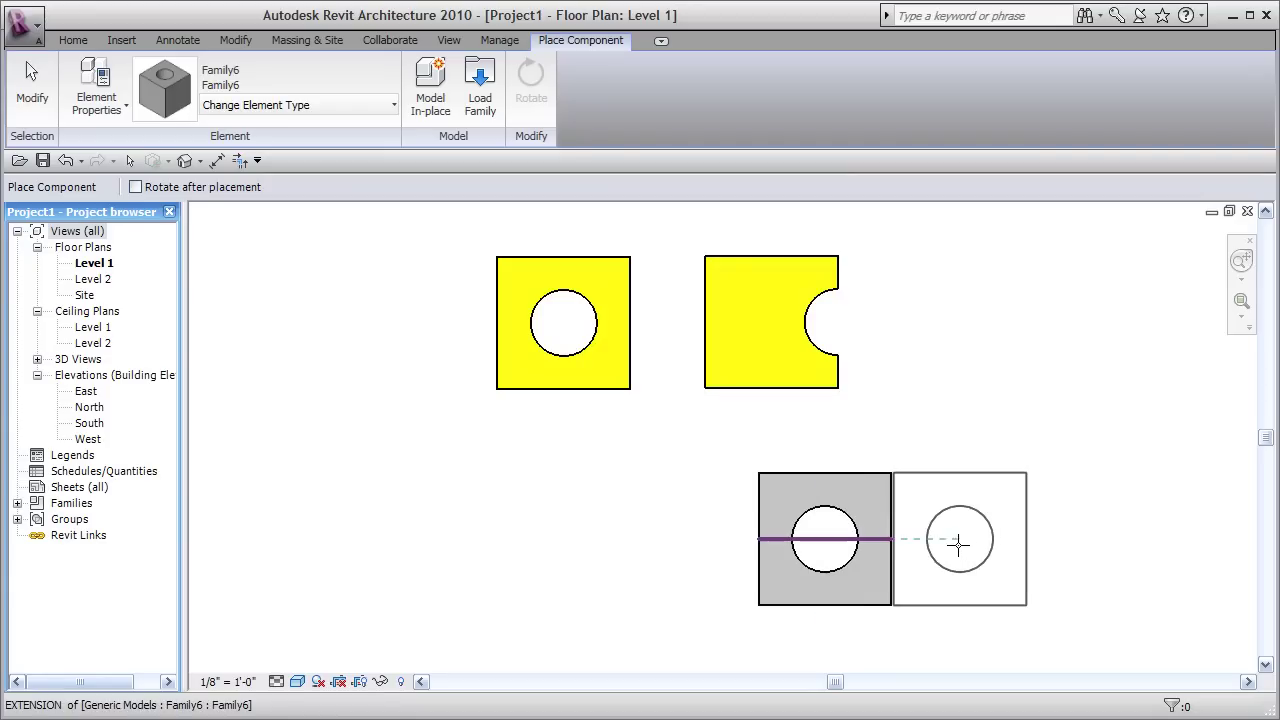
pyautogui.press('Escape')
pyautogui.press('Escape')
# Try to shift the void of the placed grey block with its central shape handle
pyautogui.click(848, 528)
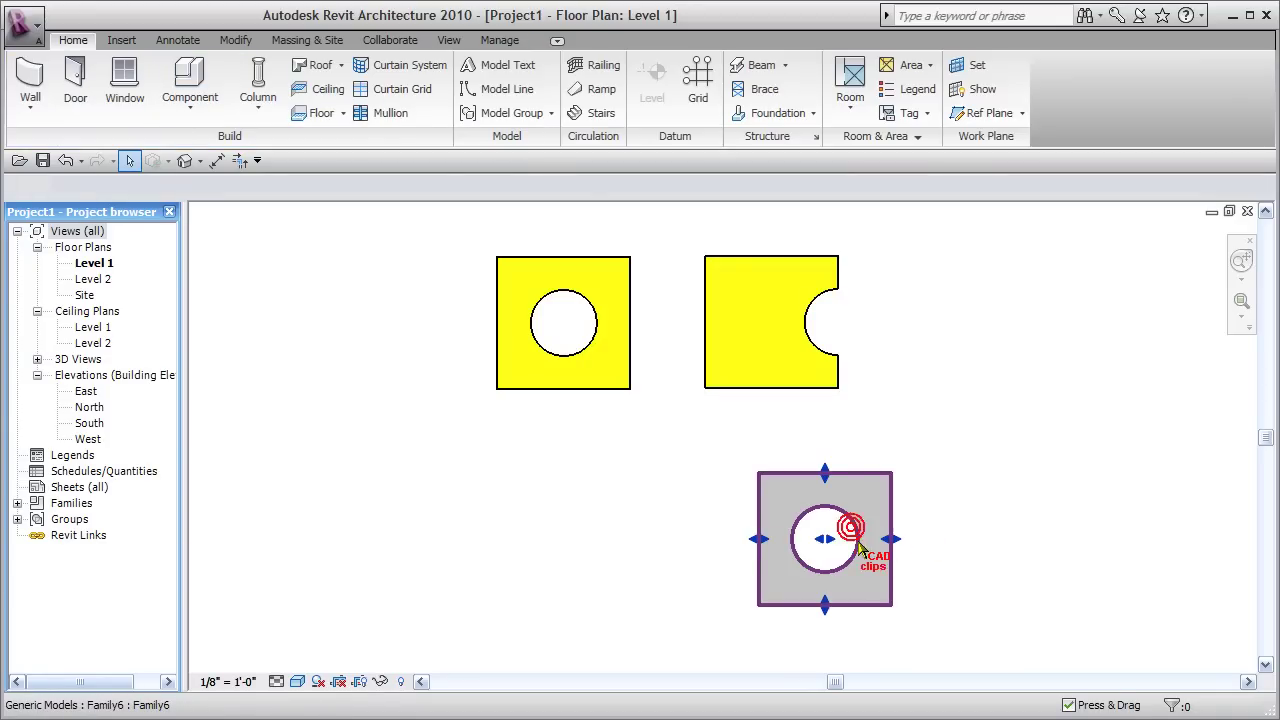
pyautogui.click(830, 540)
pyautogui.moveTo(871, 565)
pyautogui.mouseDown()
pyautogui.moveTo(926, 551)
pyautogui.moveTo(871, 614)
pyautogui.moveTo(868, 545)
pyautogui.mouseUp()
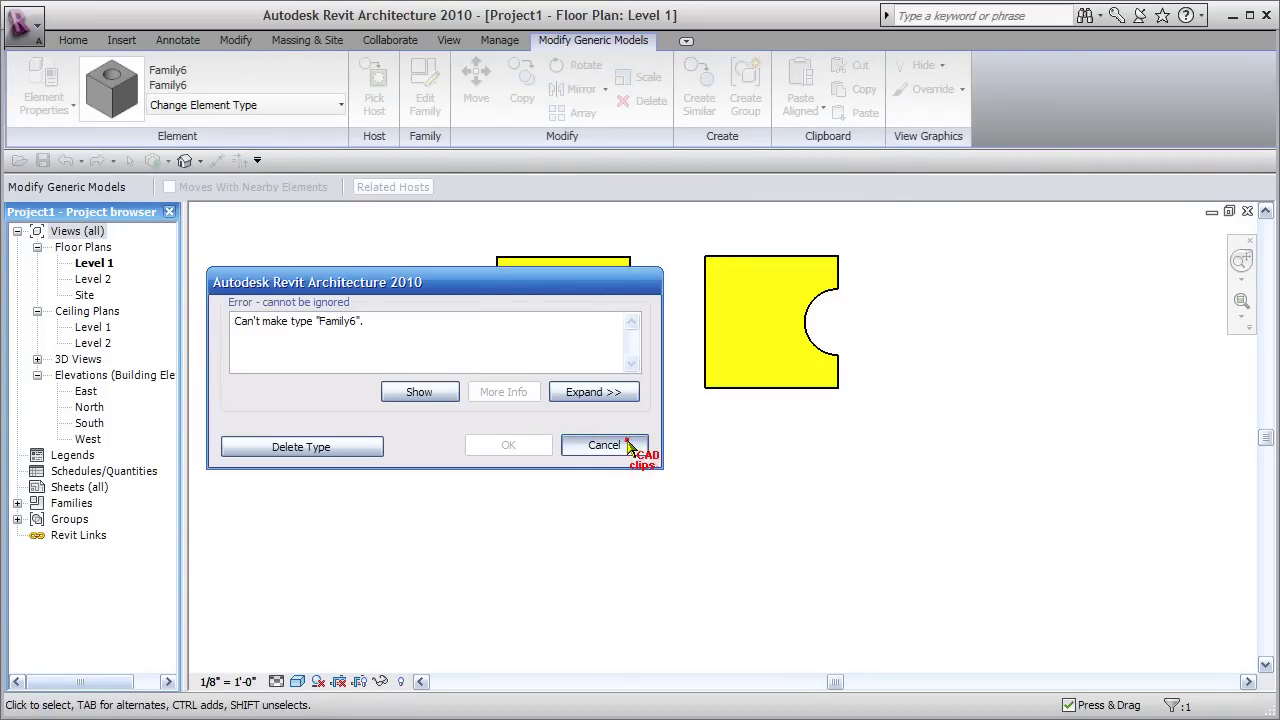
pyautogui.click(628, 447)
# Stretch the placed block's right side to a width of about 2' 10.6" and try again to shift its central void
pyautogui.click(894, 532)
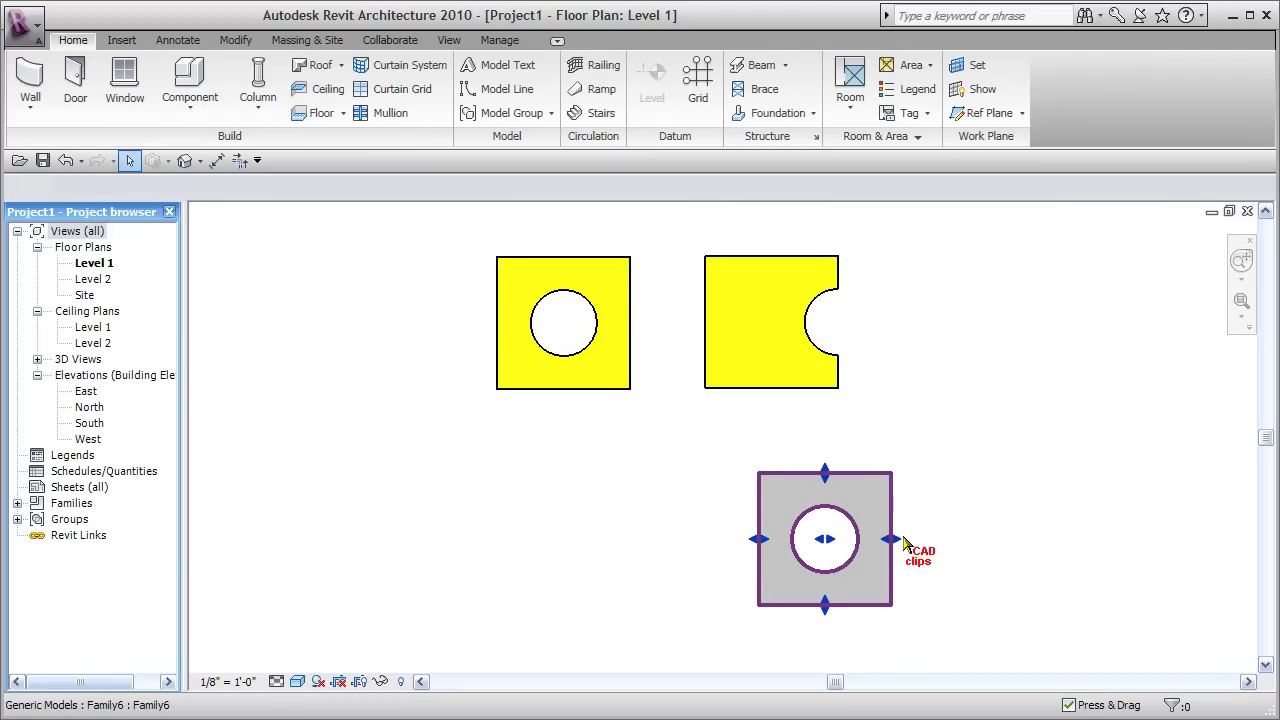
pyautogui.moveTo(915, 545); pyautogui.dragTo(946, 556)
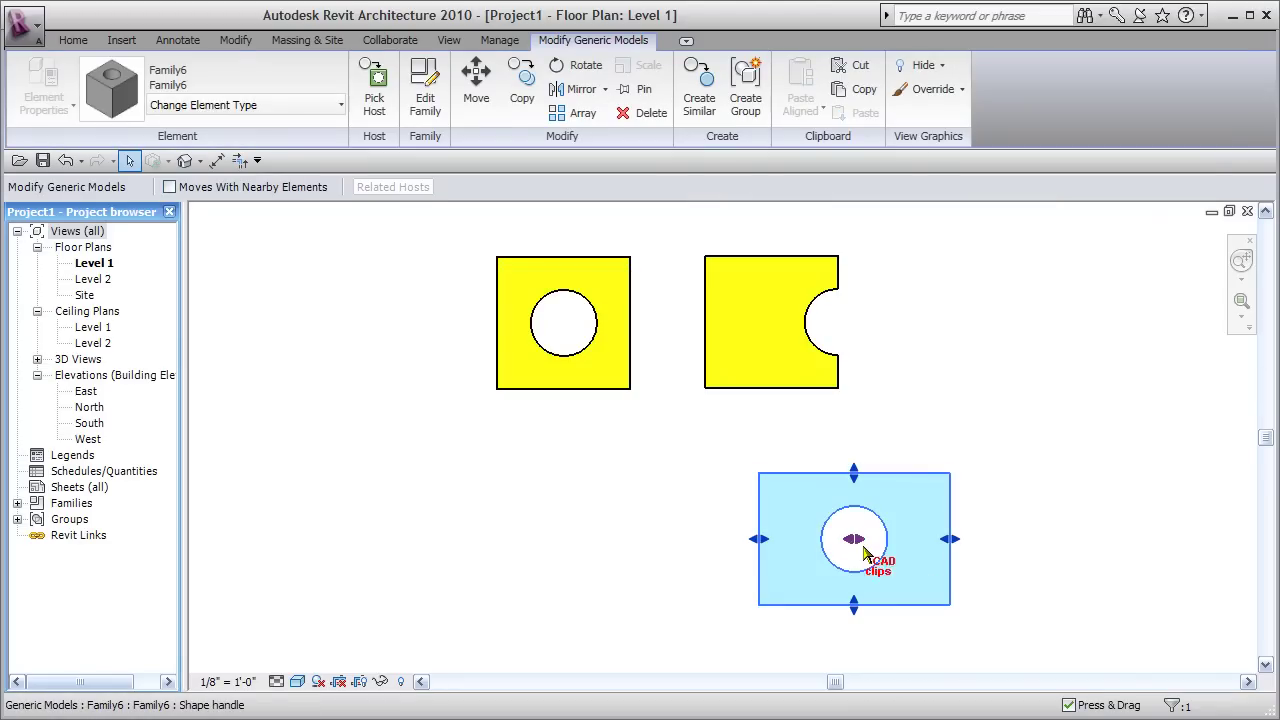
pyautogui.moveTo(860, 540); pyautogui.dragTo(878, 593)
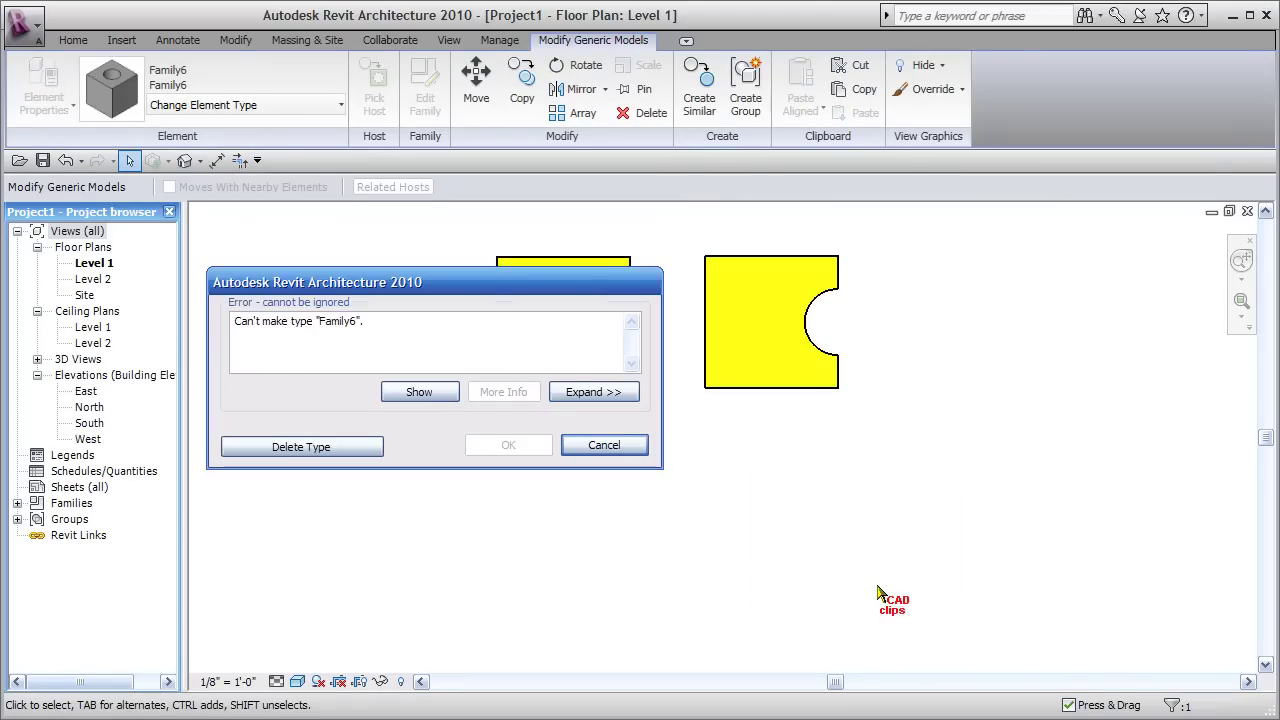
pyautogui.click(620, 445)
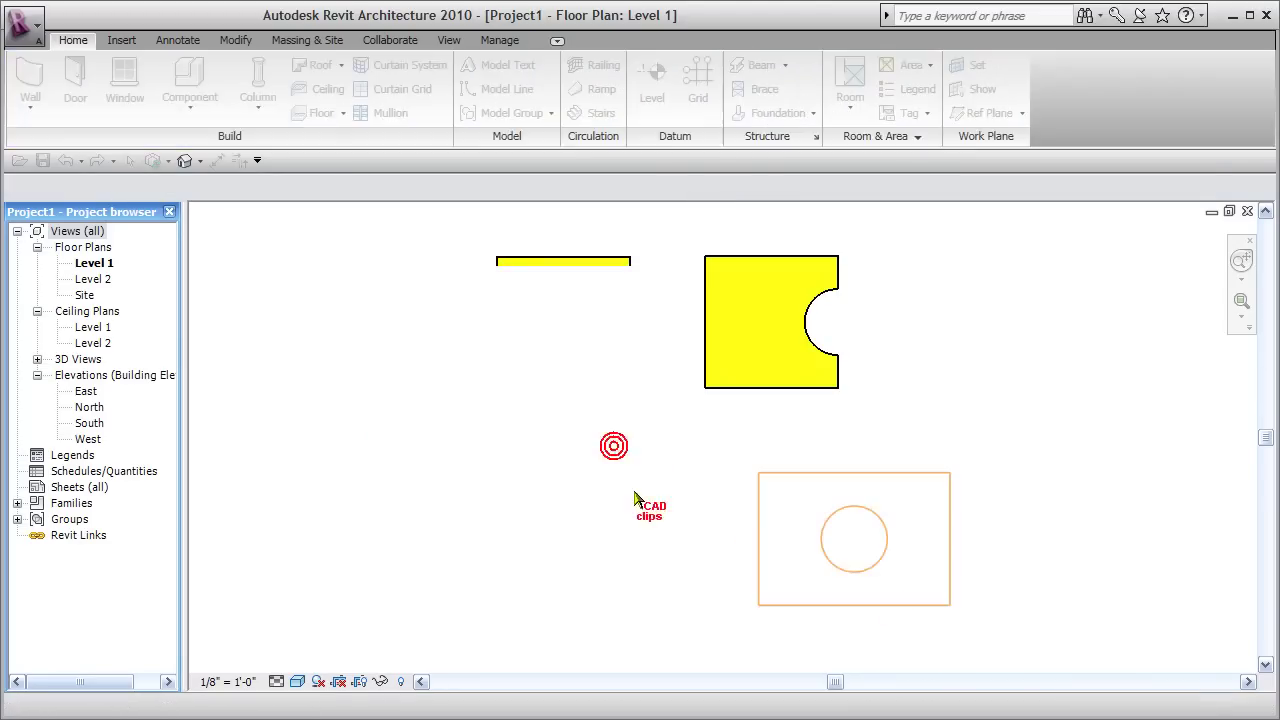
# Change the placed block's Void Location in its instance properties so the void sits outside the solid's right side
pyautogui.click(826, 537)
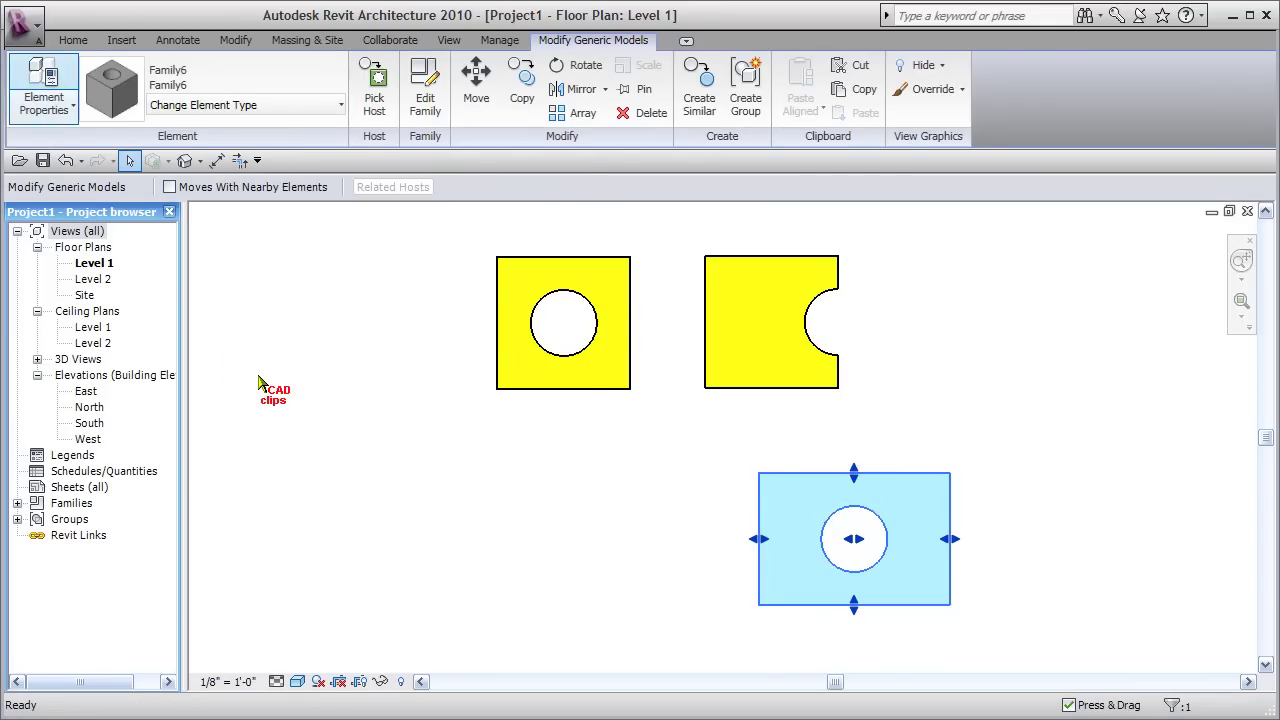
pyautogui.press('p')
pyautogui.press('r')
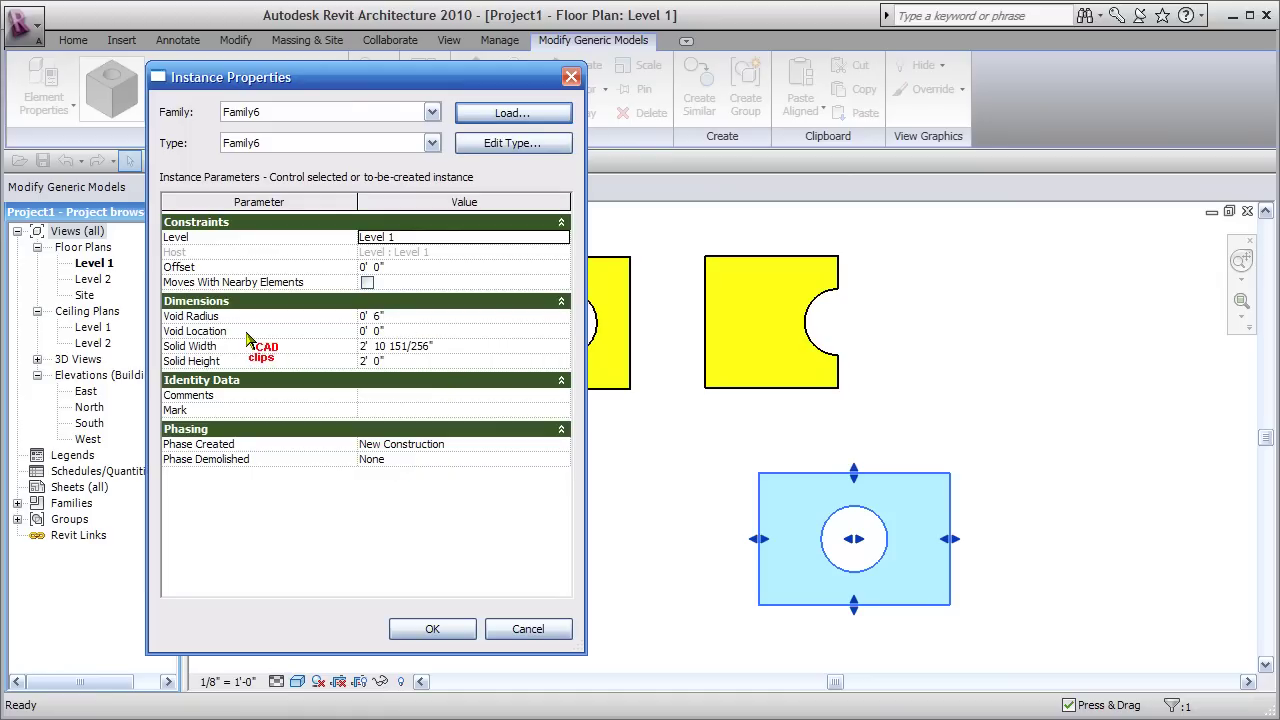
pyautogui.click(252, 332)
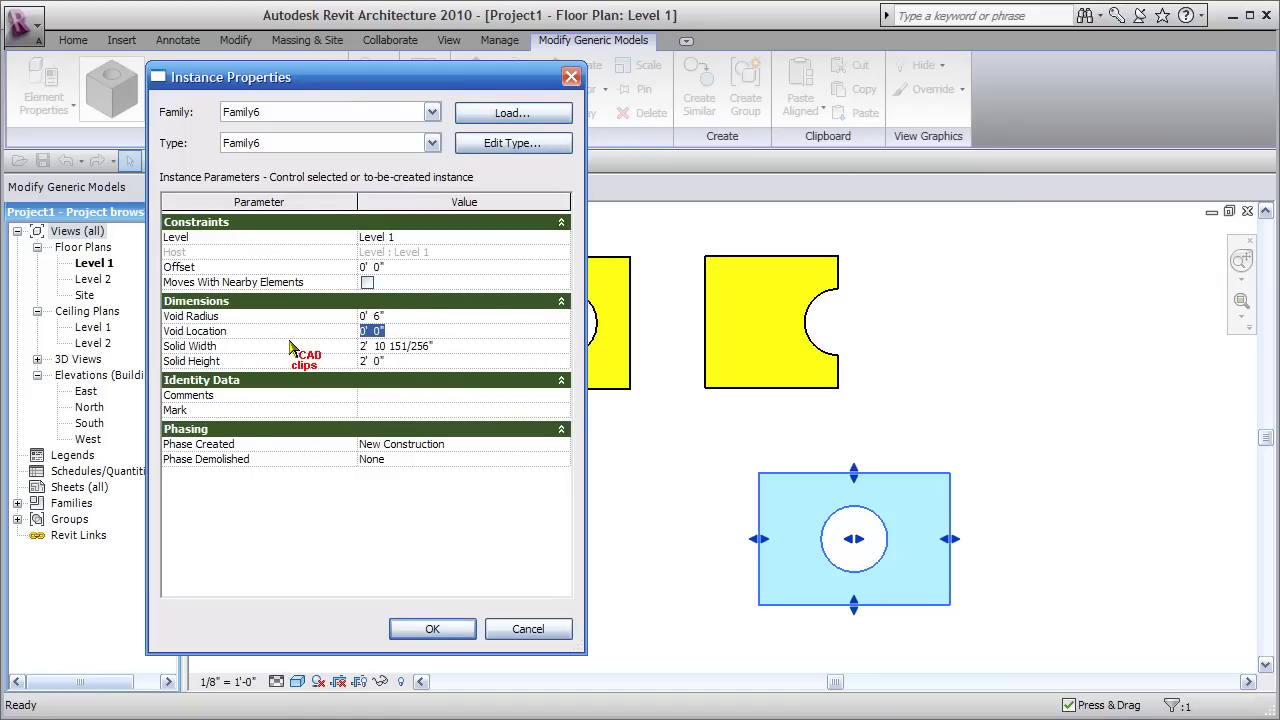
pyautogui.click(432, 628)
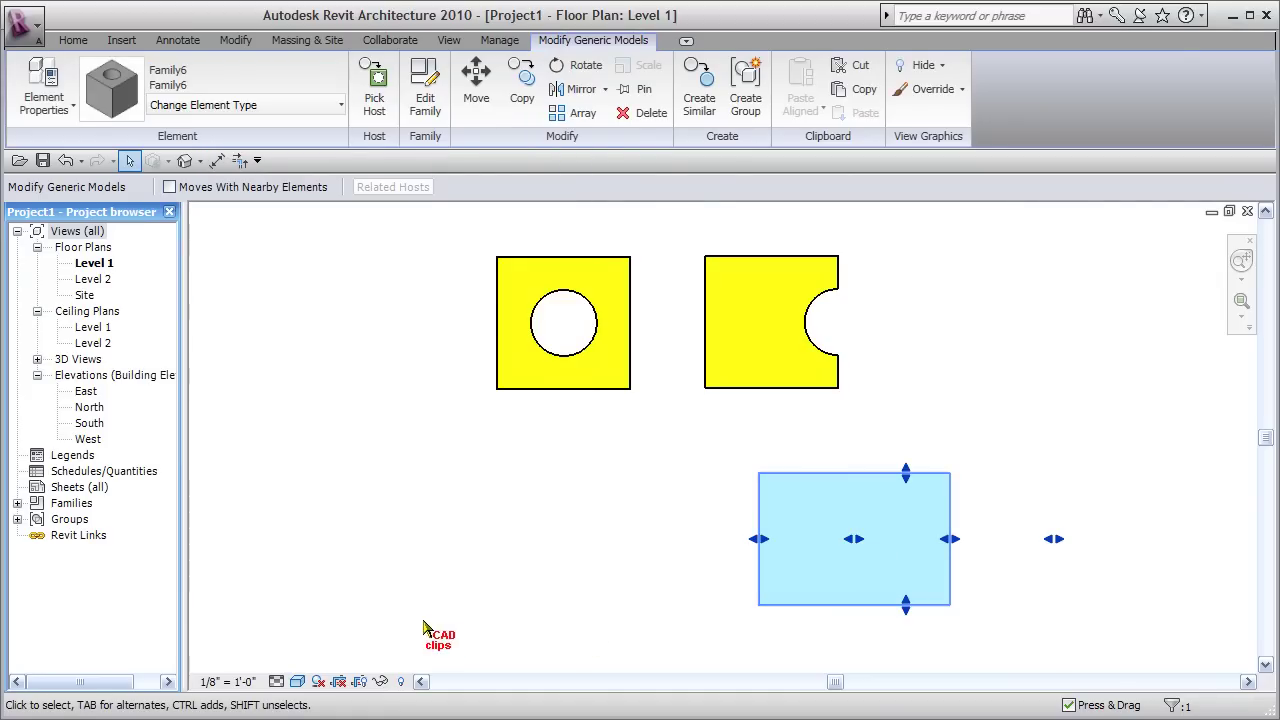
# Reshape the block with its shape handles to about 2' 2" wide, with the void about 1' 5" from centre, notching the right edge
pyautogui.moveTo(1057, 540); pyautogui.dragTo(703, 541)
pyautogui.moveTo(988, 539); pyautogui.dragTo(806, 536)
pyautogui.click(920, 563)
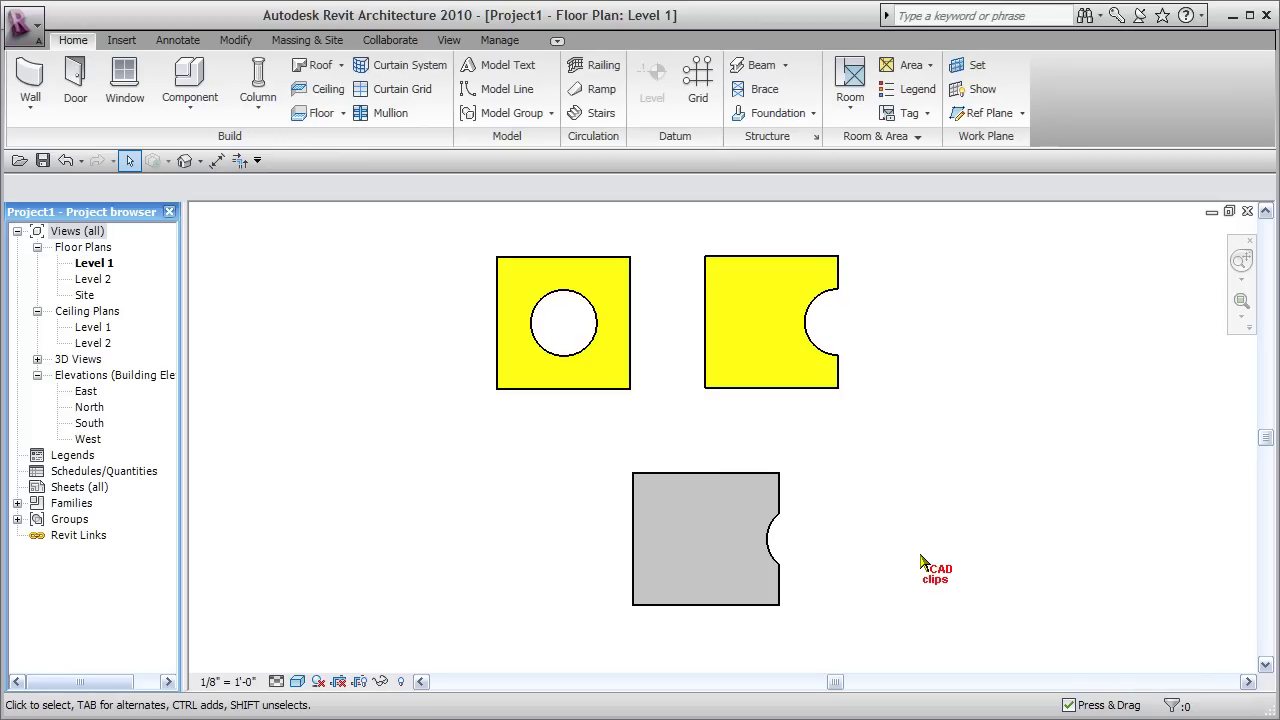
# Open the default 3D view and set the grey block's Void Location to 1' 0" and Solid Width to 2' 0"
pyautogui.click(183, 160)
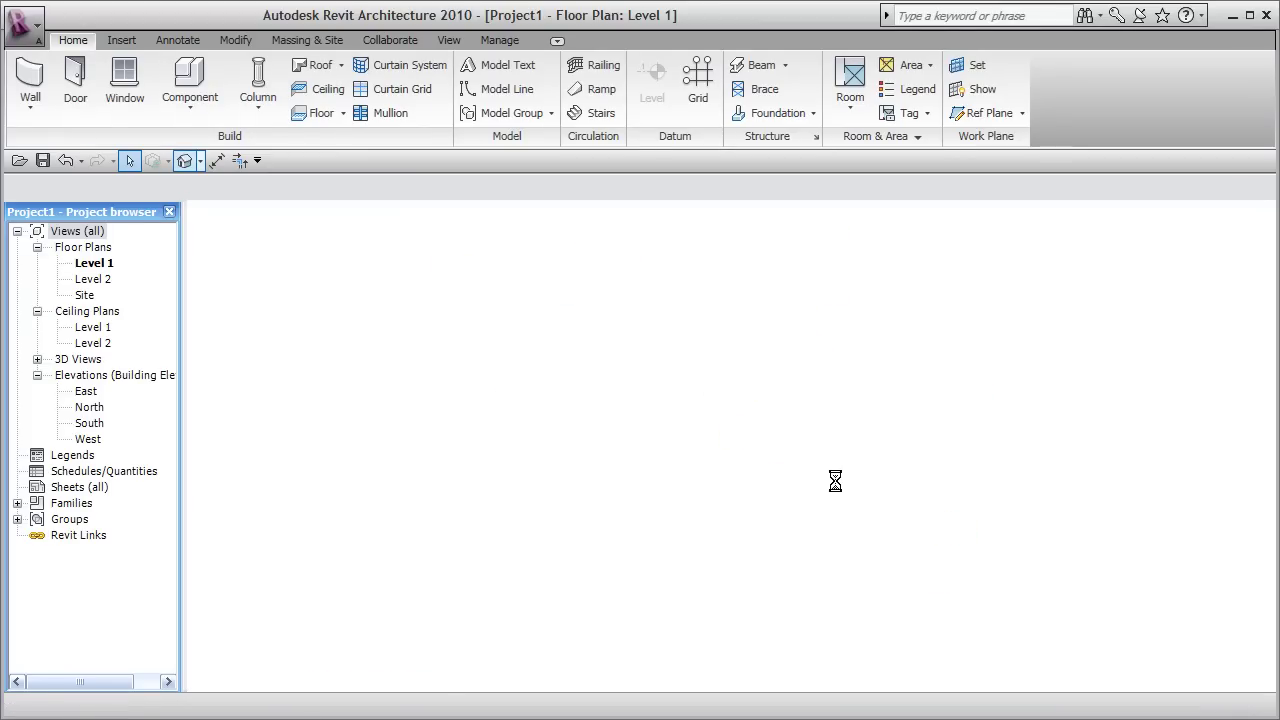
pyautogui.moveTo(908, 523); pyautogui.dragTo(893, 470, button='middle')
pyautogui.click(895, 470)
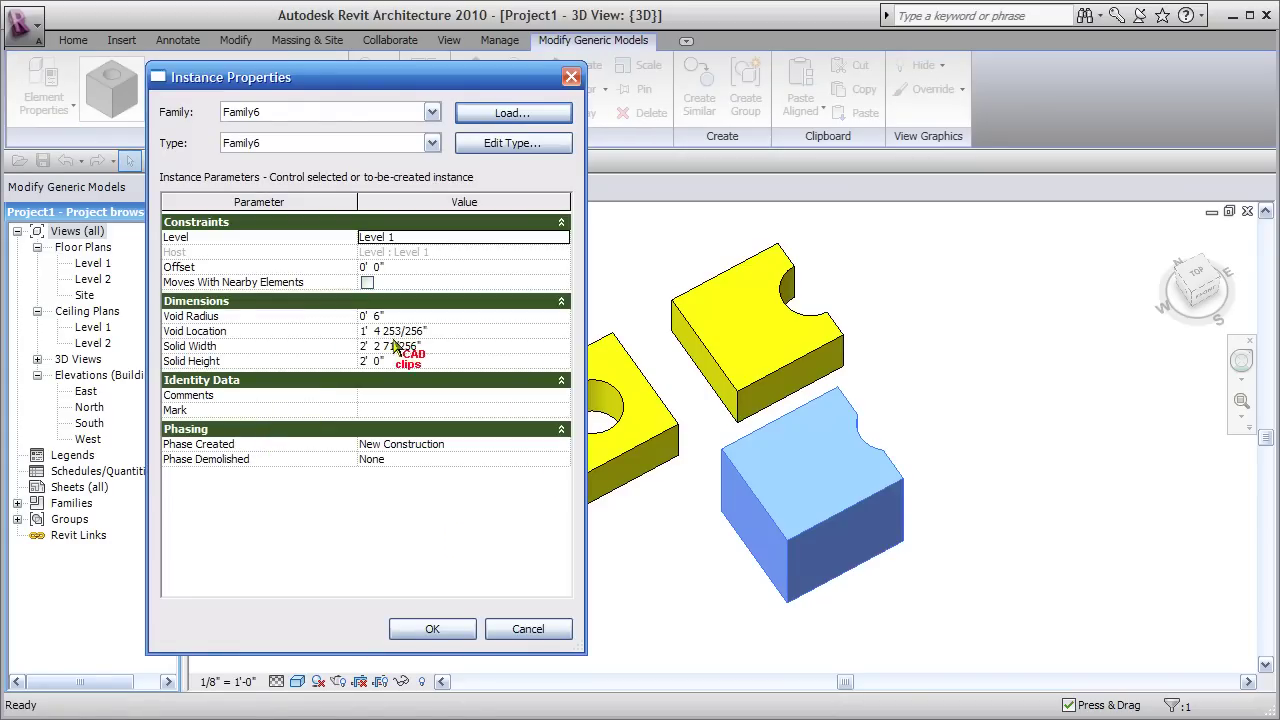
pyautogui.click(463, 331)
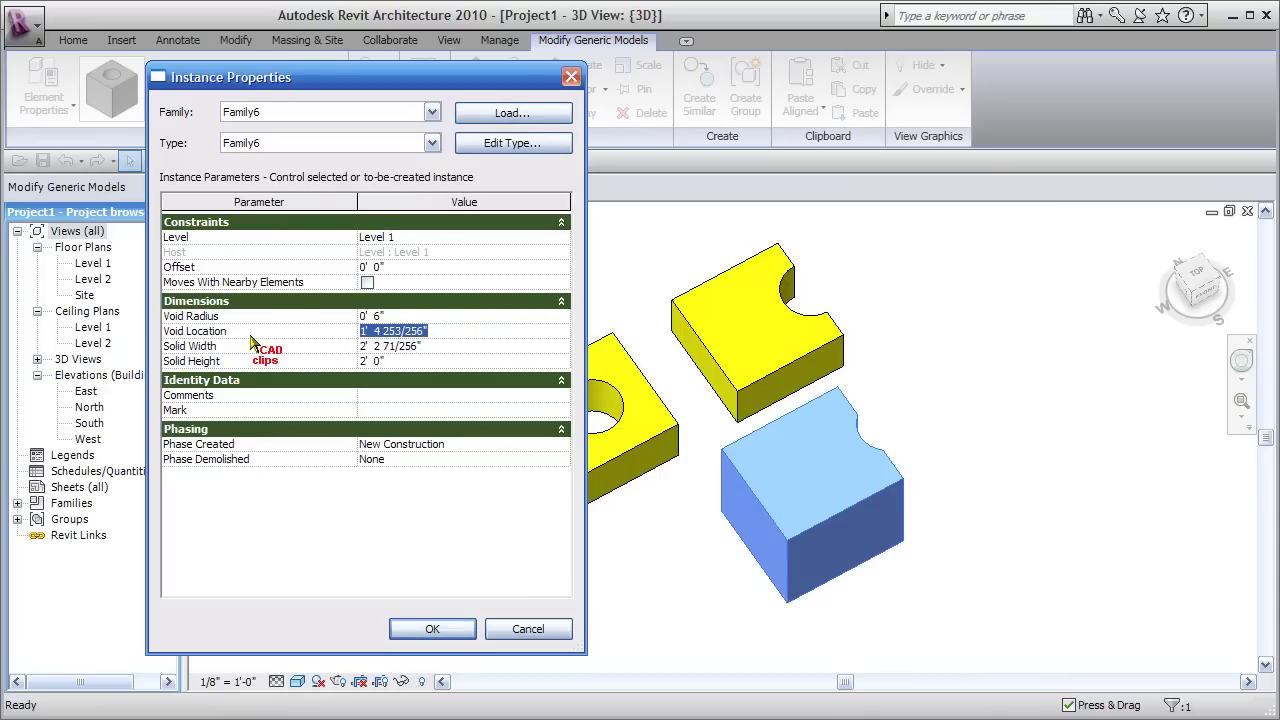
pyautogui.write("1' 0")
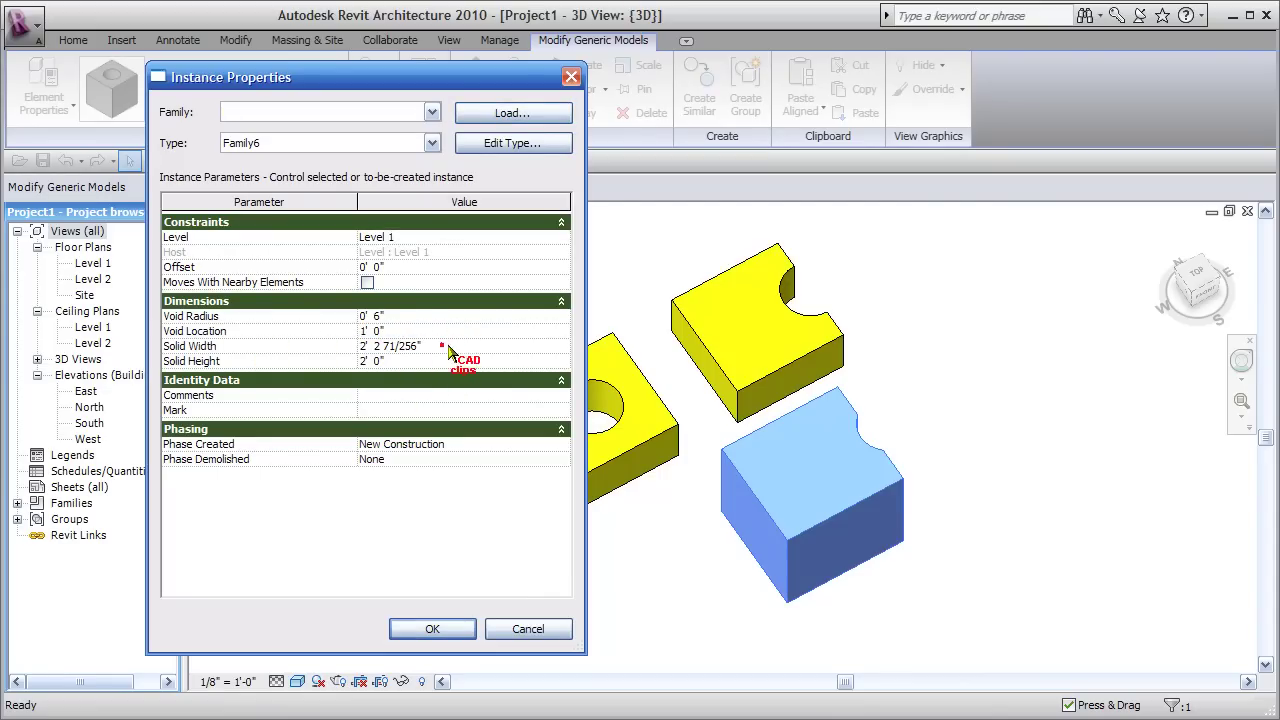
pyautogui.click(452, 346)
pyautogui.write("2' 0")
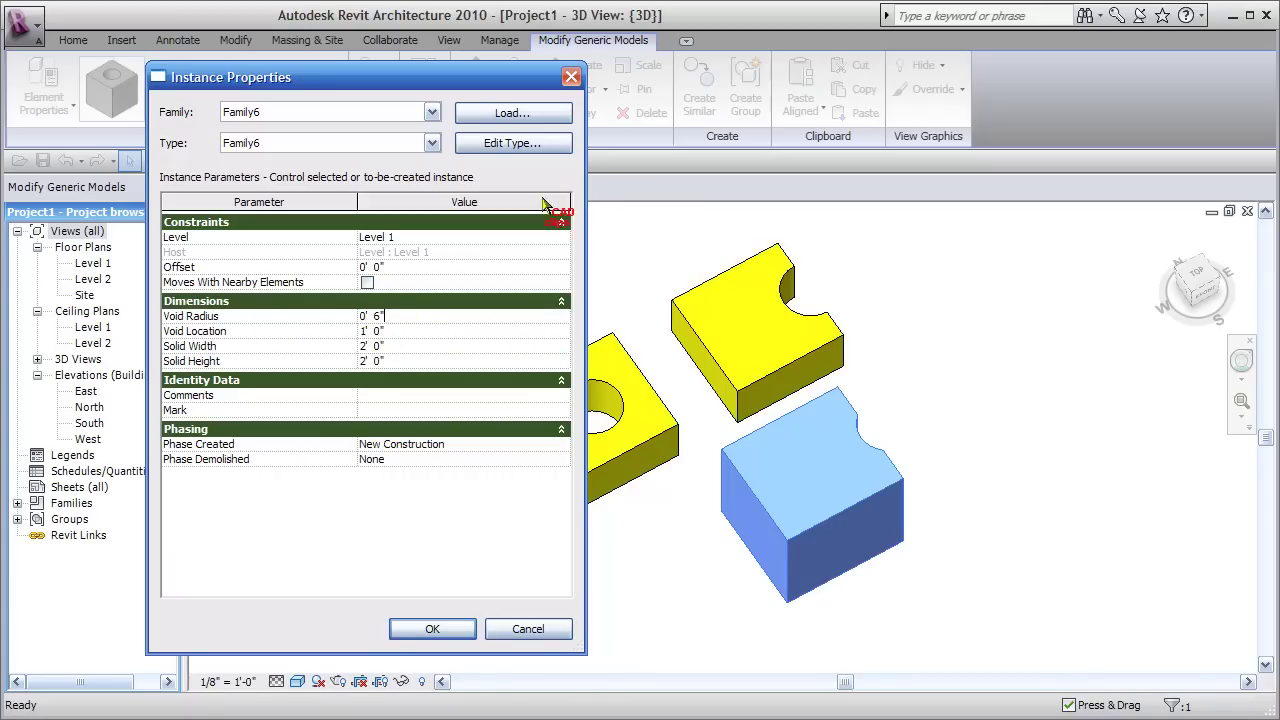
# Set the block type's Extrusion Depth to 18" and apply the type and instance property changes
pyautogui.click(521, 145)
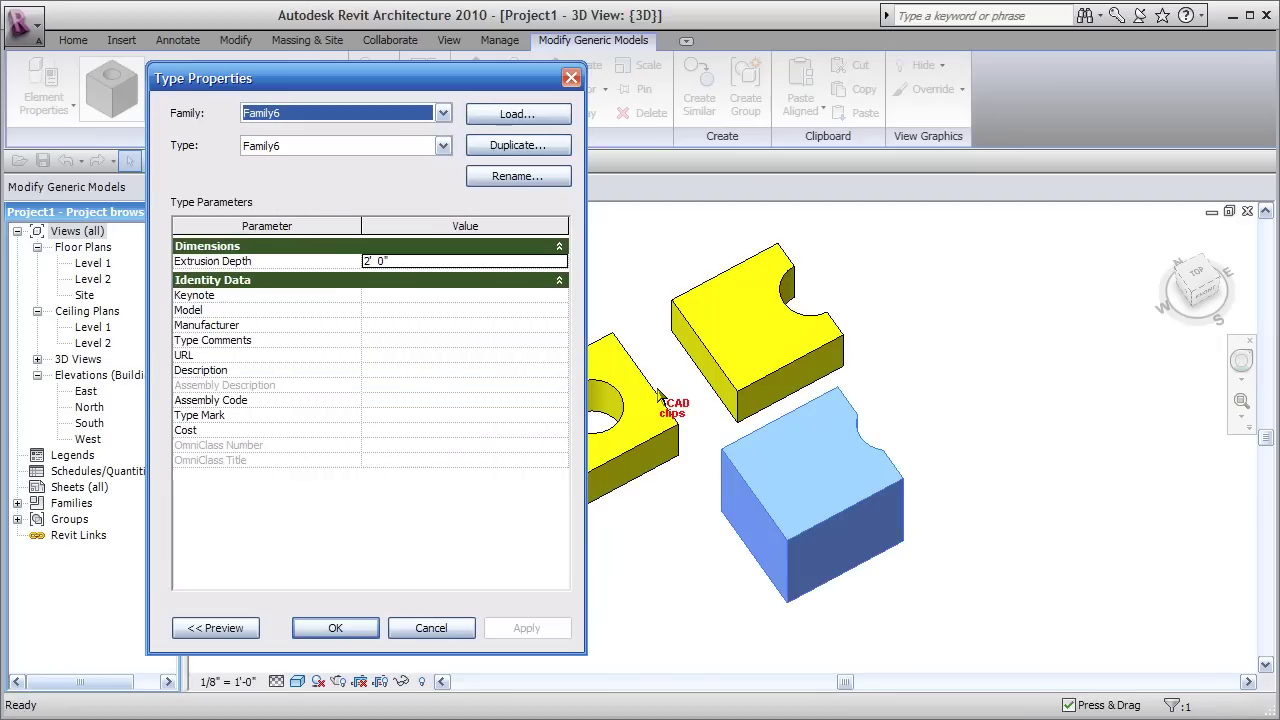
pyautogui.click(429, 260)
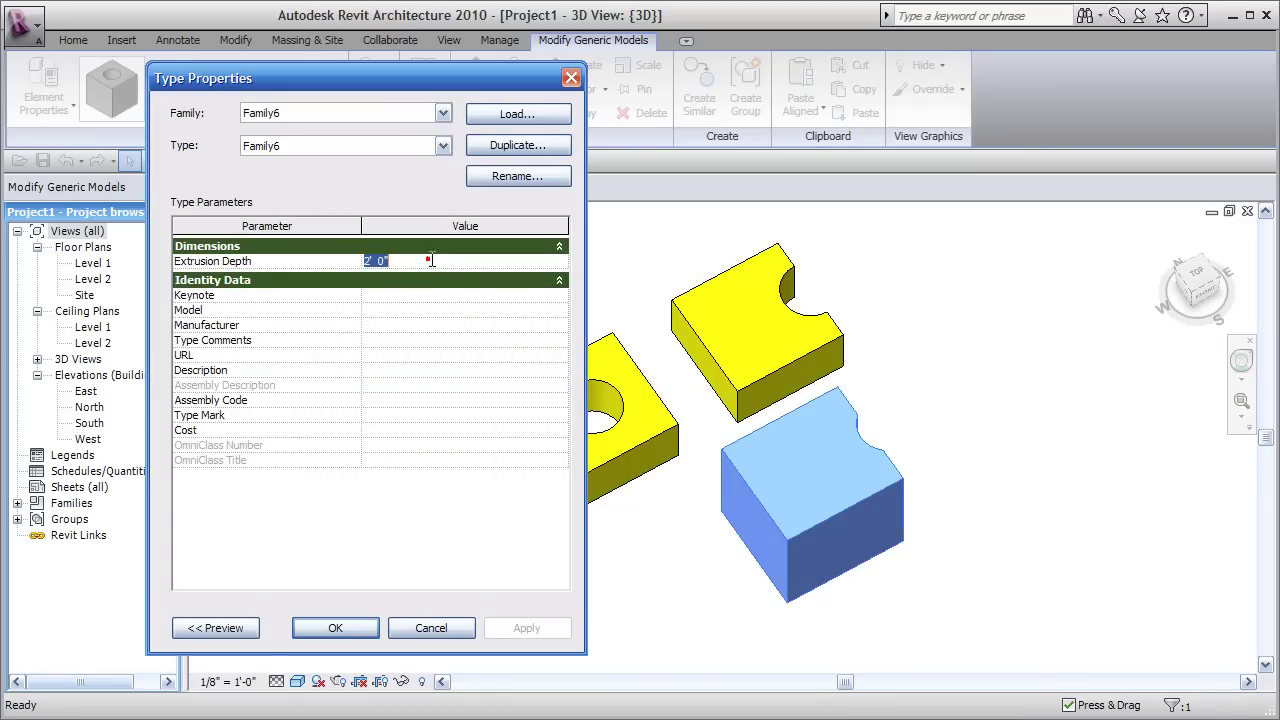
pyautogui.write('18')
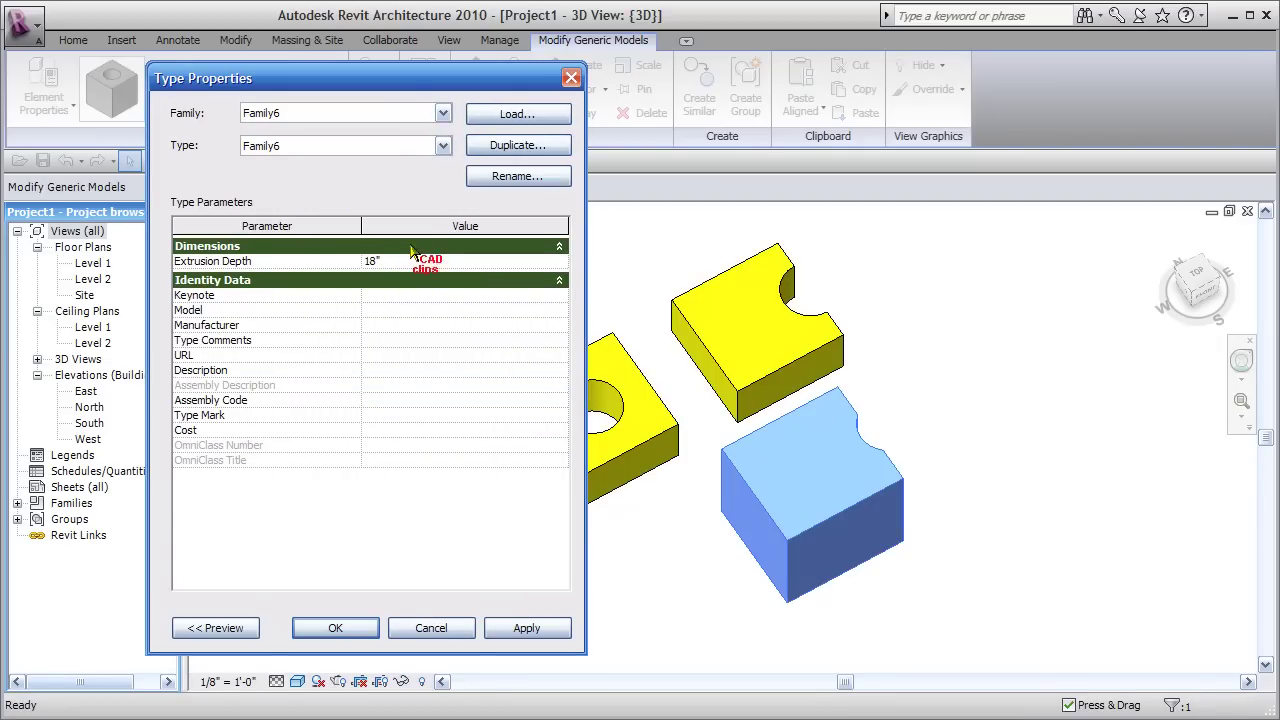
pyautogui.click(360, 626)
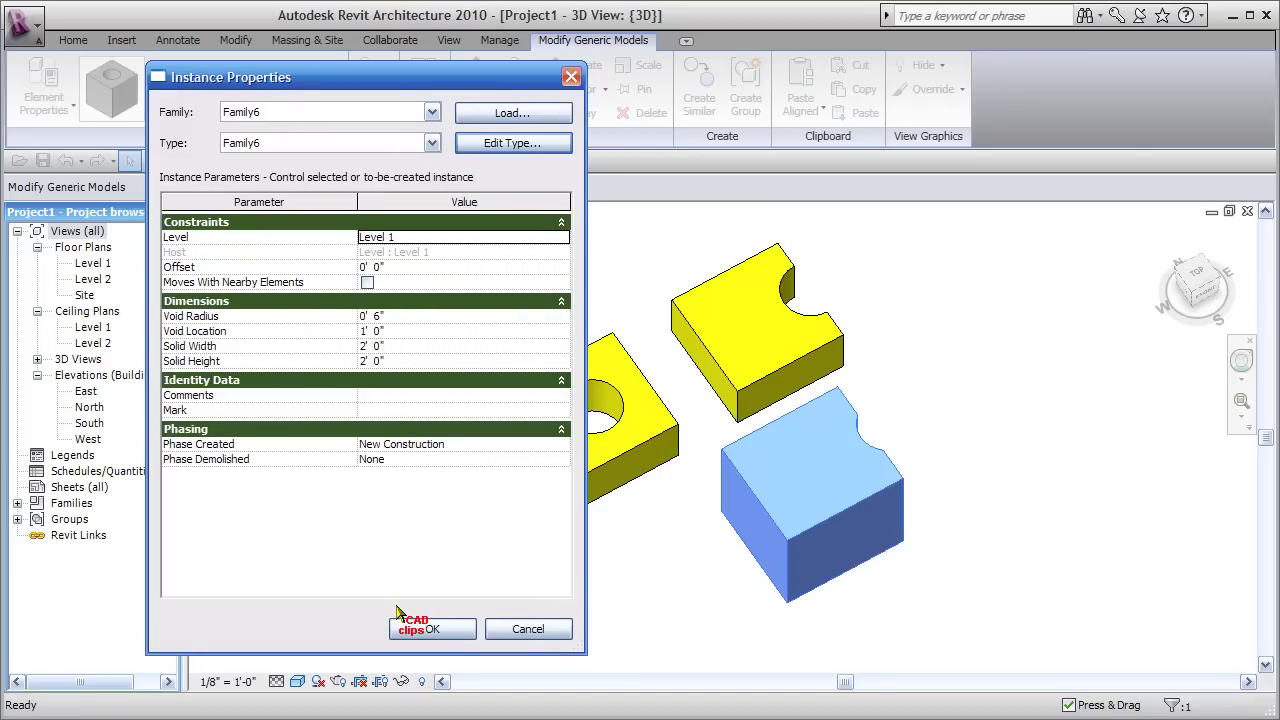
pyautogui.click(432, 331)
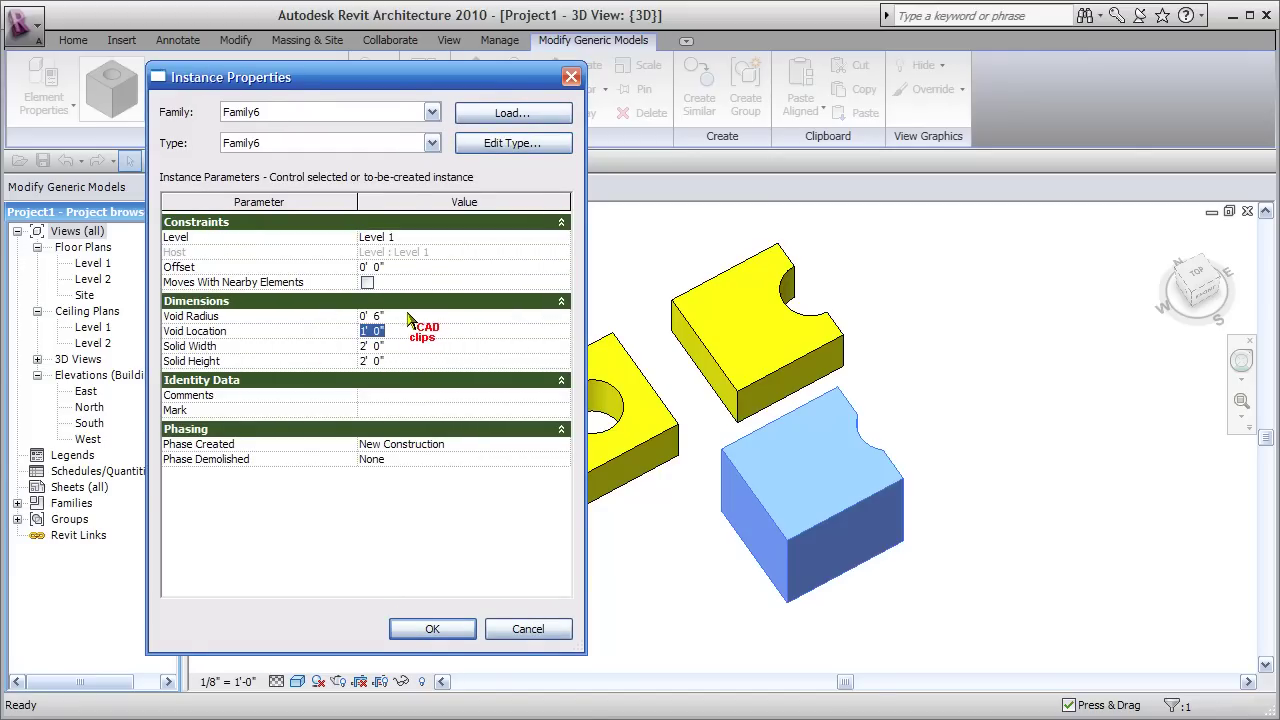
pyautogui.click(408, 317)
pyautogui.click(447, 622)
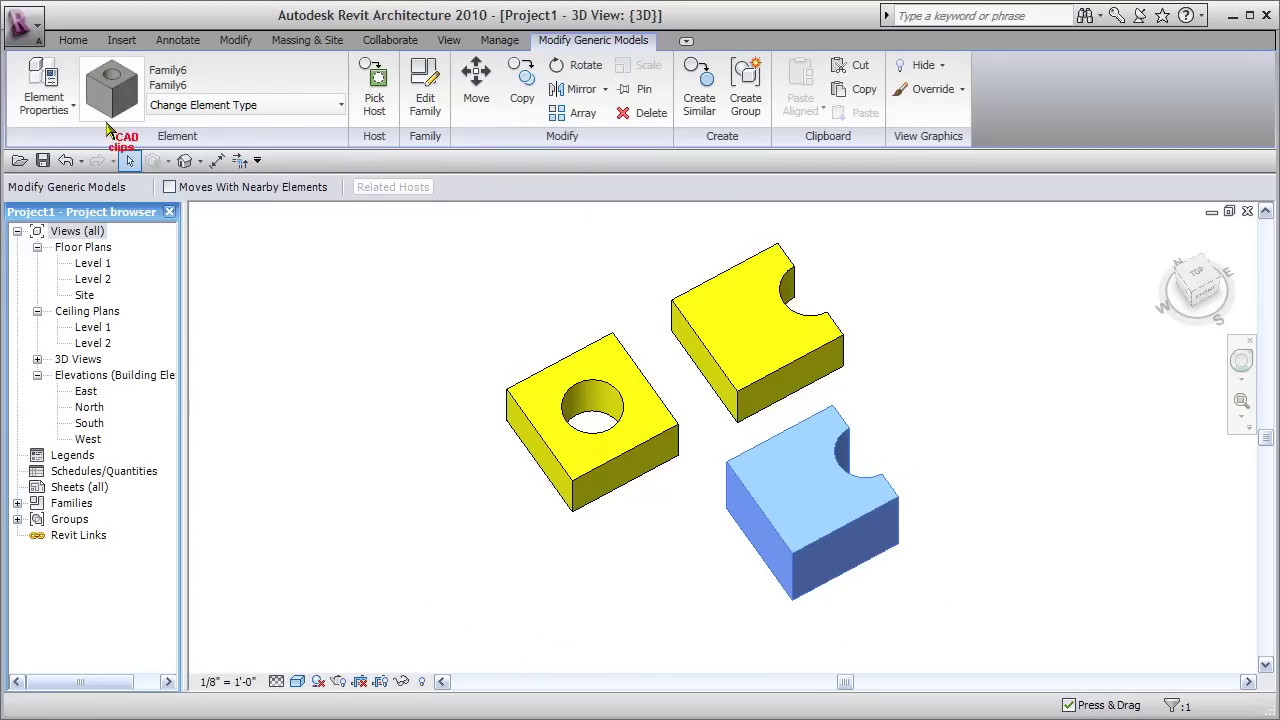
# Set the grey block's Void Location instance parameter to 0 to centre the circular void in the solid, and deselect the block
pyautogui.click(44, 90)
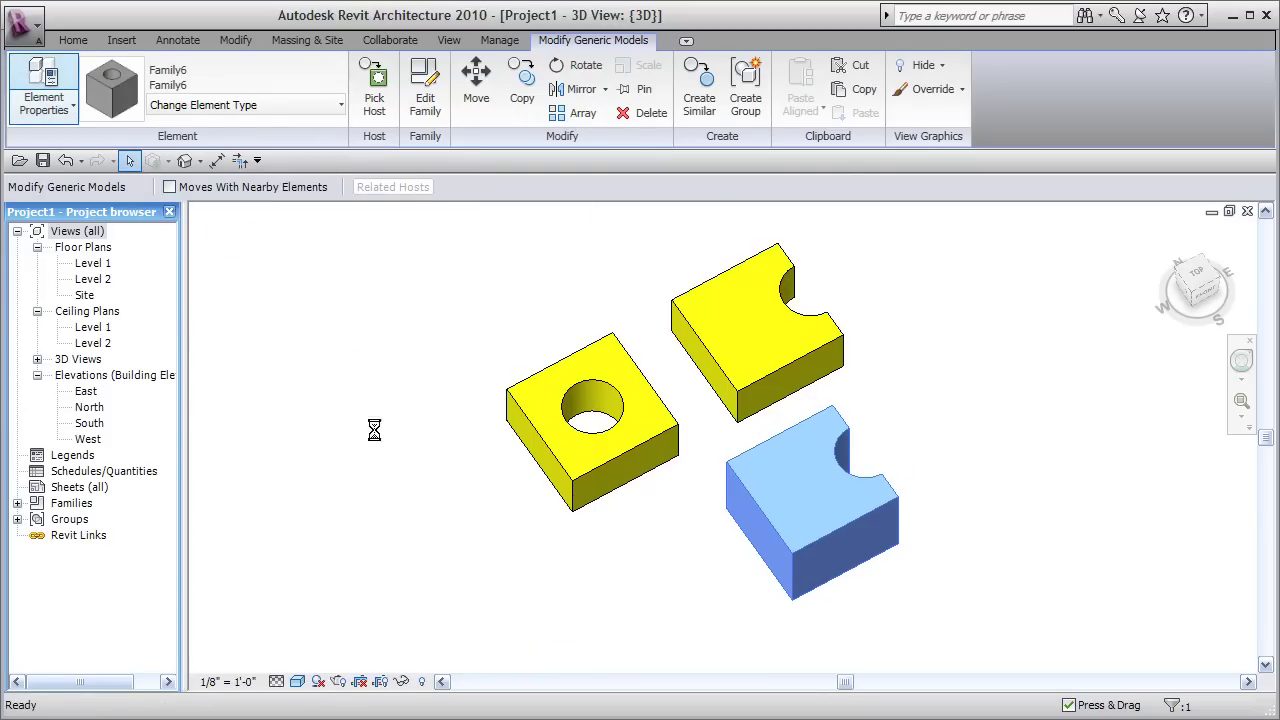
pyautogui.click(410, 330)
pyautogui.write('6')
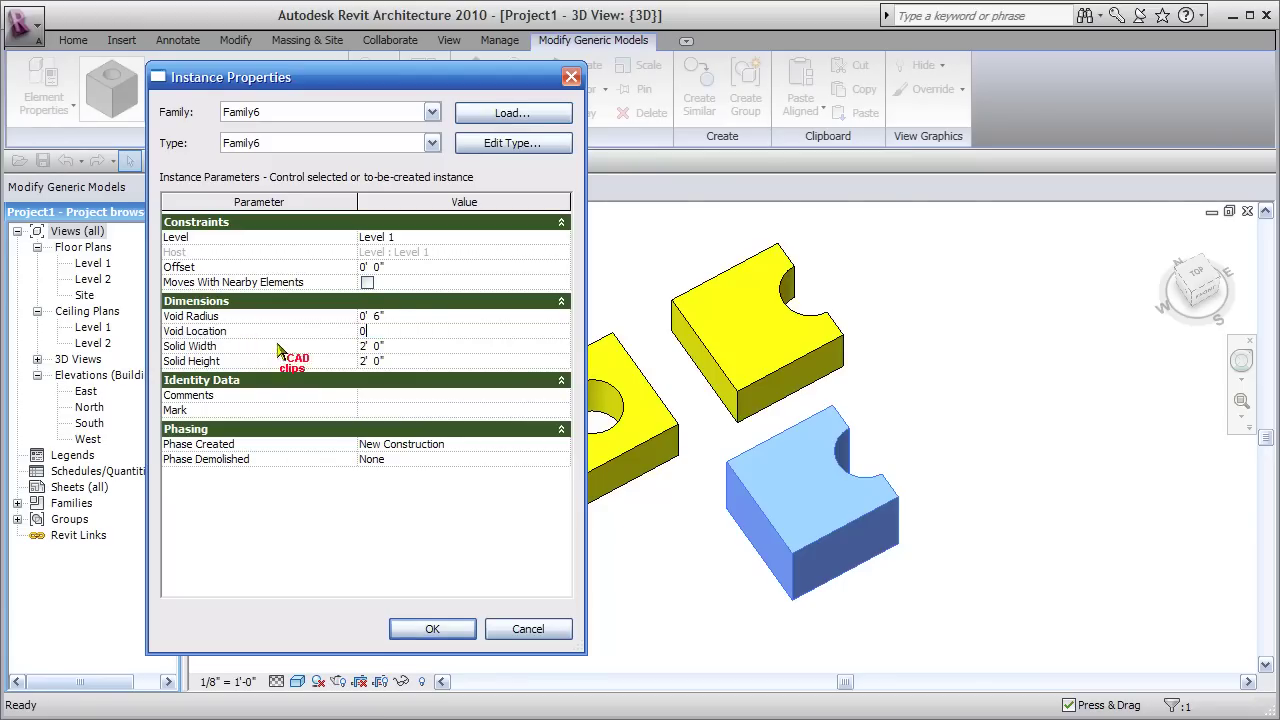
pyautogui.click(432, 628)
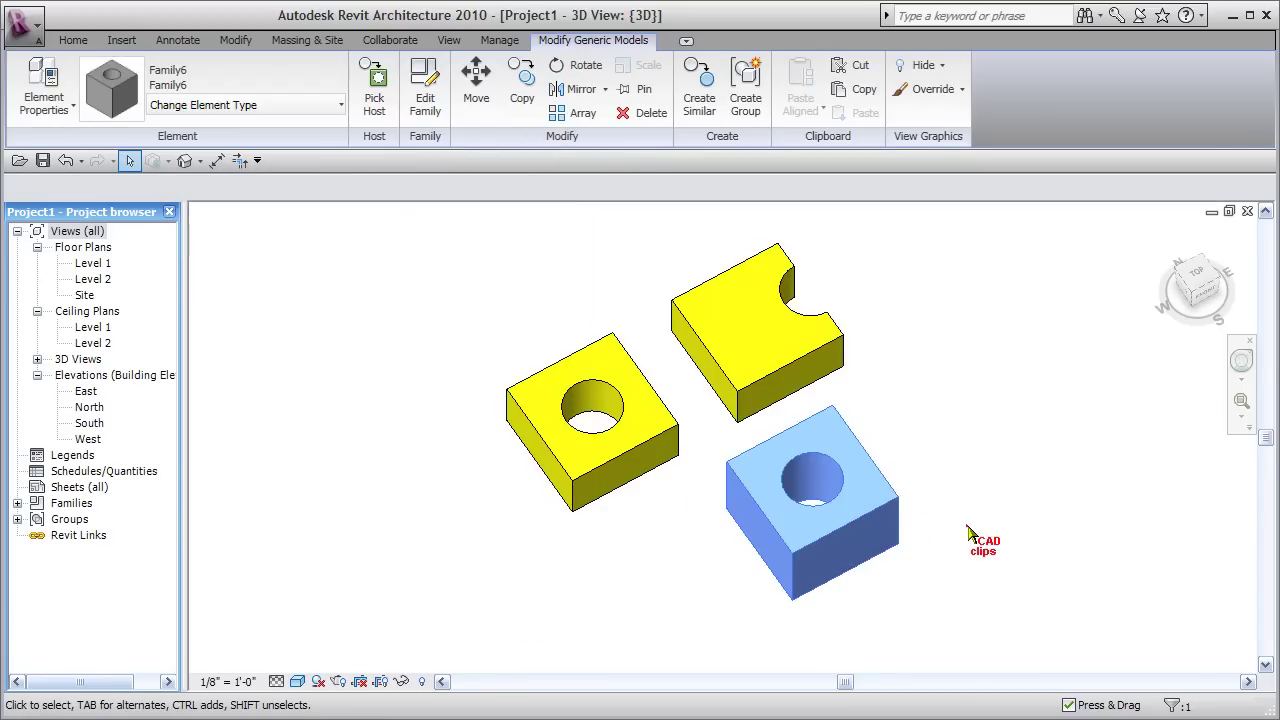
pyautogui.click(960, 523)
pyautogui.keyDown('shift'); pyautogui.moveTo(978, 558); pyautogui.dragTo(982, 580, button='middle'); pyautogui.keyUp('shift')
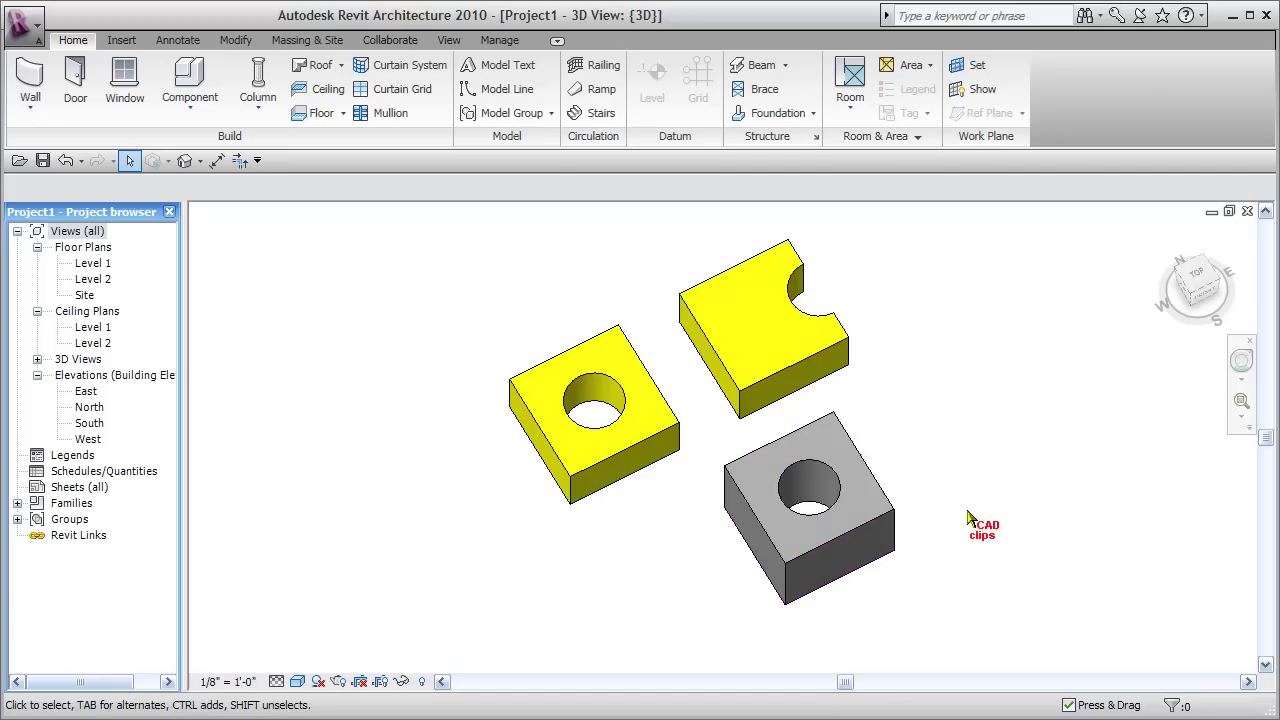
# Set the grey block's Void Location instance parameter to 2 to move the circular void outside the solid, and deselect the block
pyautogui.click(890, 505)
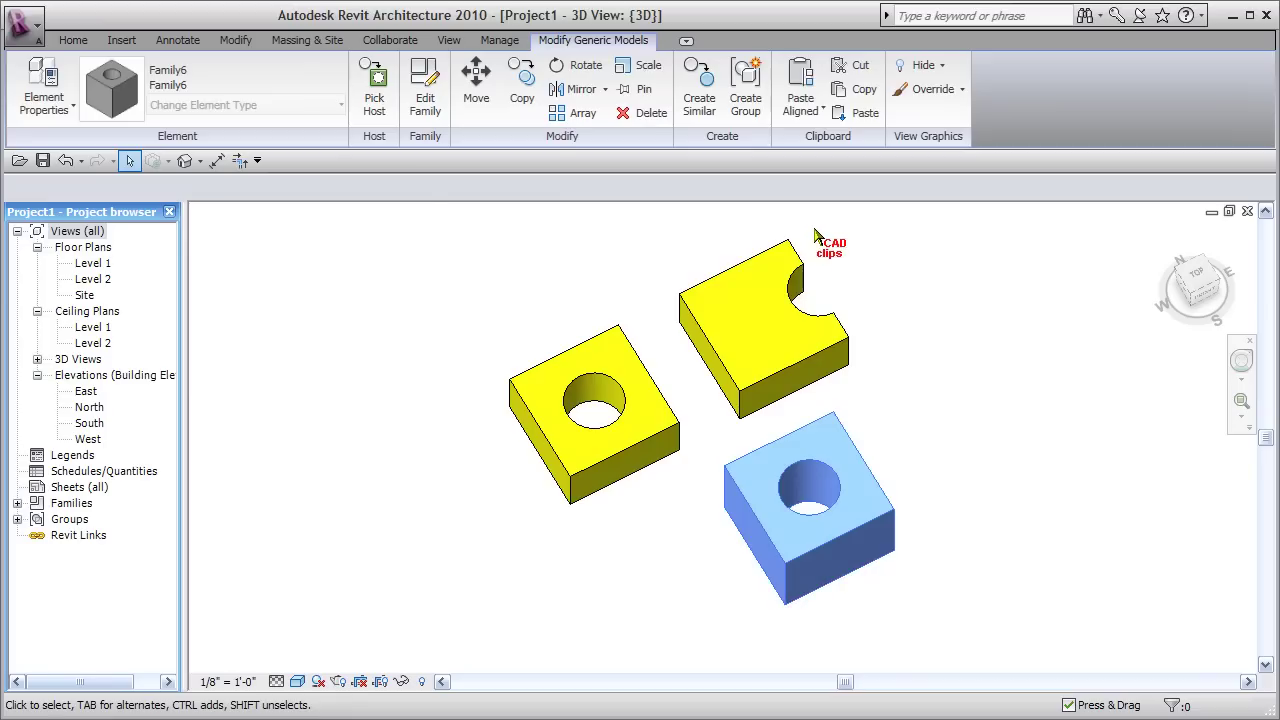
pyautogui.click(55, 88)
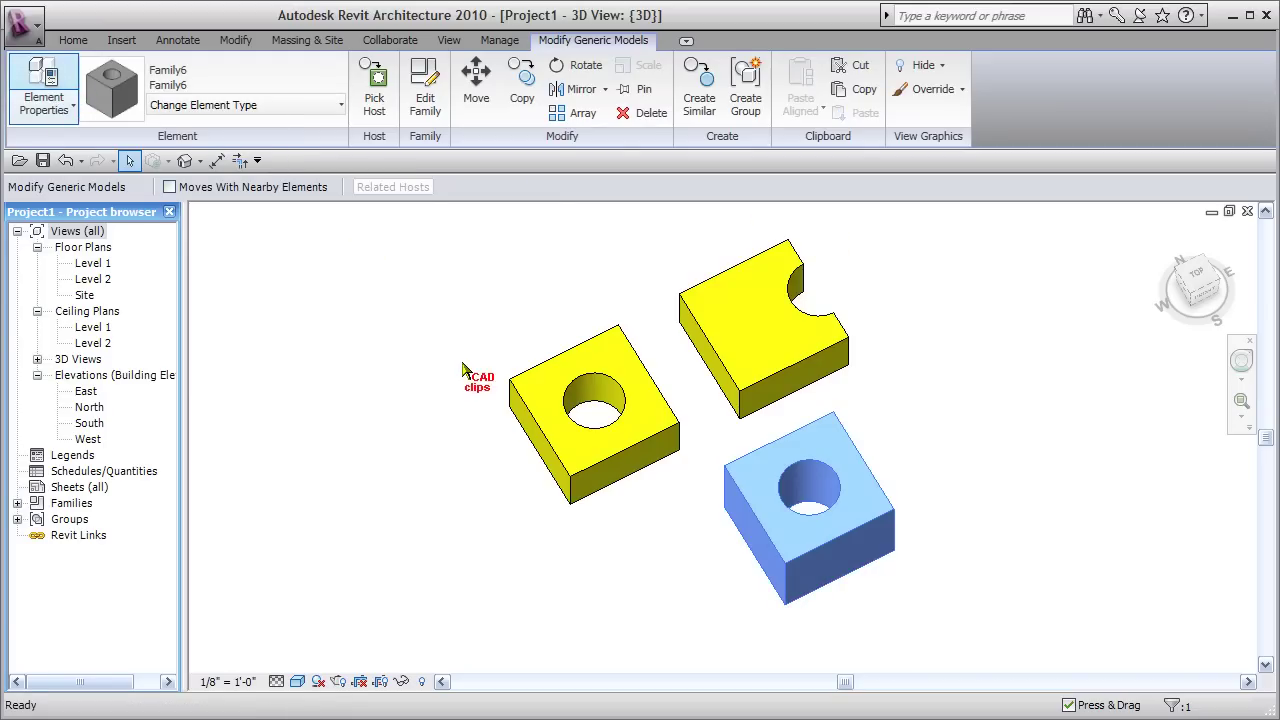
pyautogui.click(408, 331)
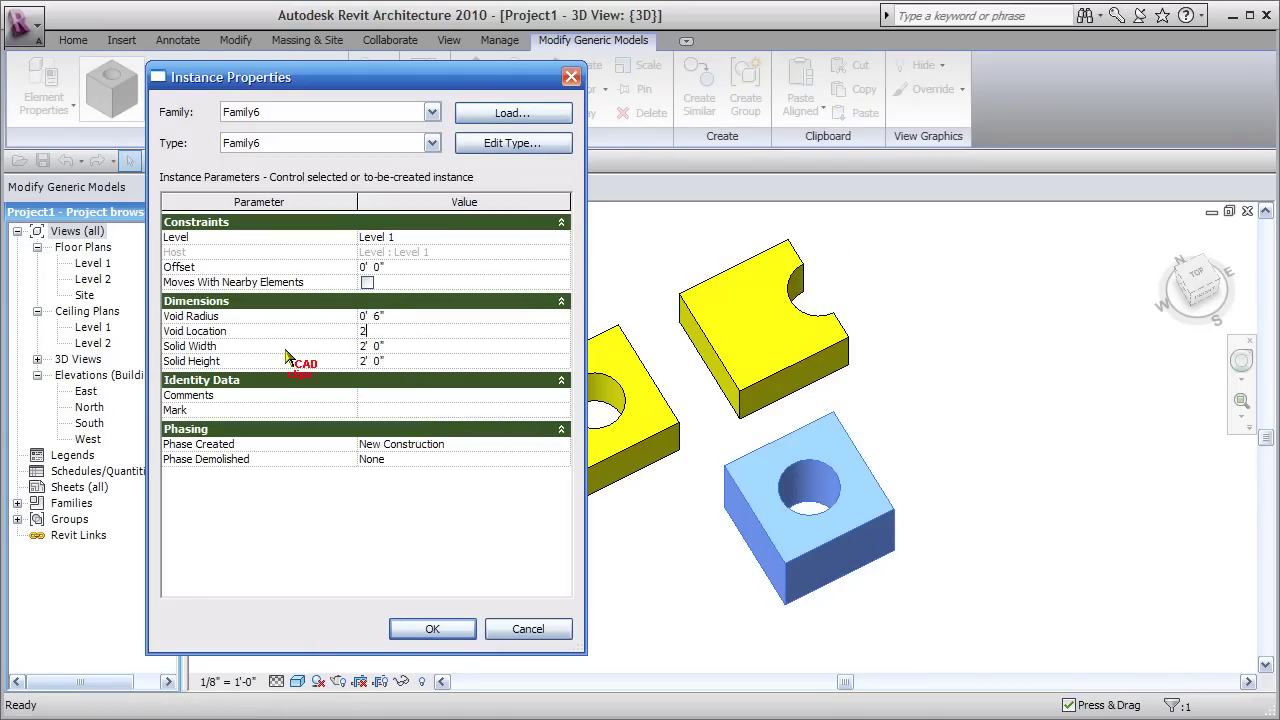
pyautogui.click(432, 628)
pyautogui.click(1025, 493)
pyautogui.moveTo(1034, 507); pyautogui.dragTo(1032, 514, button='middle')
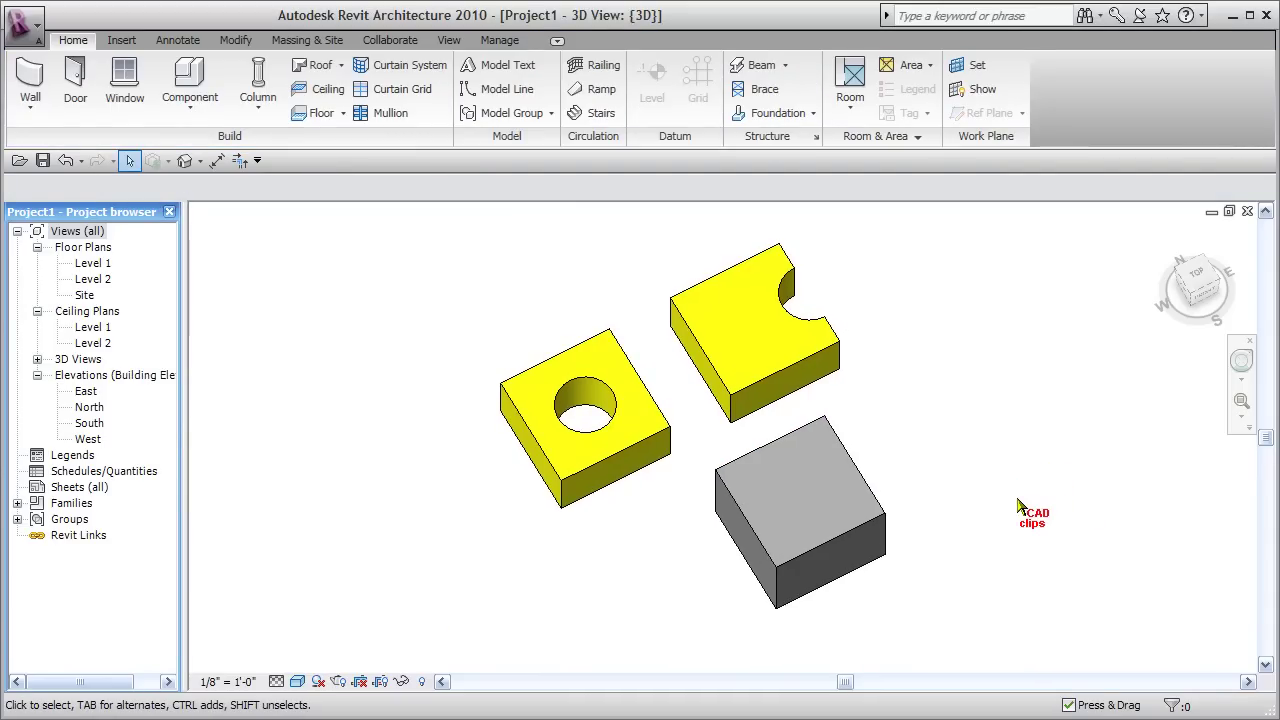